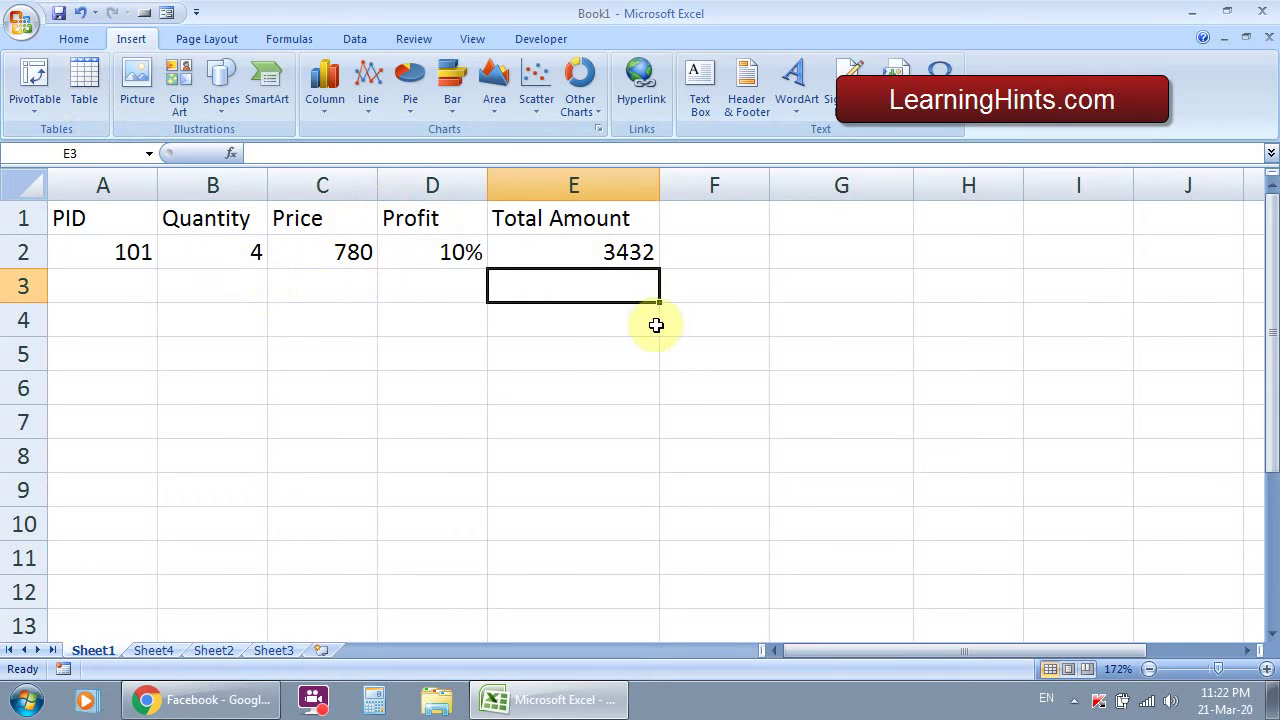
Inspect the headers, the product row and the formula behind the Total Amount in cell E2.
{"action": "left_click", "coordinate": [123, 251]}
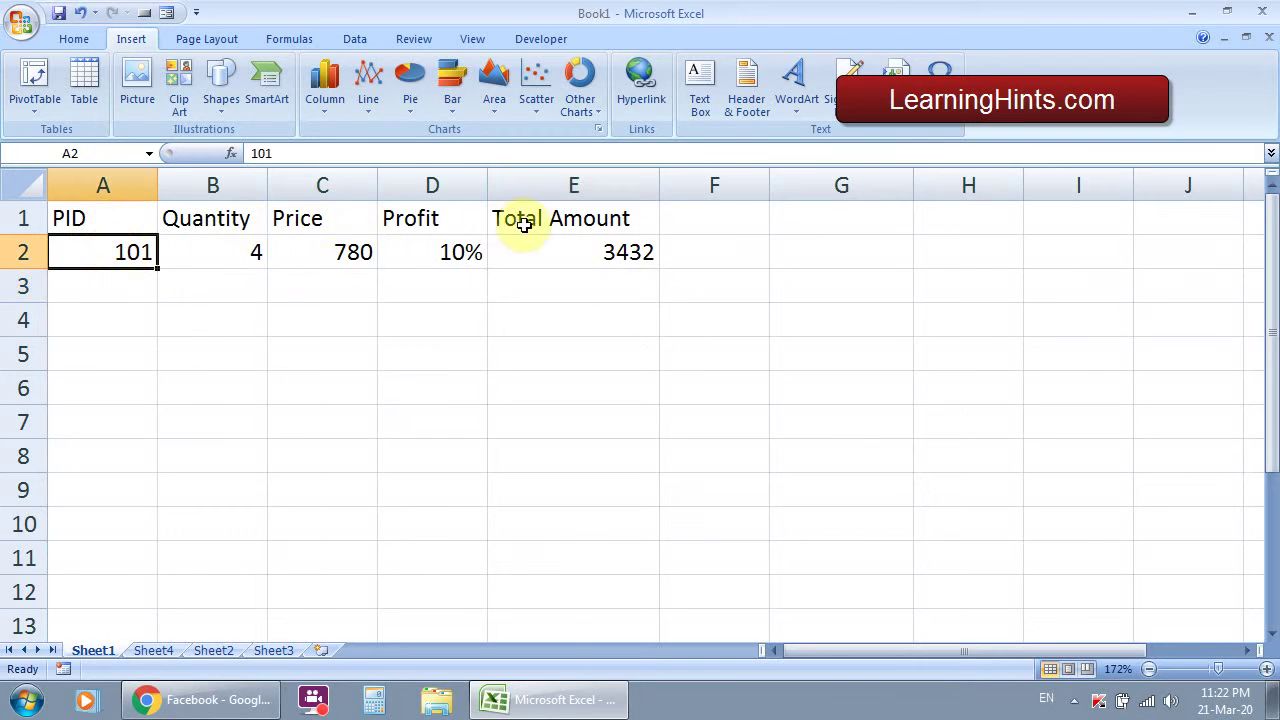
{"action": "left_click", "coordinate": [126, 214]}
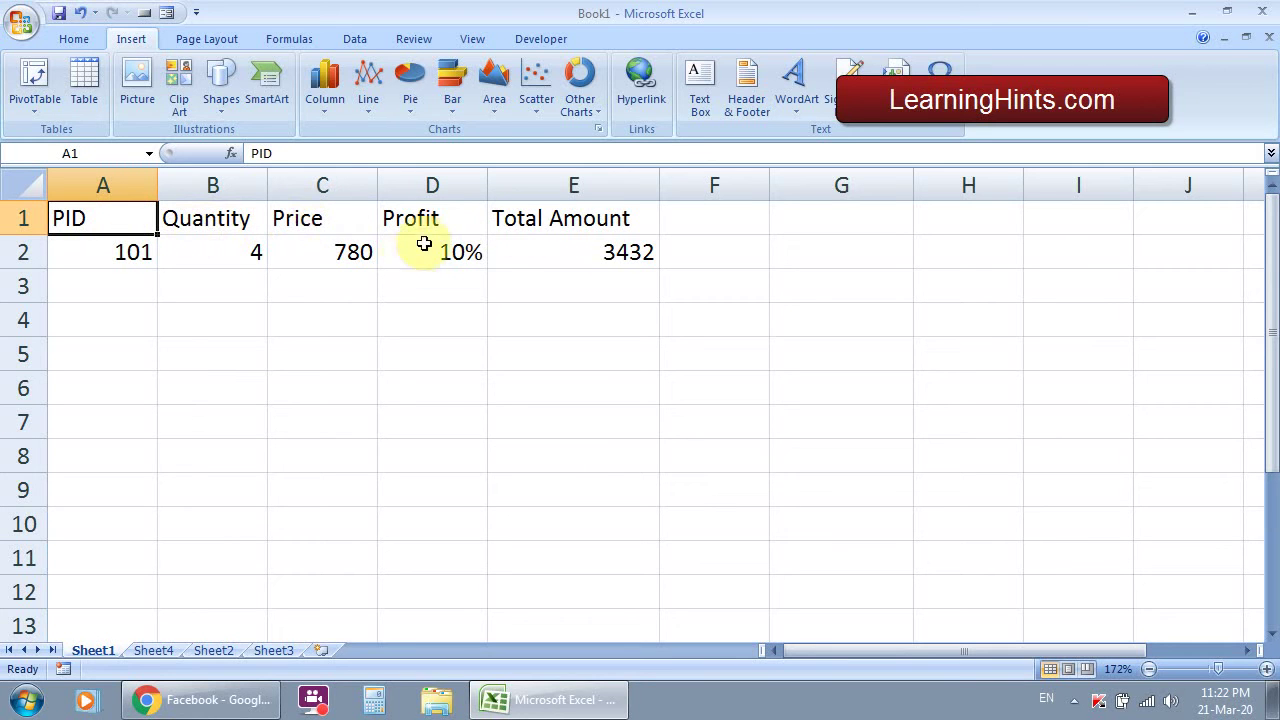
{"action": "left_click", "coordinate": [114, 249]}
{"action": "left_click", "coordinate": [110, 215]}
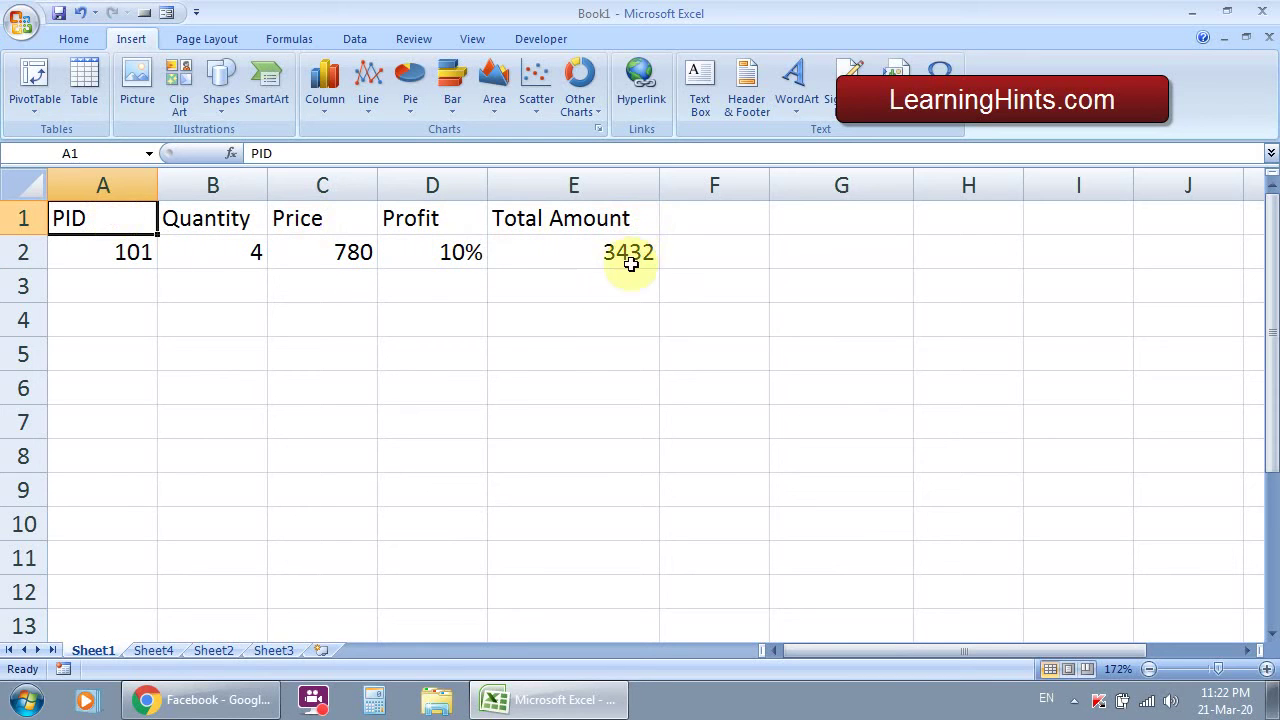
{"action": "left_click", "coordinate": [568, 248]}
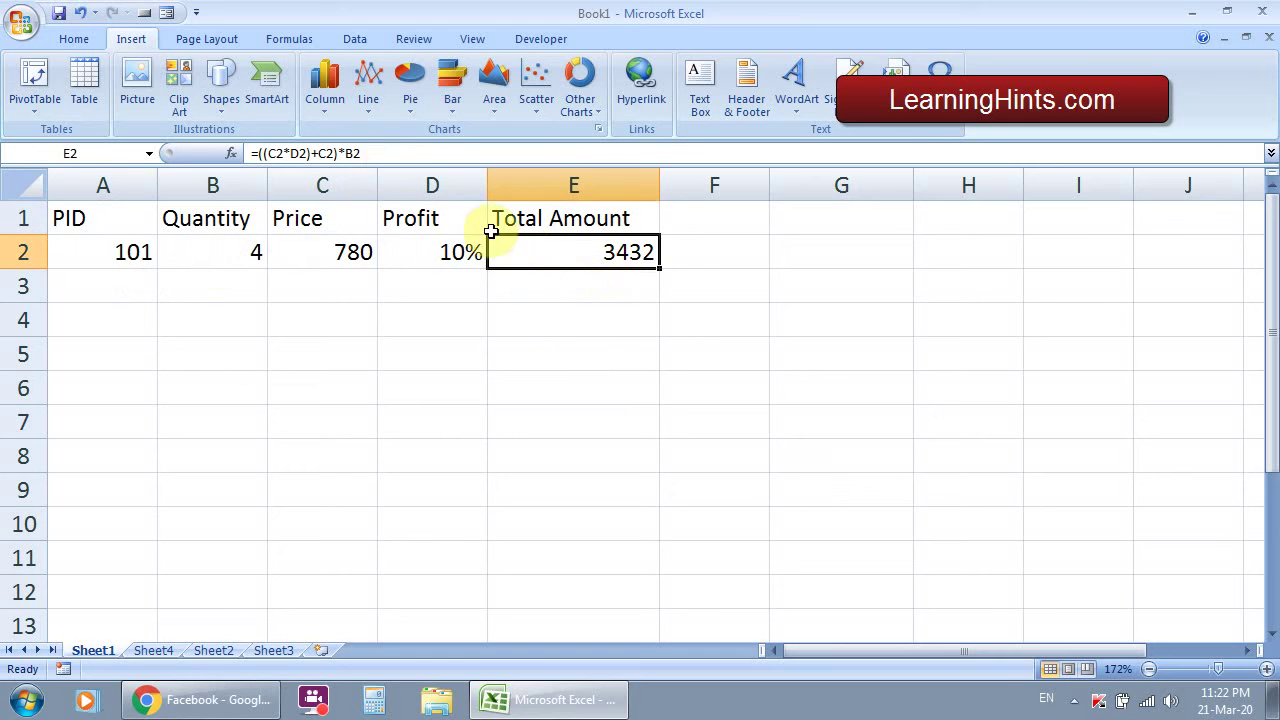
{"action": "left_click", "coordinate": [335, 288]}
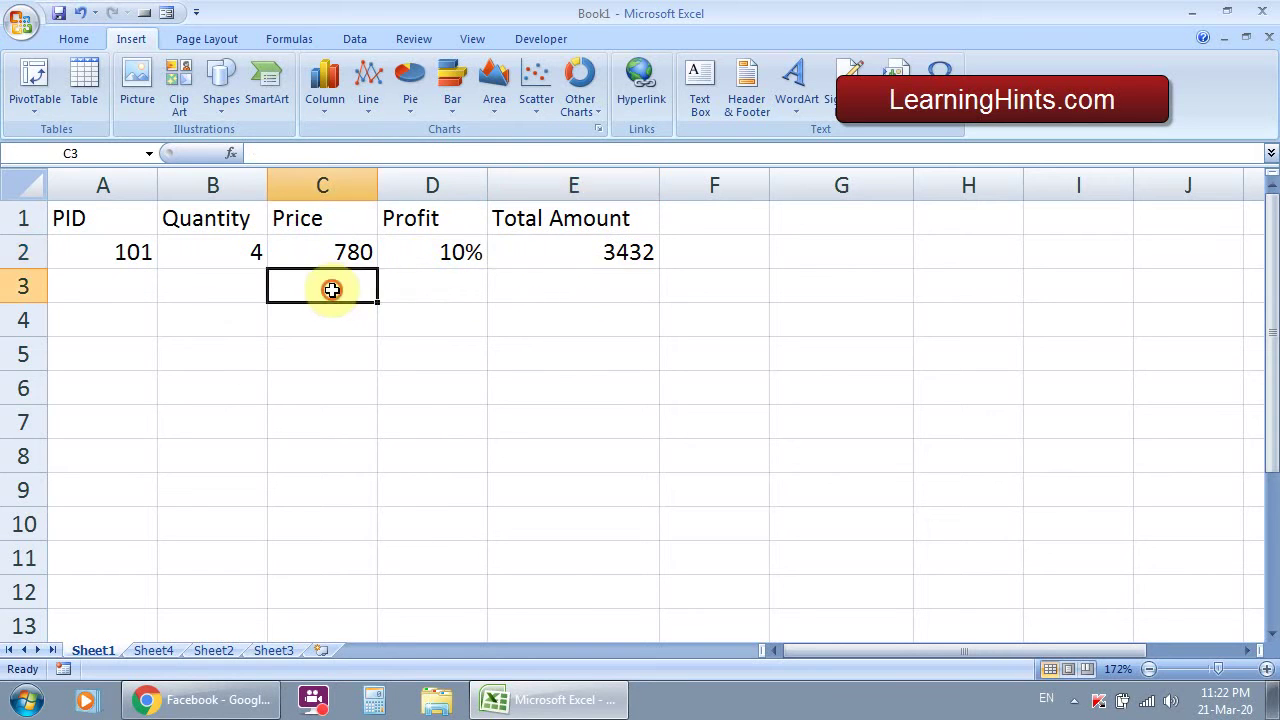
{"action": "left_click", "coordinate": [223, 290]}
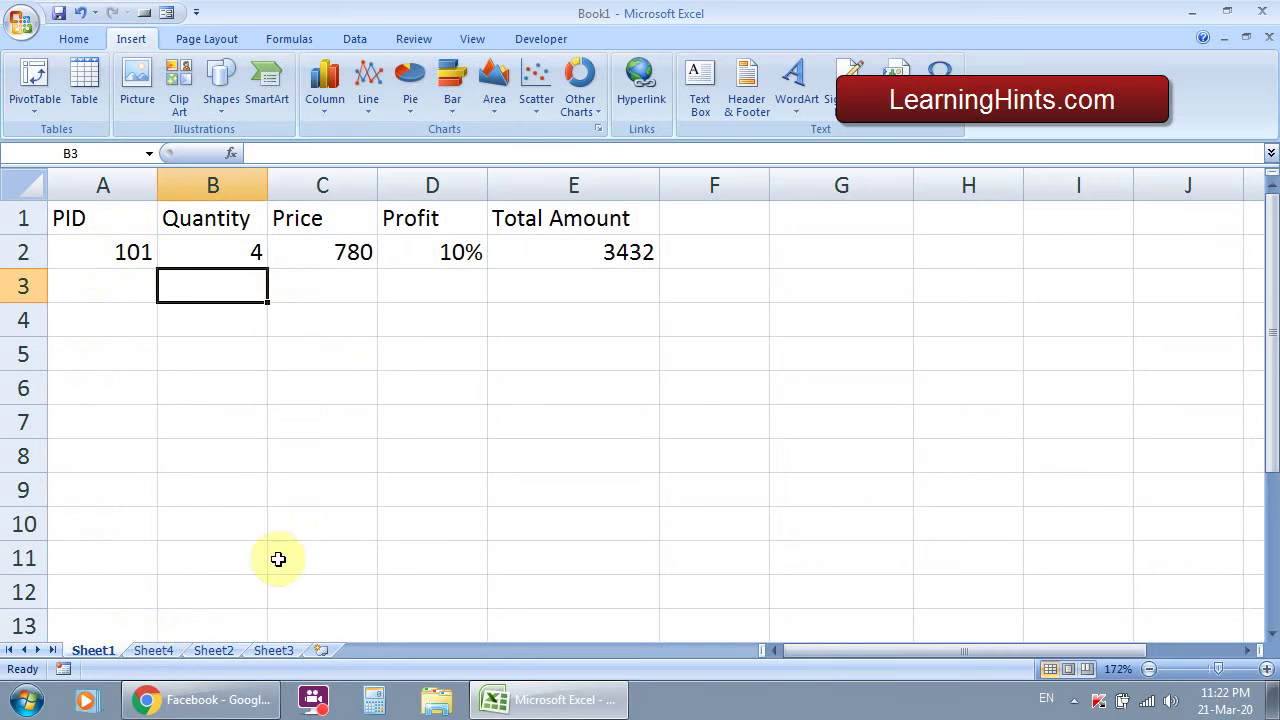
Copy the range A1:E2 from Sheet1 and paste it into Sheet4 starting at cell A1.
{"action": "left_click_drag", "start_coordinate": [100, 220], "coordinate": [583, 251]}
{"action": "key", "text": "ctrl+c"}
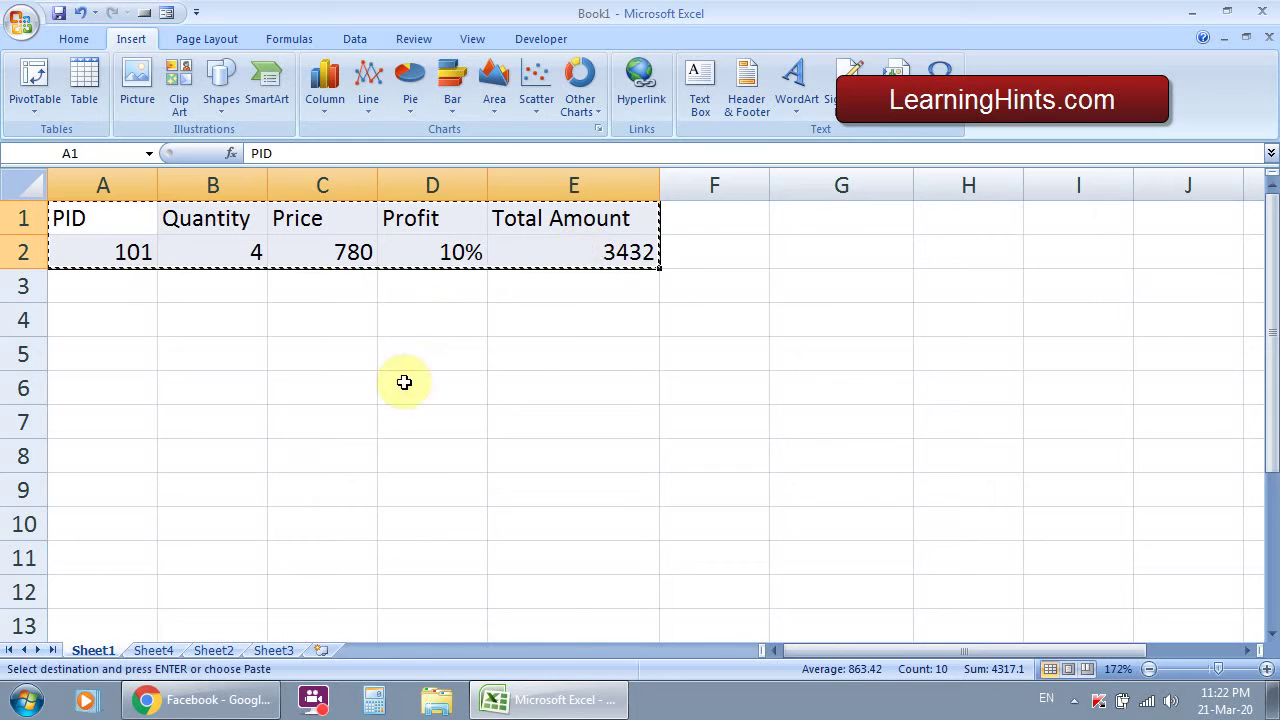
{"action": "left_click", "coordinate": [157, 652]}
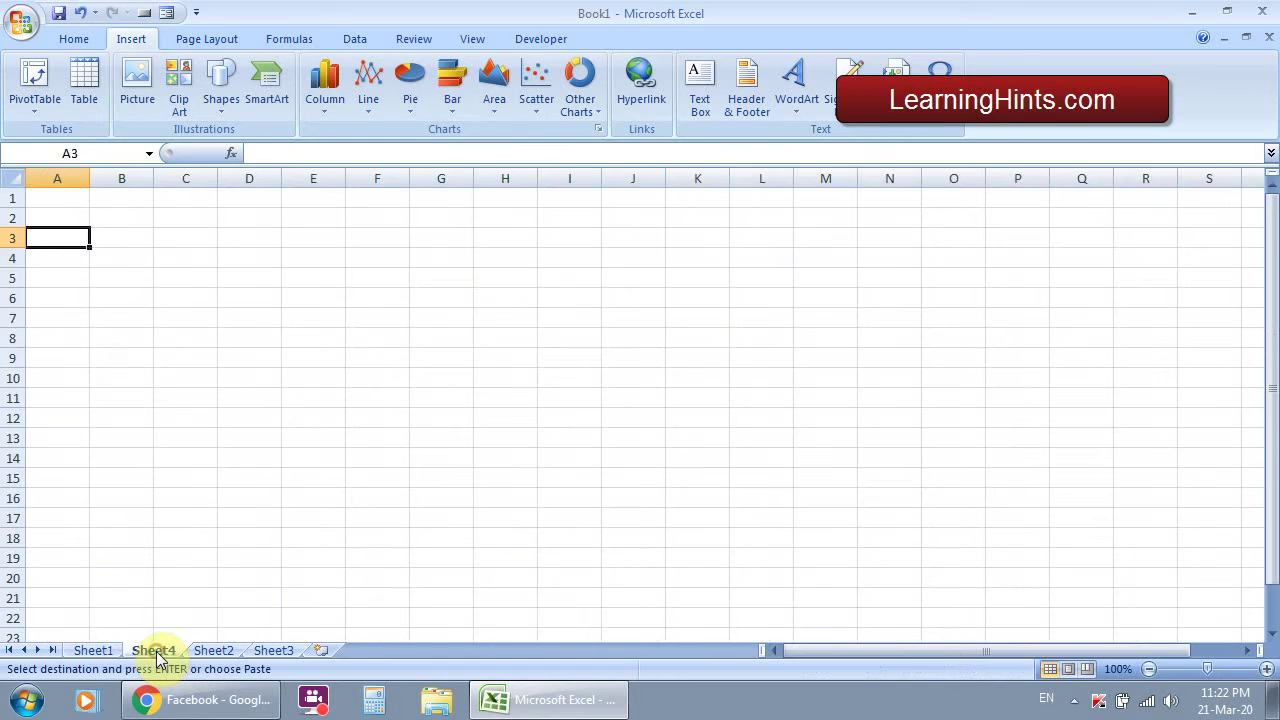
{"action": "left_click", "coordinate": [71, 198]}
{"action": "key", "text": "ctrl+v"}
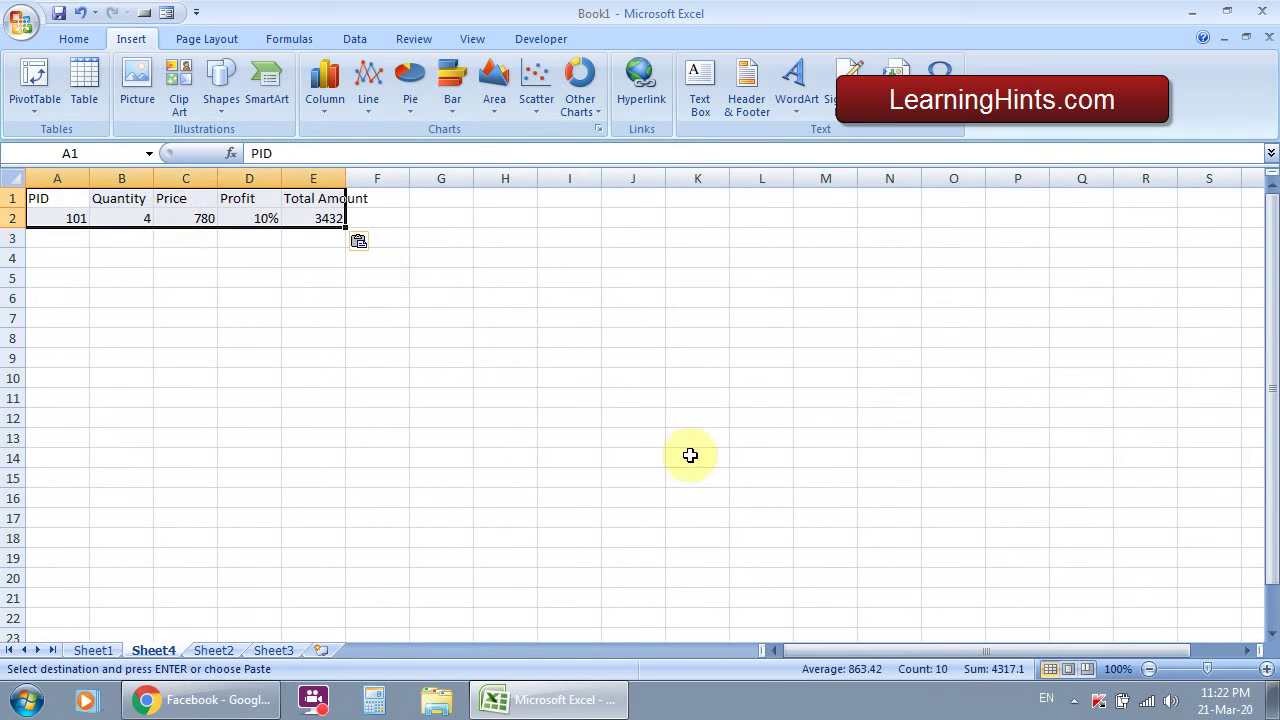
Widen columns A through E on Sheet4 so the pasted headers fit, including Total Amount.
{"action": "left_click_drag", "start_coordinate": [1207, 669], "coordinate": [1219, 670]}
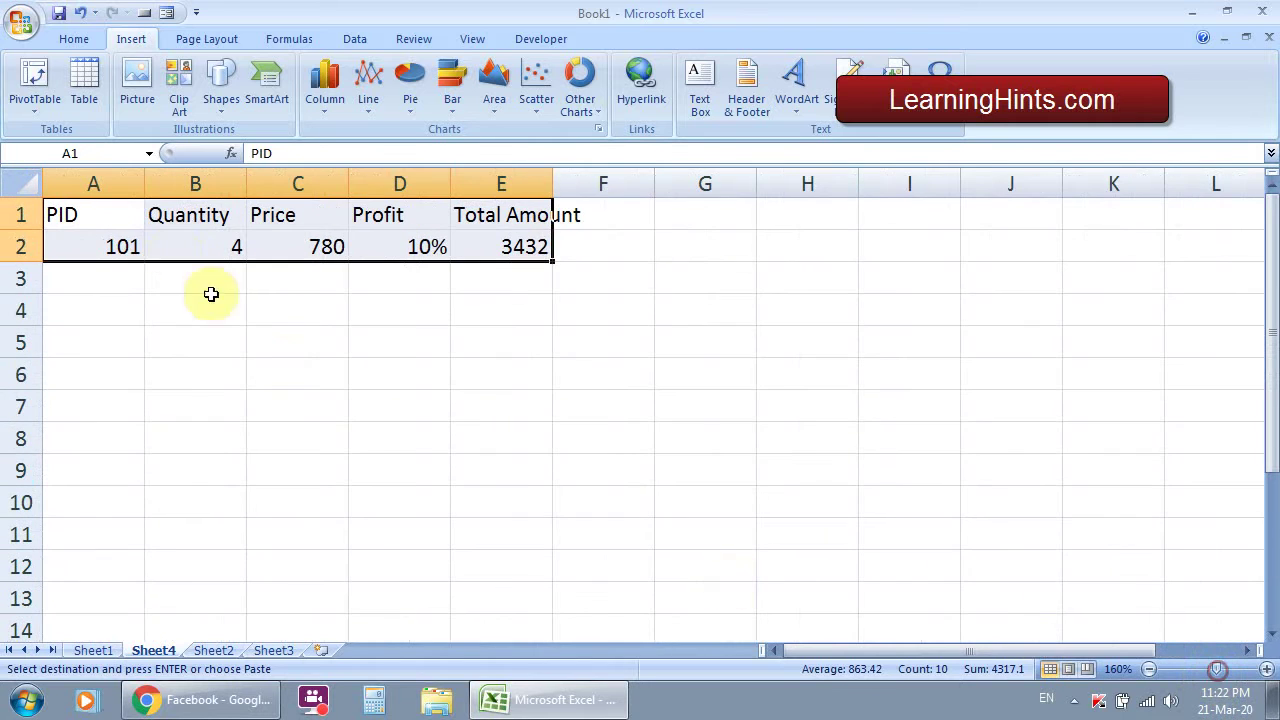
{"action": "left_click_drag", "start_coordinate": [141, 176], "coordinate": [191, 185]}
{"action": "left_click_drag", "start_coordinate": [296, 170], "coordinate": [337, 185]}
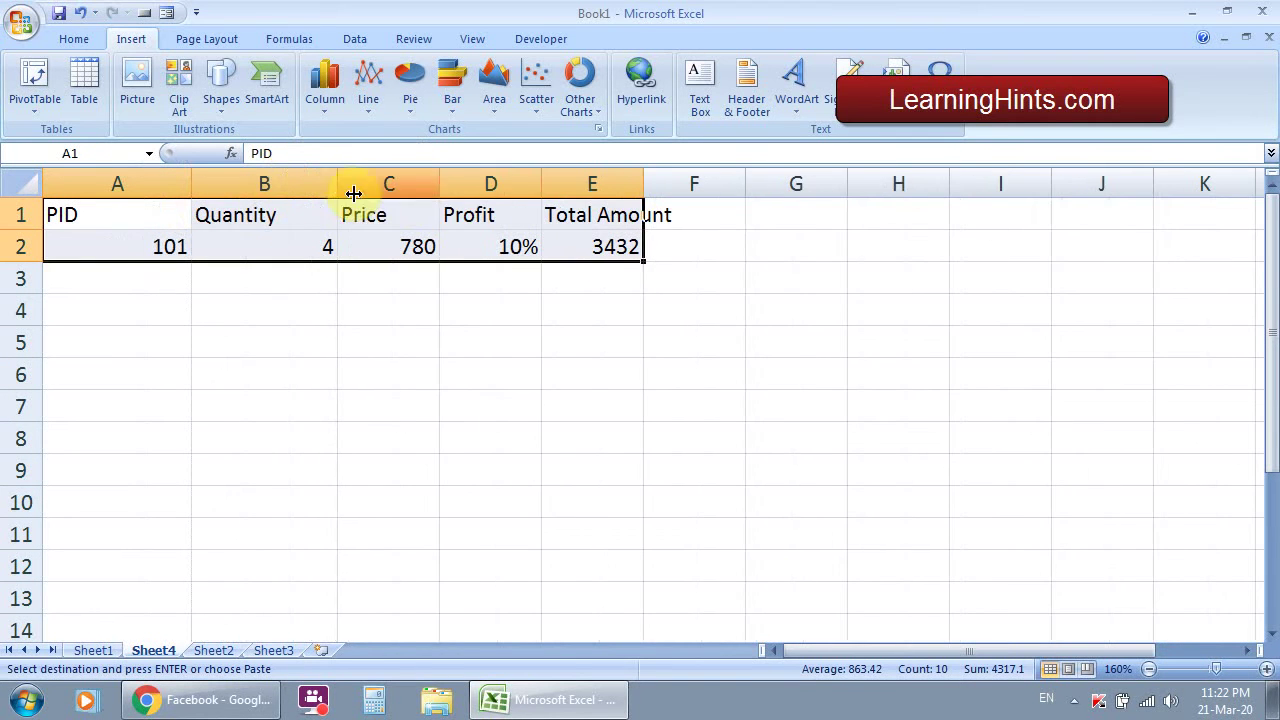
{"action": "left_click_drag", "start_coordinate": [437, 177], "coordinate": [473, 185]}
{"action": "left_click_drag", "start_coordinate": [572, 183], "coordinate": [615, 185]}
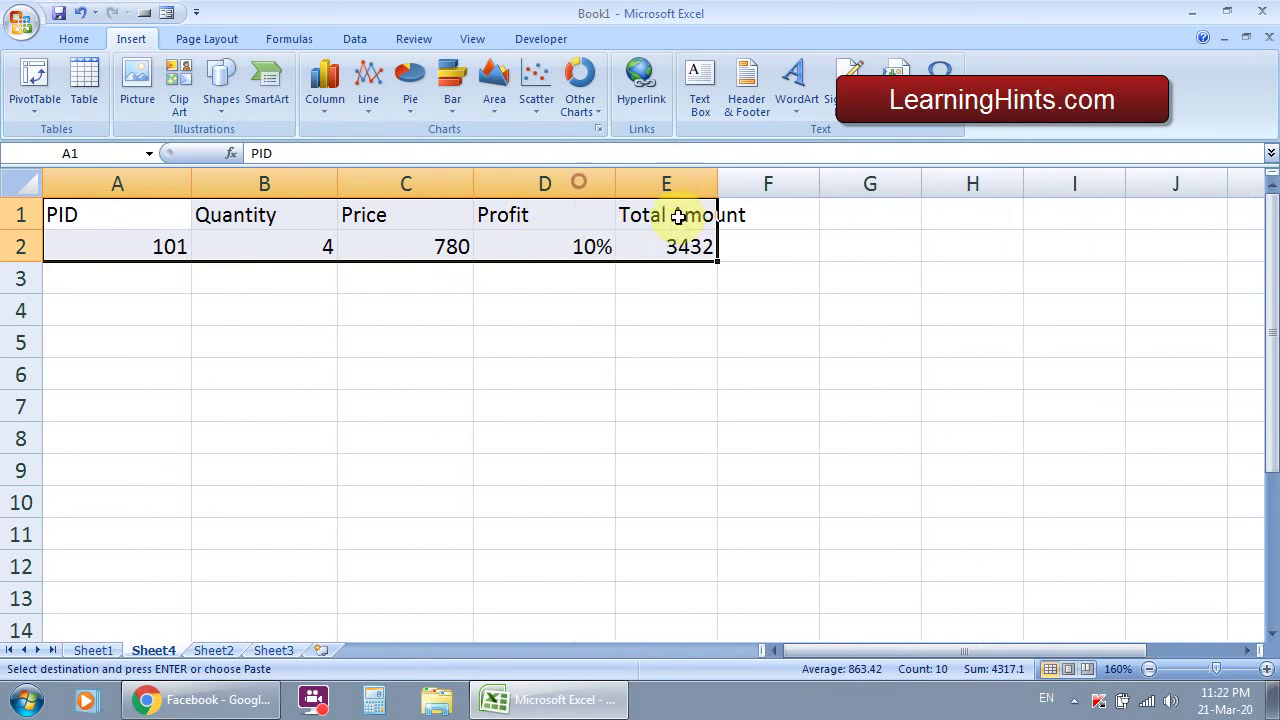
{"action": "left_click_drag", "start_coordinate": [718, 183], "coordinate": [777, 205]}
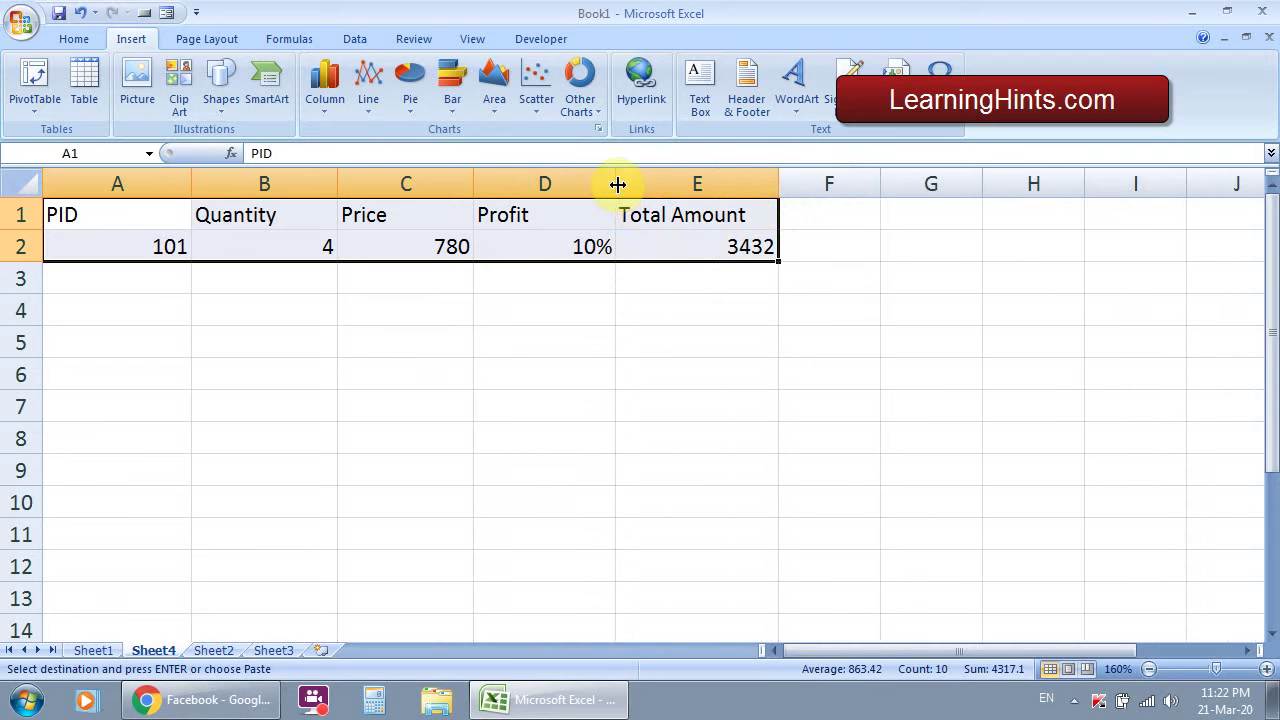
{"action": "left_click_drag", "start_coordinate": [618, 185], "coordinate": [625, 185]}
{"action": "left_click", "coordinate": [228, 308]}
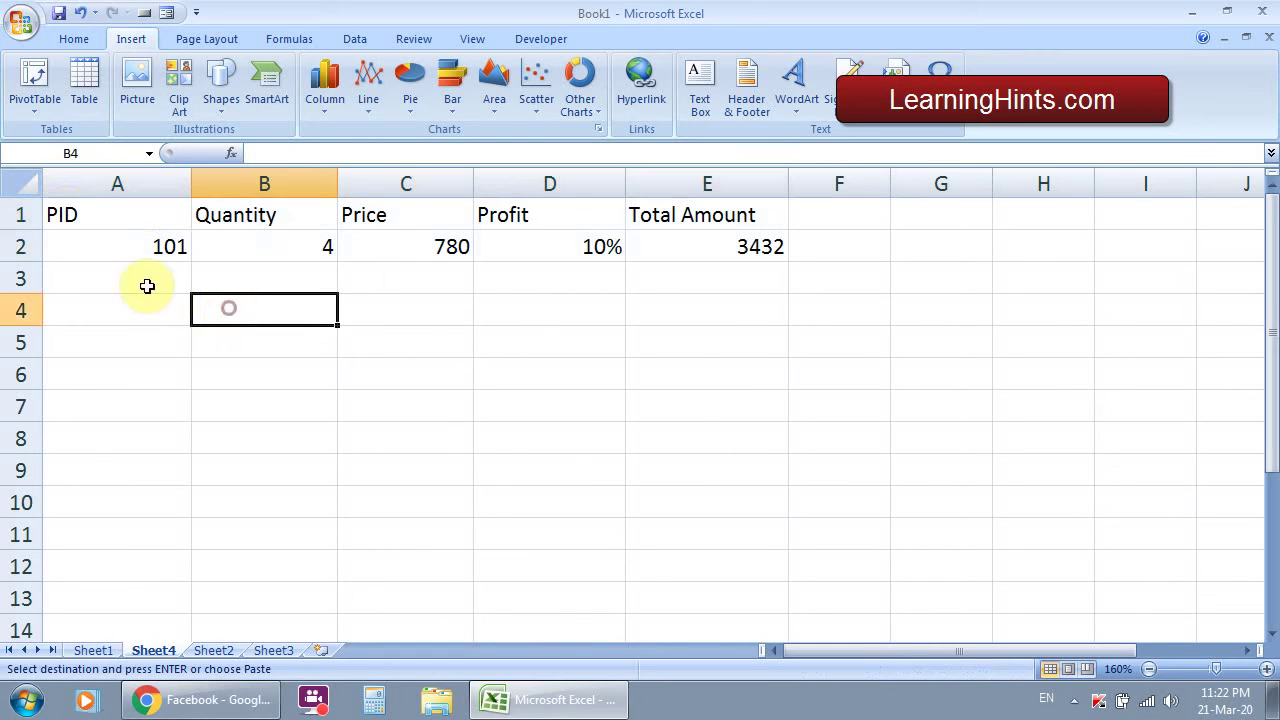
{"action": "left_click", "coordinate": [63, 213]}
{"action": "left_click", "coordinate": [93, 650]}
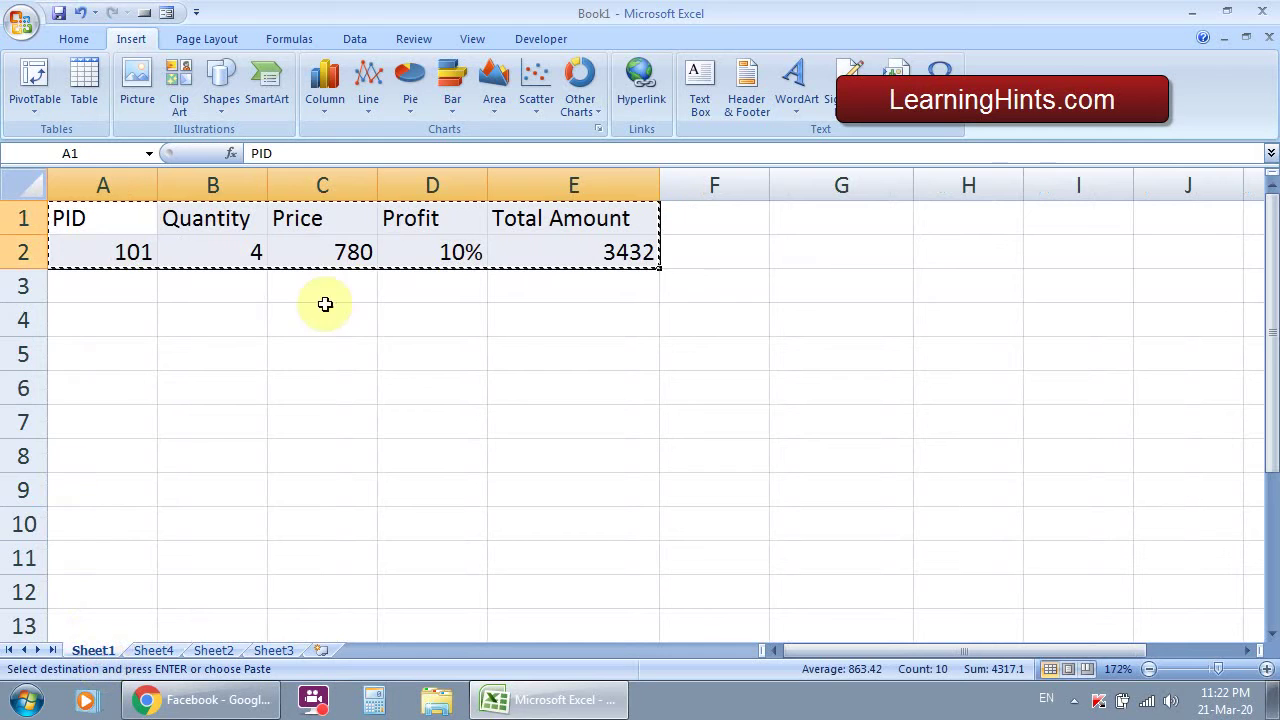
{"action": "left_click", "coordinate": [153, 650]}
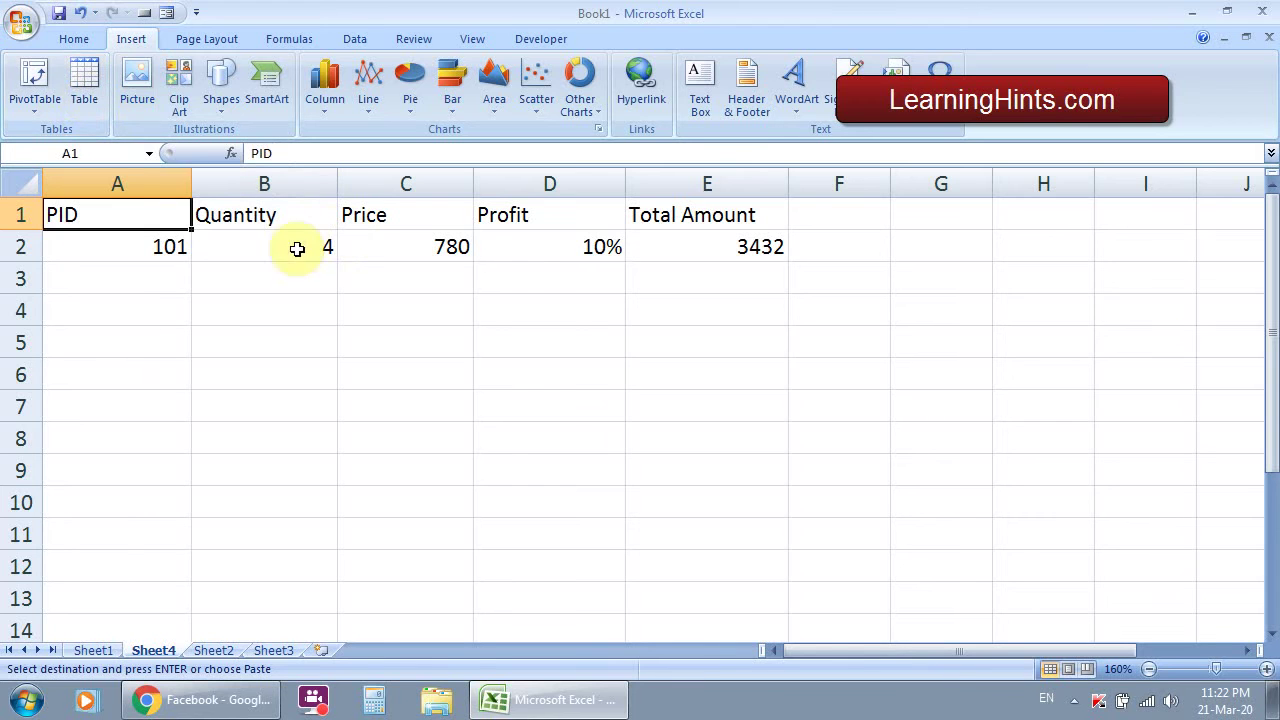
Convert the range A1:E2 on Sheet4 into a table, keeping the first row as headers.
{"action": "left_click", "coordinate": [250, 248]}
{"action": "left_click_drag", "start_coordinate": [118, 213], "coordinate": [713, 246]}
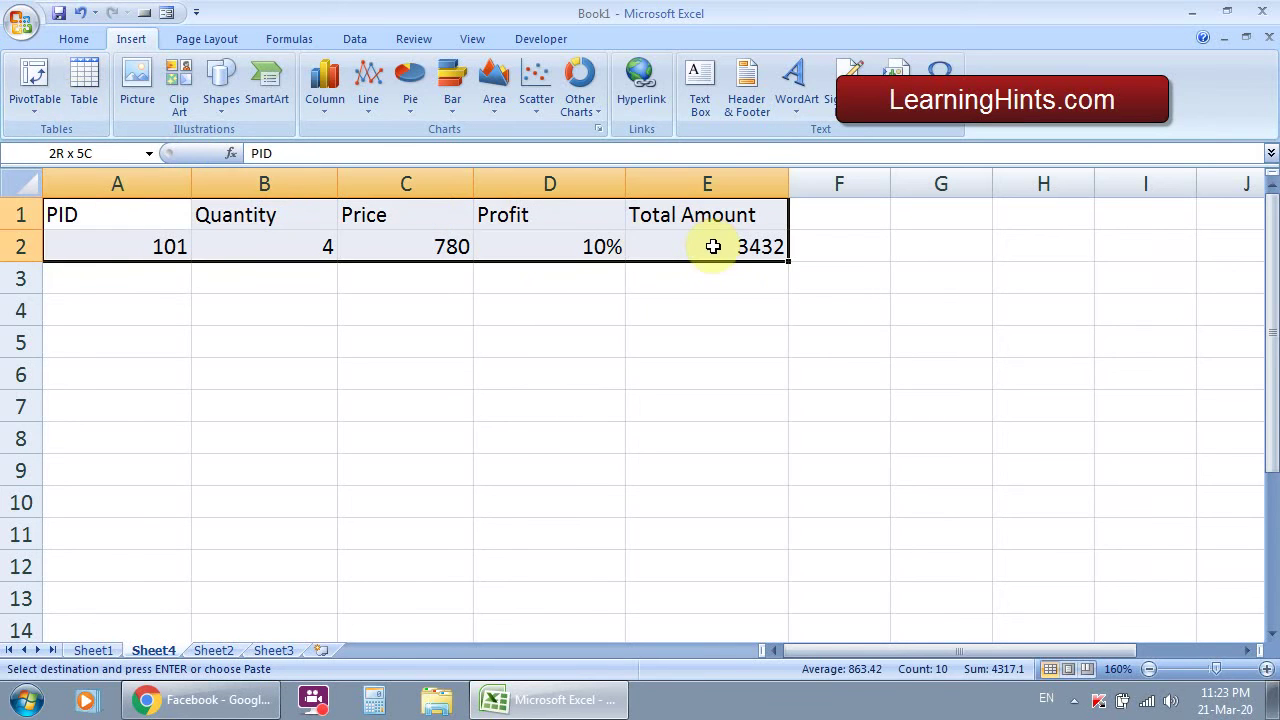
{"action": "left_click", "coordinate": [84, 85]}
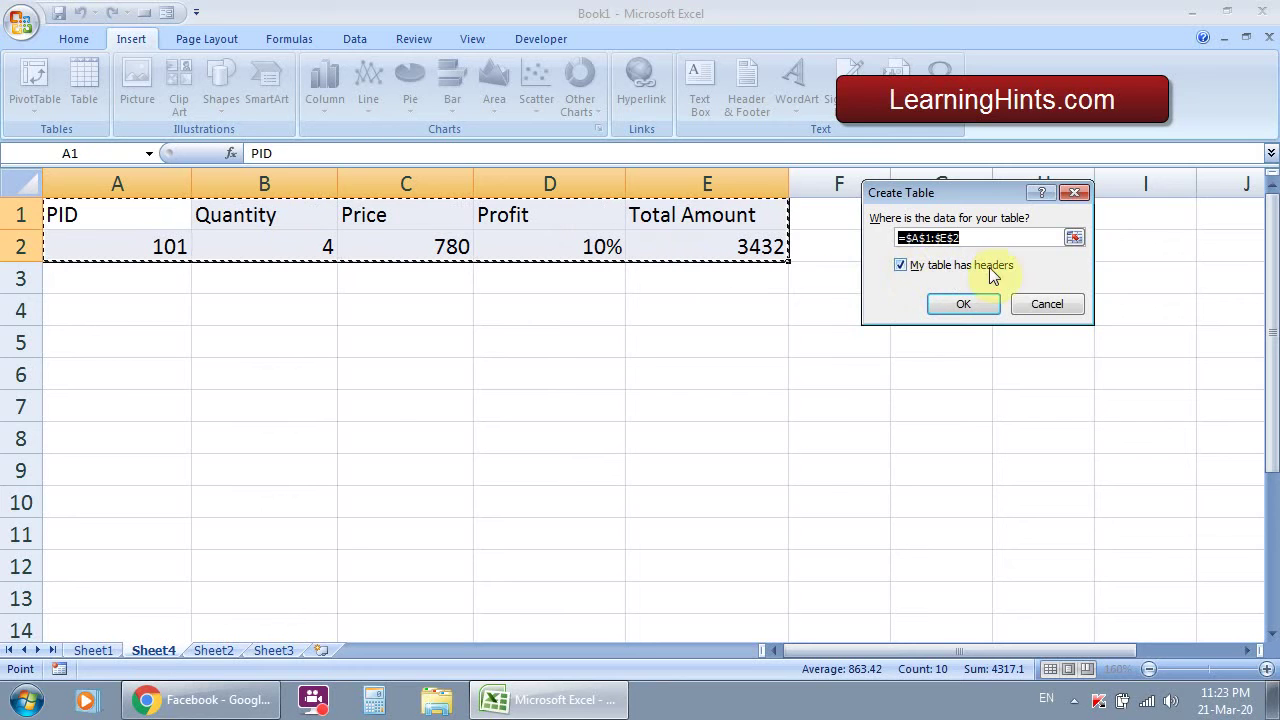
{"action": "left_click", "coordinate": [962, 307]}
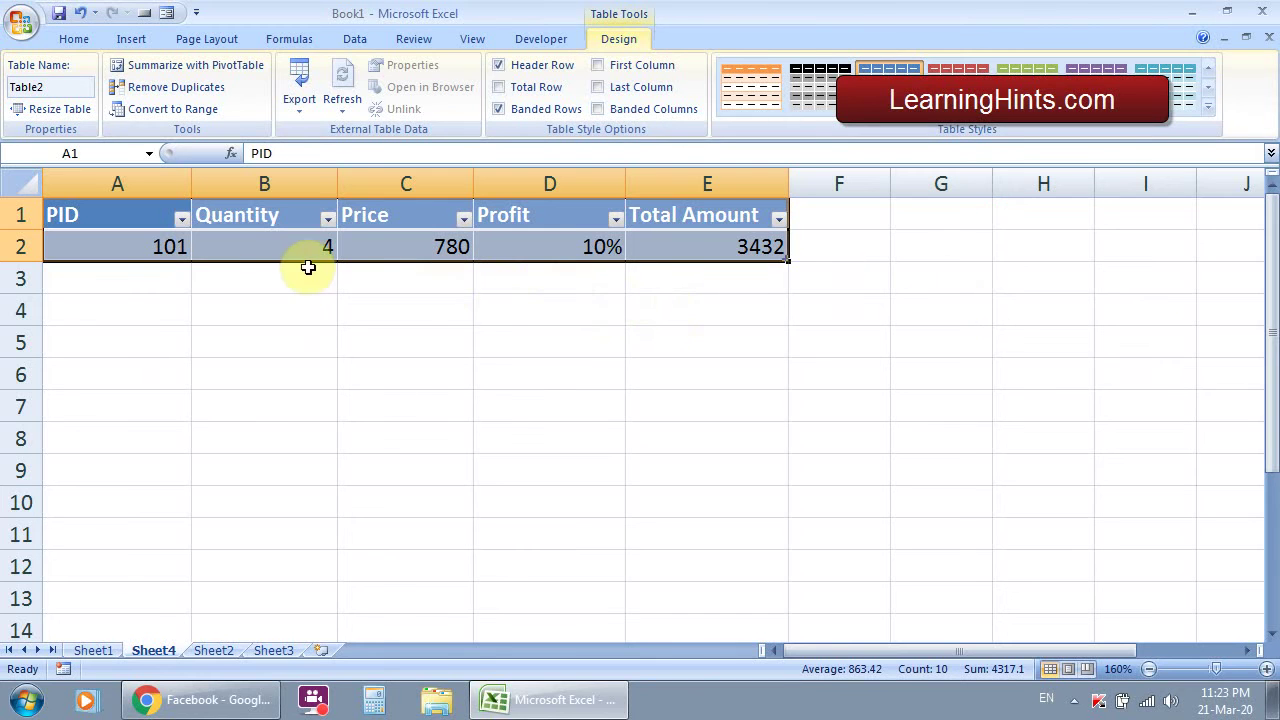
Apply a table style with a teal header, grey banded rows and black borders to the Sheet4 table.
{"action": "left_click", "coordinate": [177, 277]}
{"action": "left_click", "coordinate": [138, 219]}
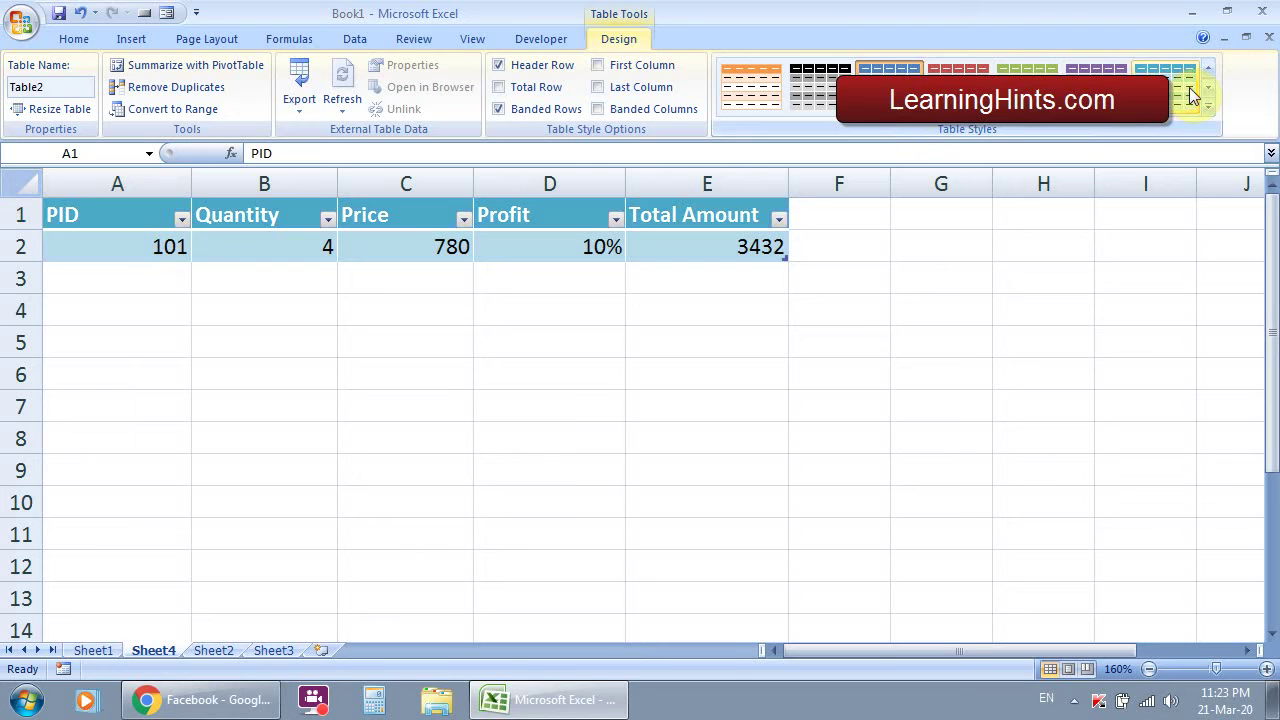
{"action": "left_click", "coordinate": [1210, 86]}
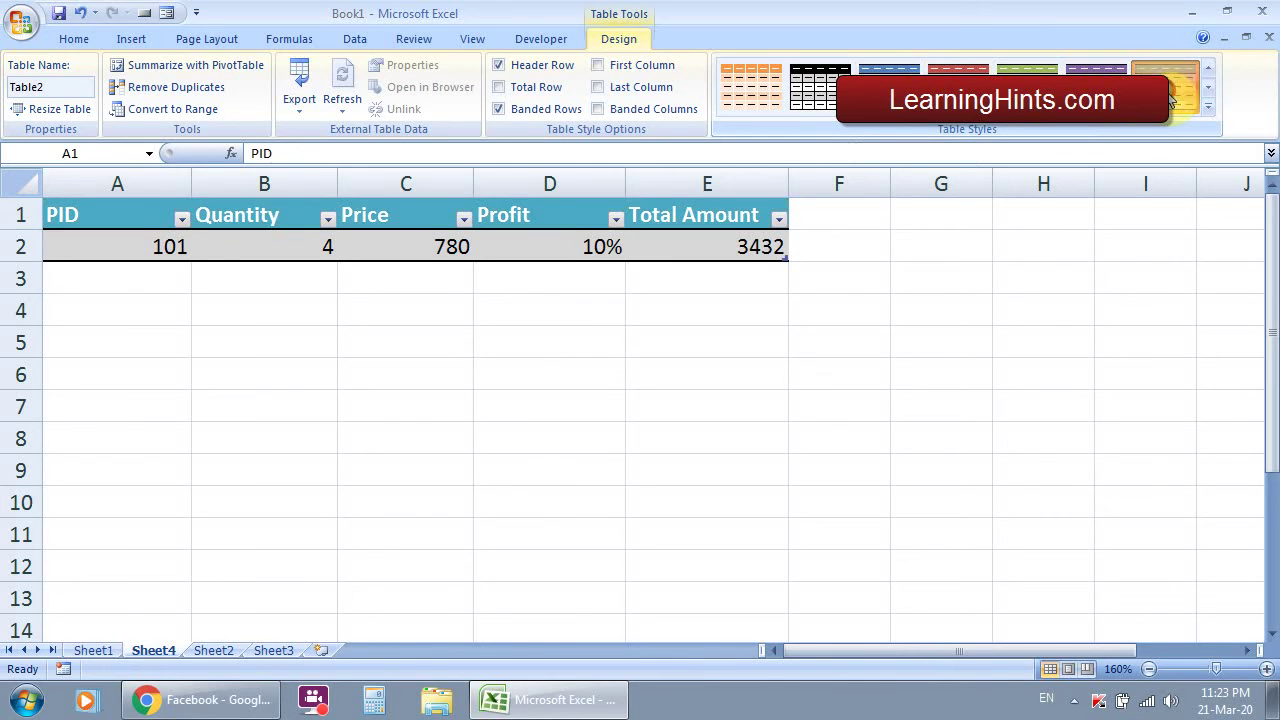
{"action": "left_click", "coordinate": [122, 275]}
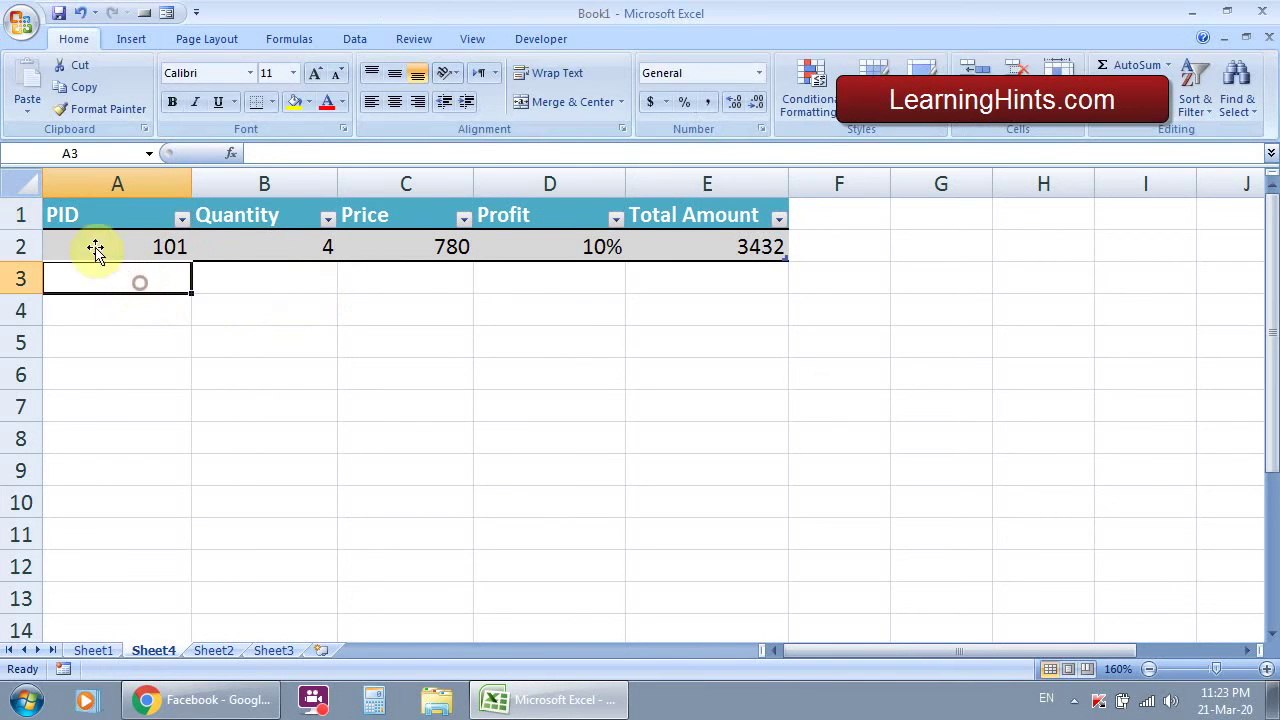
{"action": "left_click", "coordinate": [263, 277]}
{"action": "left_click", "coordinate": [109, 242]}
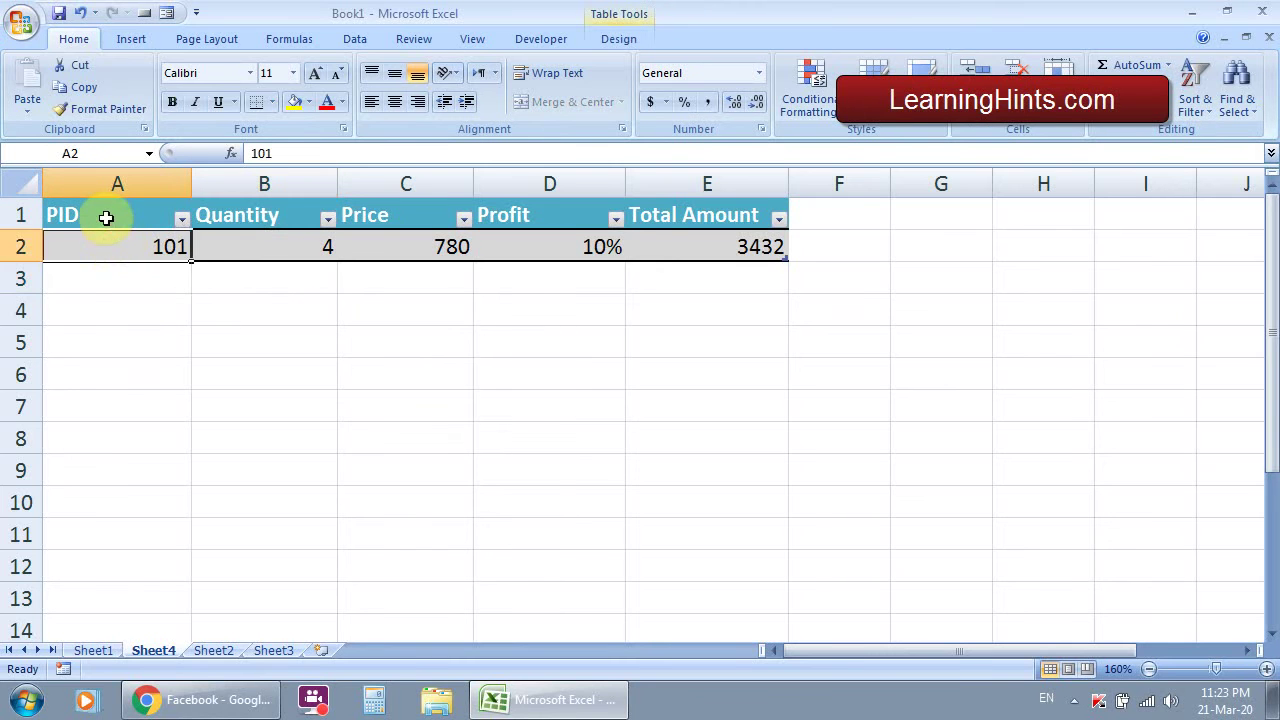
{"action": "left_click", "coordinate": [106, 217]}
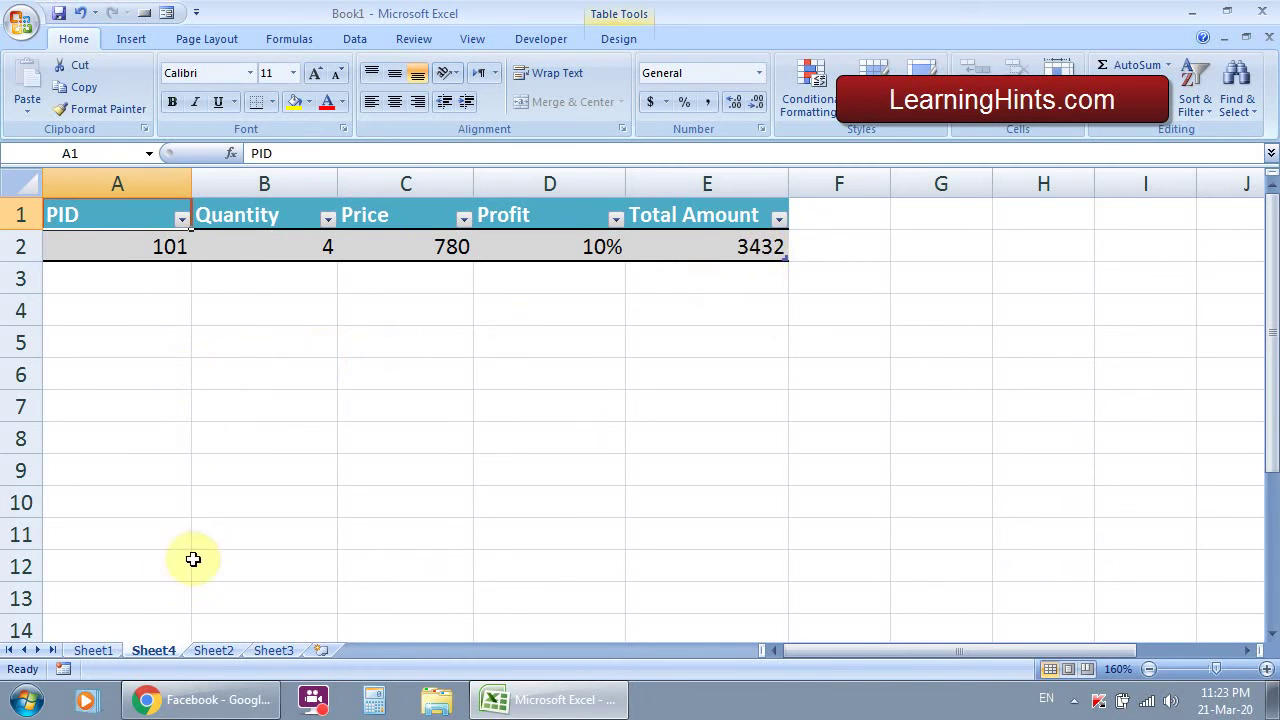
{"action": "left_click", "coordinate": [97, 650]}
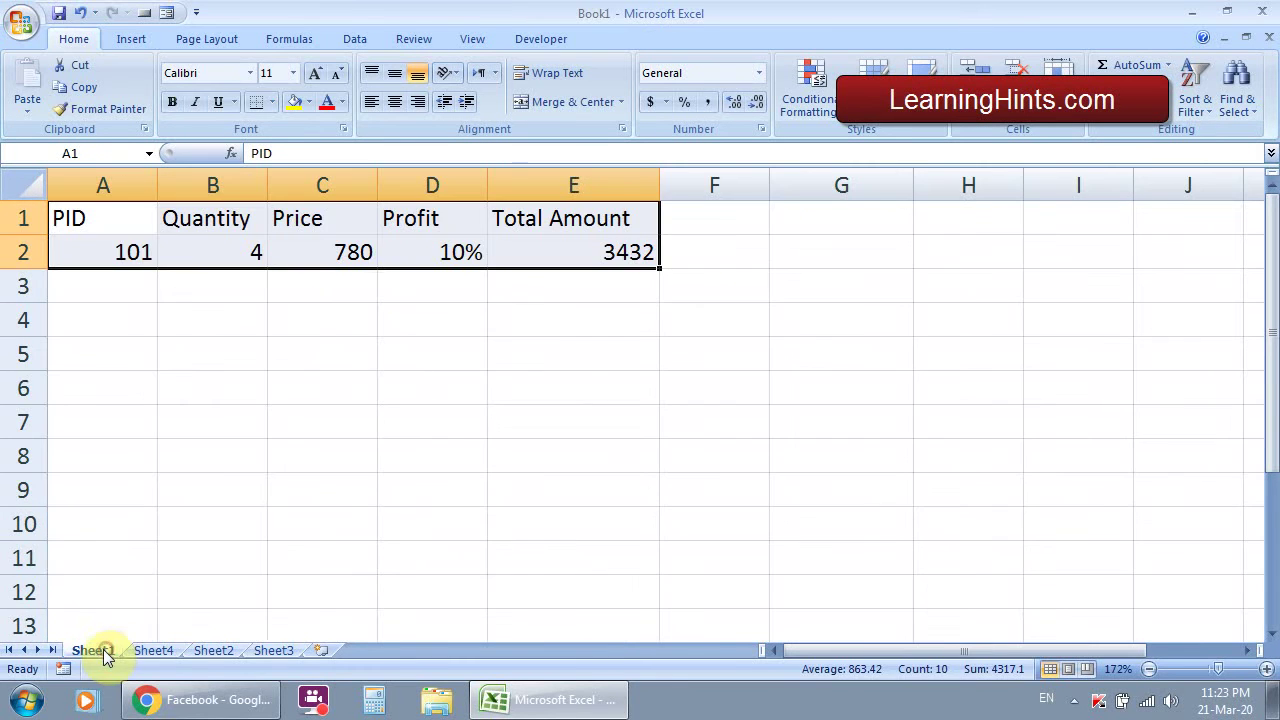
{"action": "left_click", "coordinate": [134, 287]}
{"action": "left_click", "coordinate": [158, 650]}
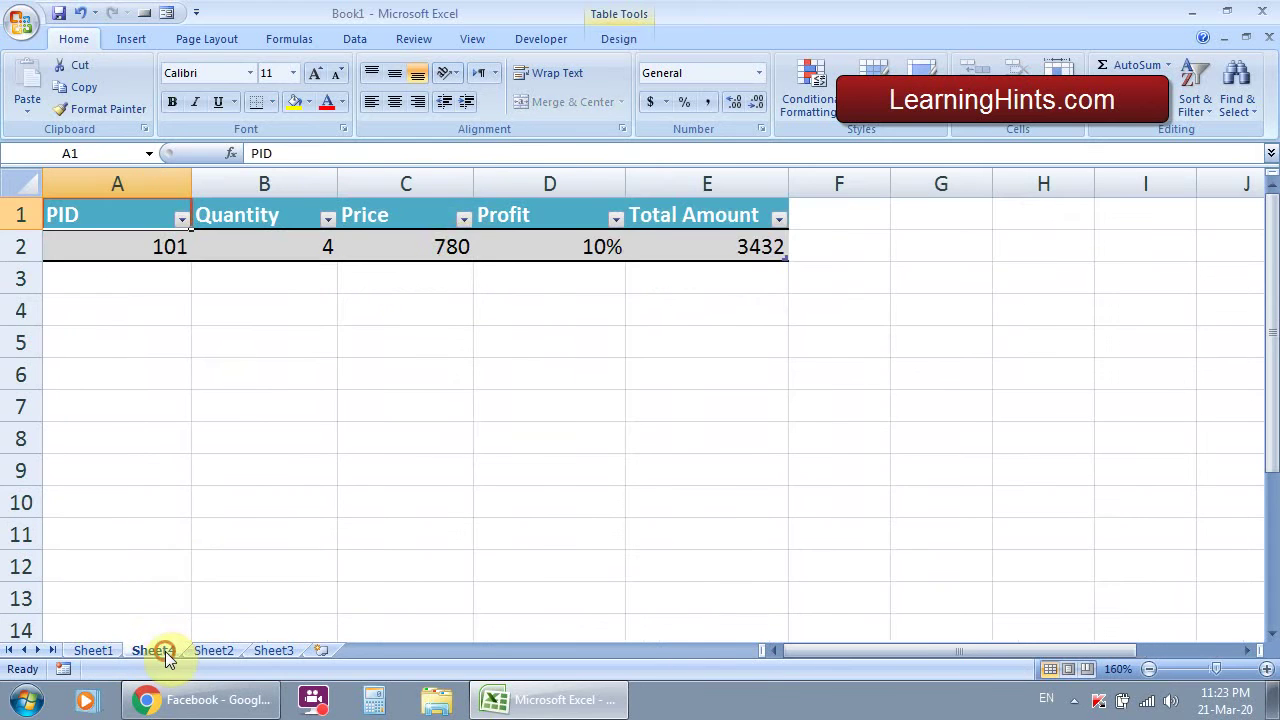
Add a product record in row 3 of Sheet1 with PID 102, Quantity 5, Price 980 and Profit 10%.
{"action": "left_click", "coordinate": [97, 650]}
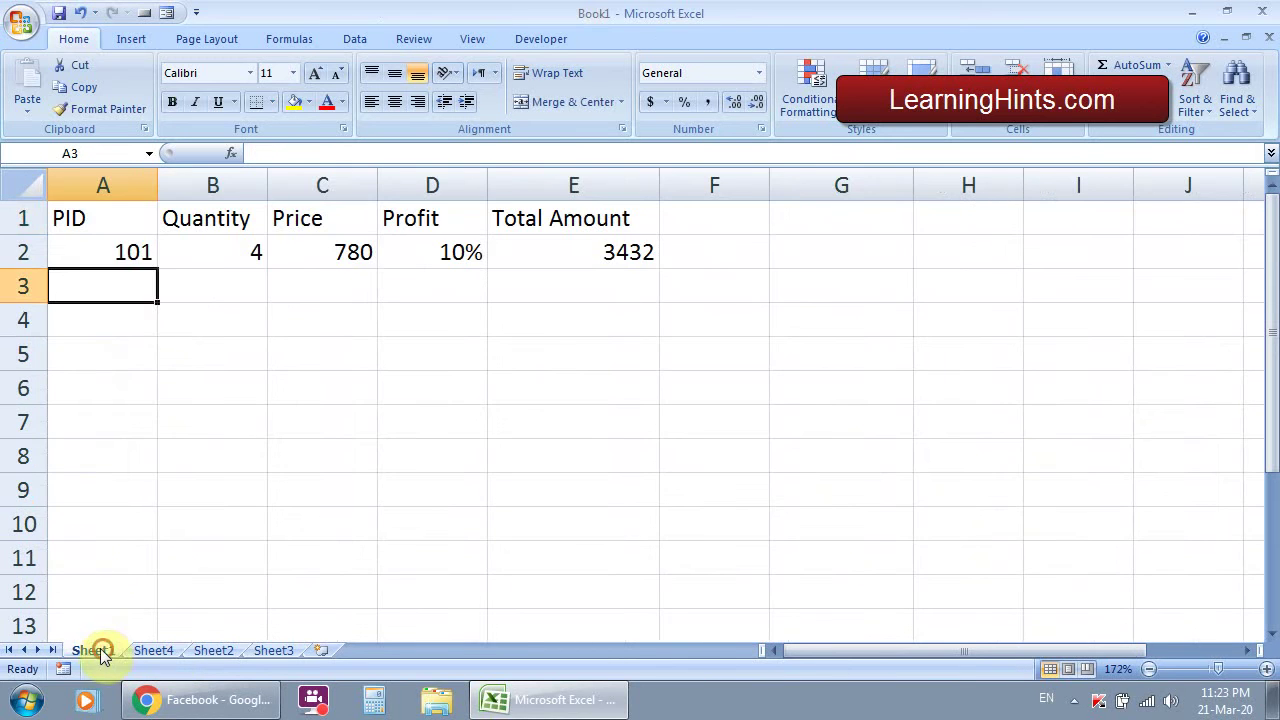
{"action": "left_click", "coordinate": [206, 289]}
{"action": "left_click", "coordinate": [126, 286]}
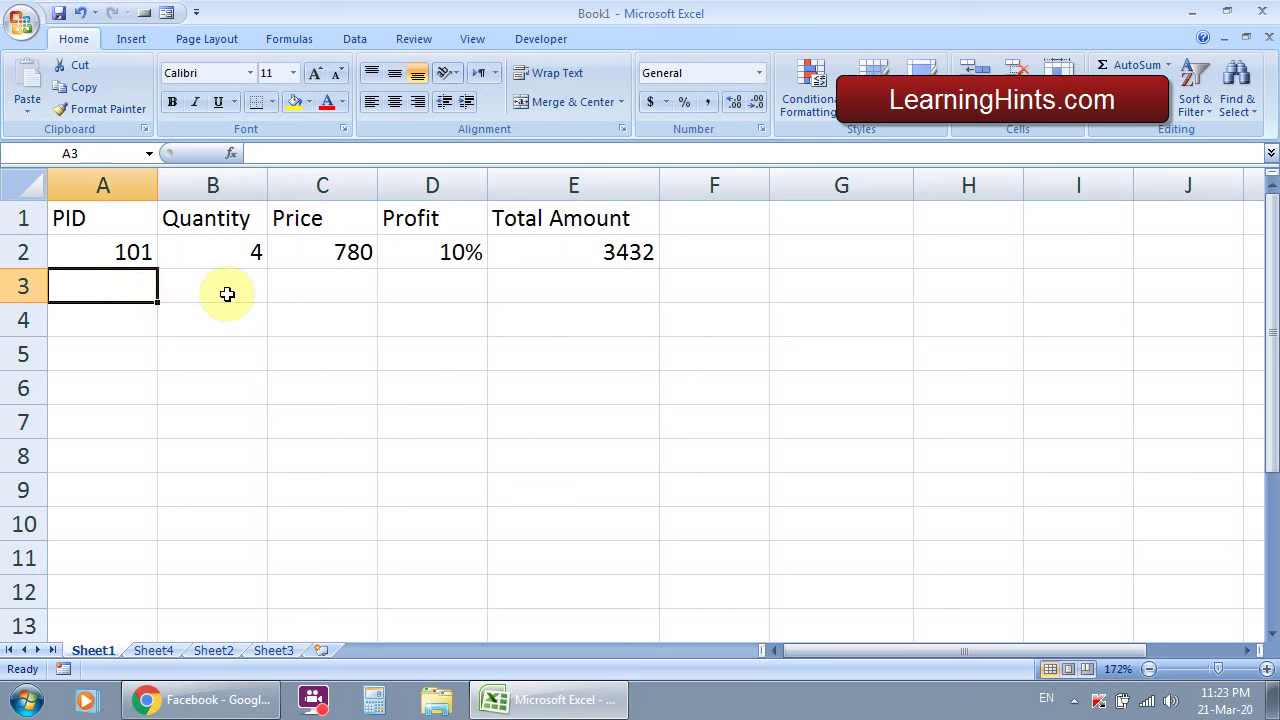
{"action": "type", "text": "102"}
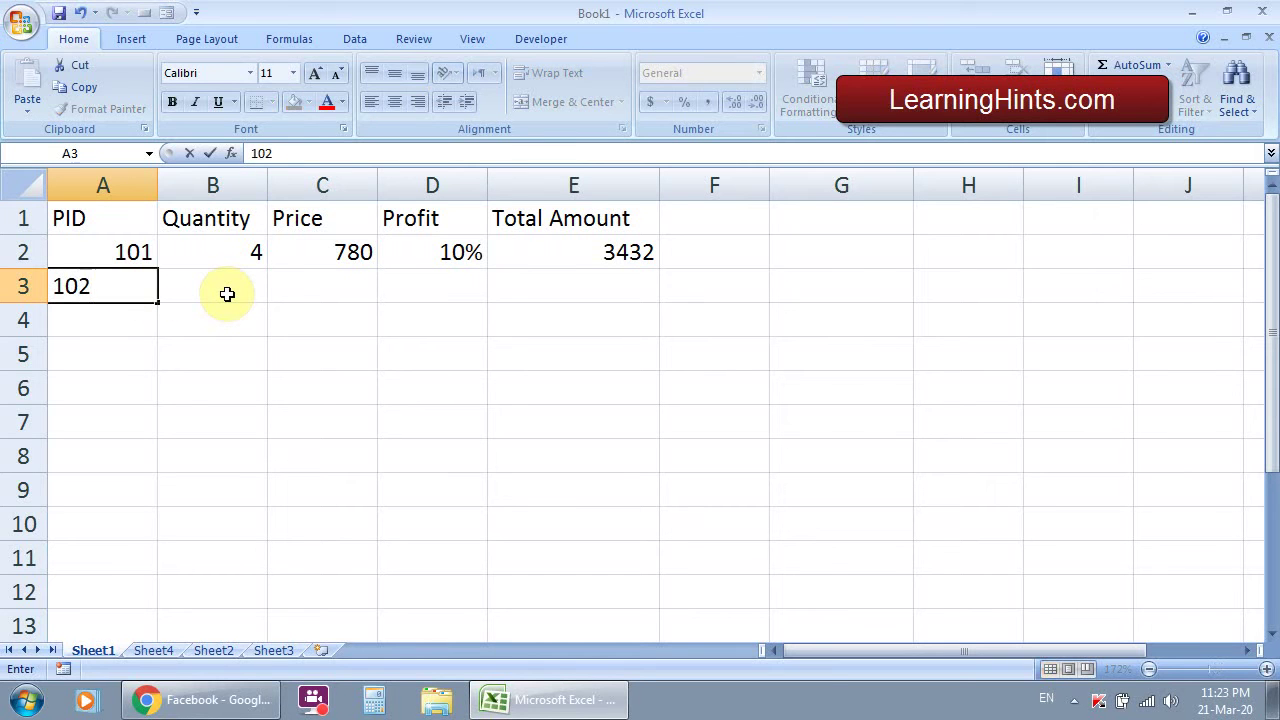
{"action": "left_click", "coordinate": [227, 293]}
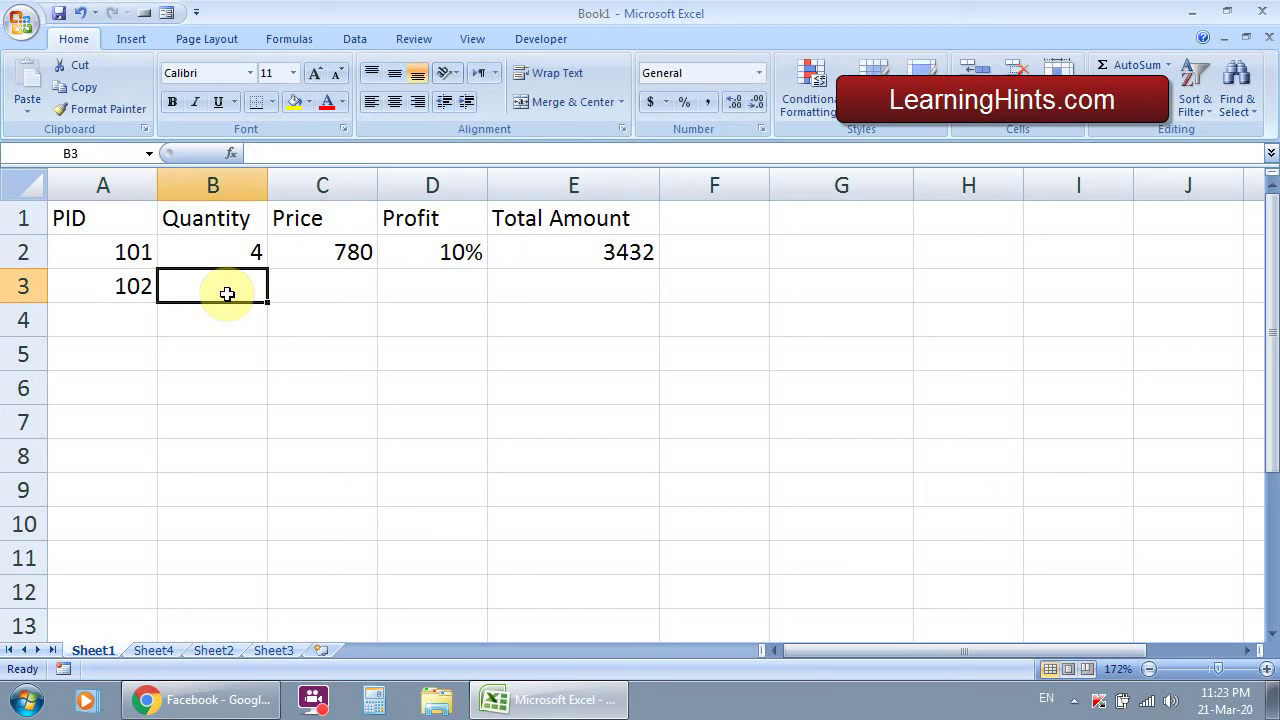
{"action": "type", "text": "5"}
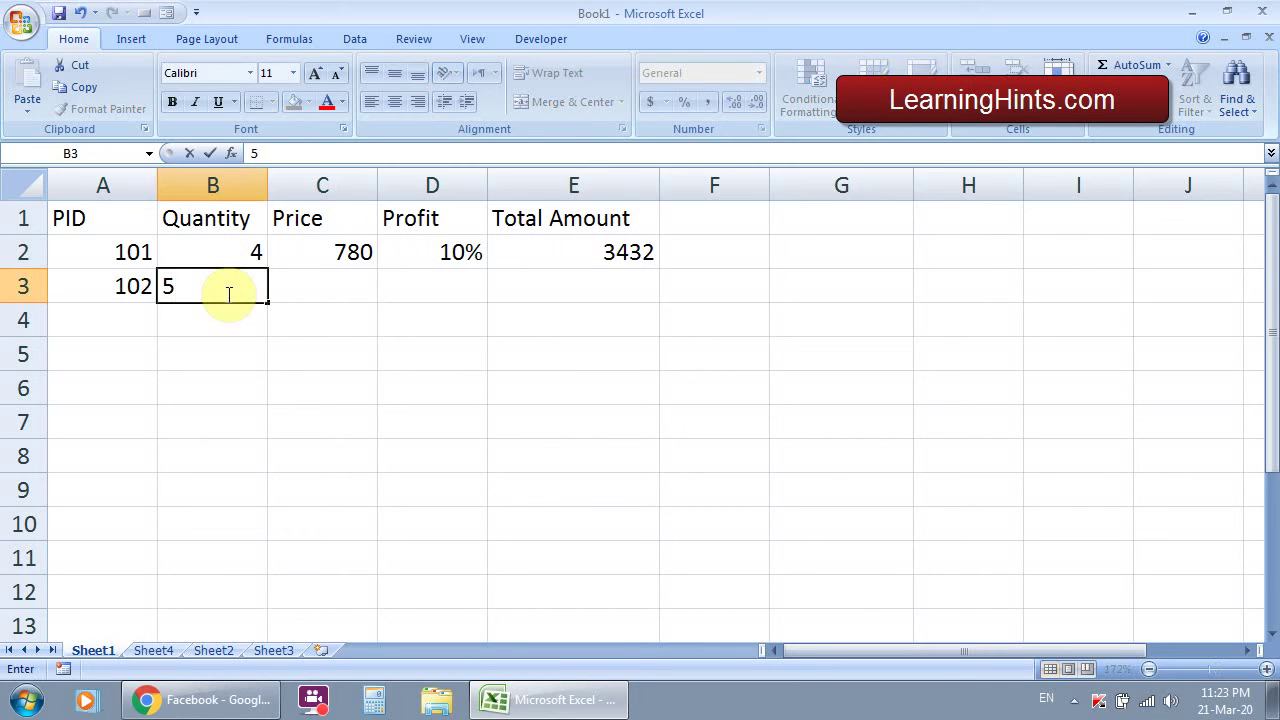
{"action": "key", "text": "Tab"}
{"action": "type", "text": "980"}
{"action": "key", "text": "Tab"}
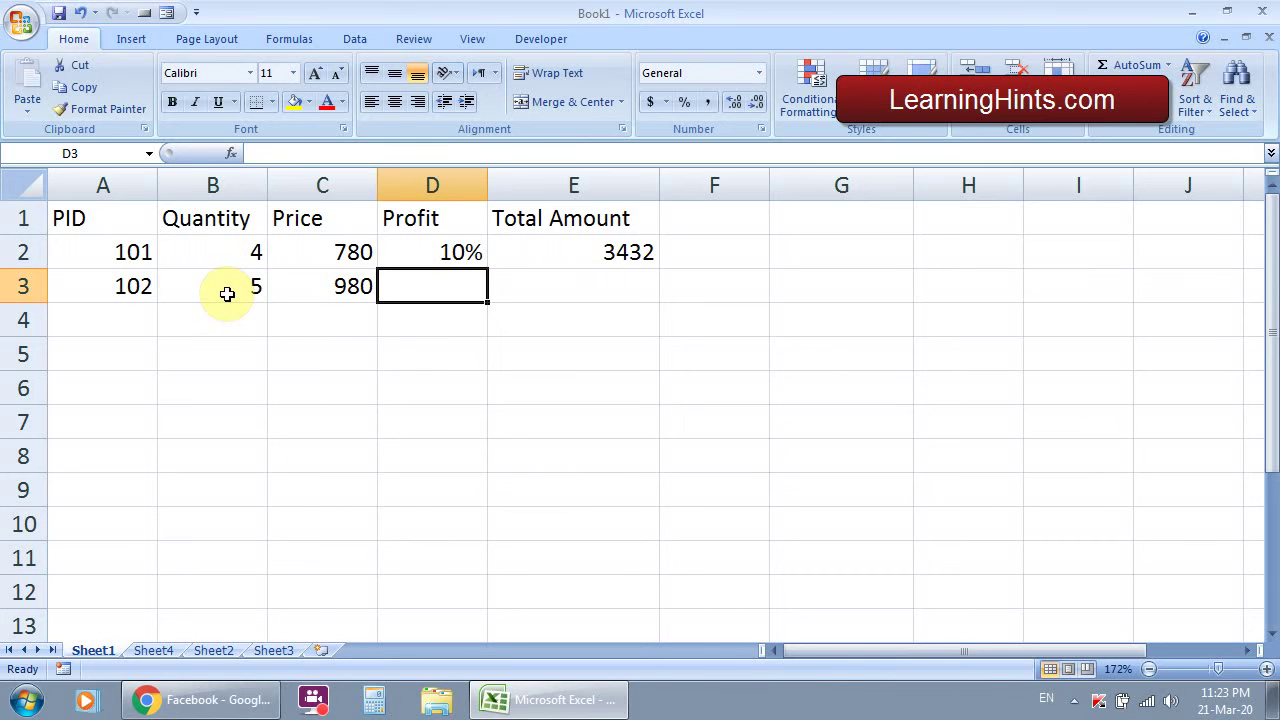
{"action": "type", "text": "10"}
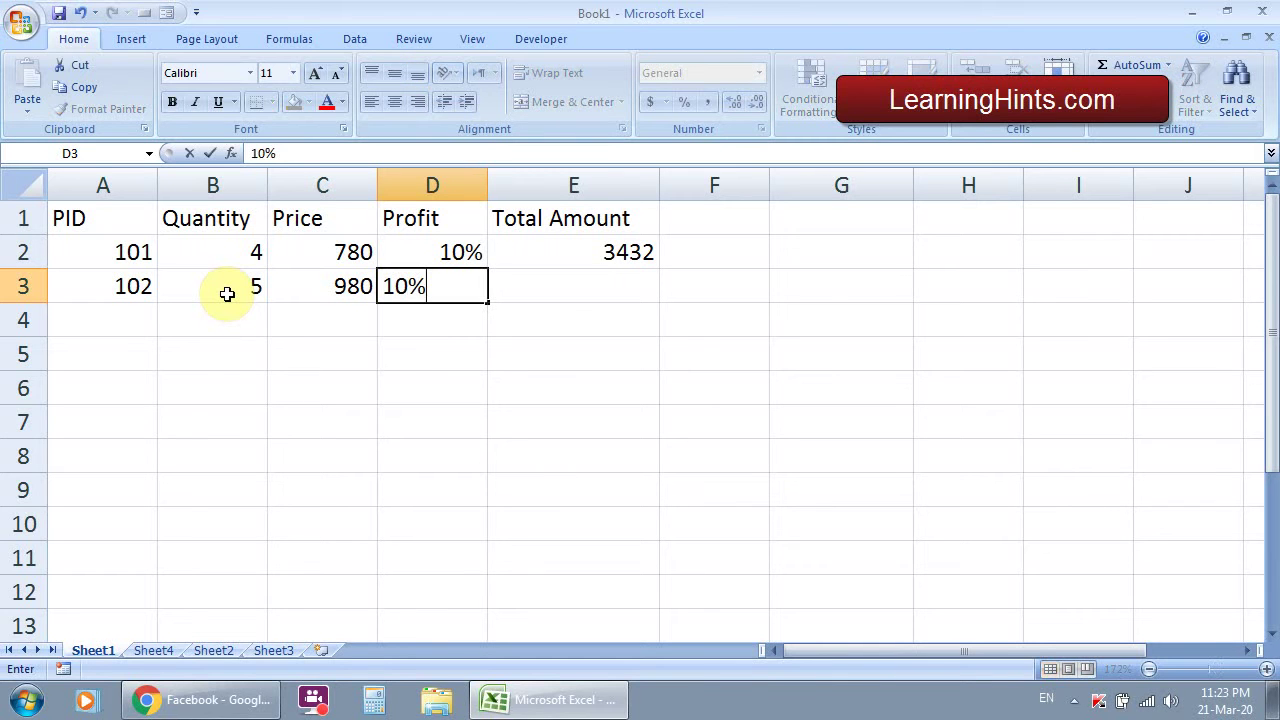
{"action": "key", "text": "Tab"}
Fill the Total Amount formula from E2 down into E3 on Sheet1.
{"action": "key", "text": "Left"}
{"action": "key", "text": "Right"}
{"action": "key", "text": "Up"}
{"action": "key", "text": "Down"}
{"action": "key", "text": "Up"}
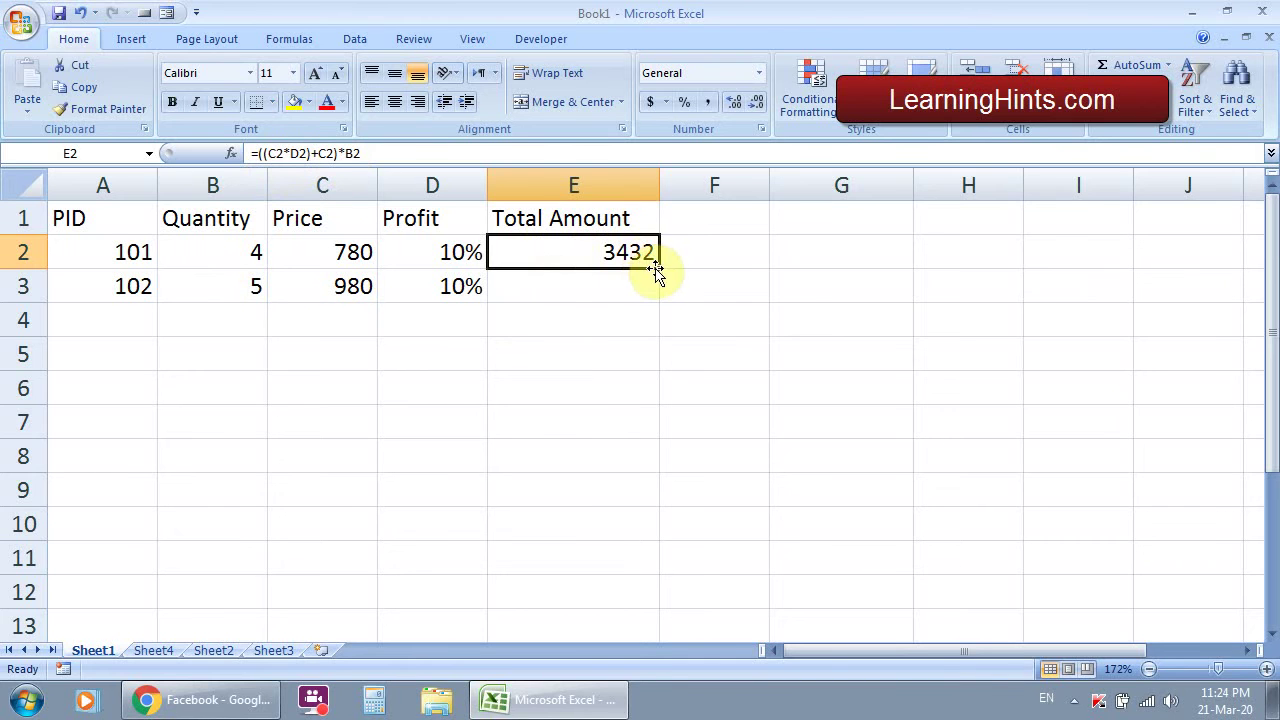
{"action": "left_click_drag", "start_coordinate": [659, 268], "coordinate": [660, 291]}
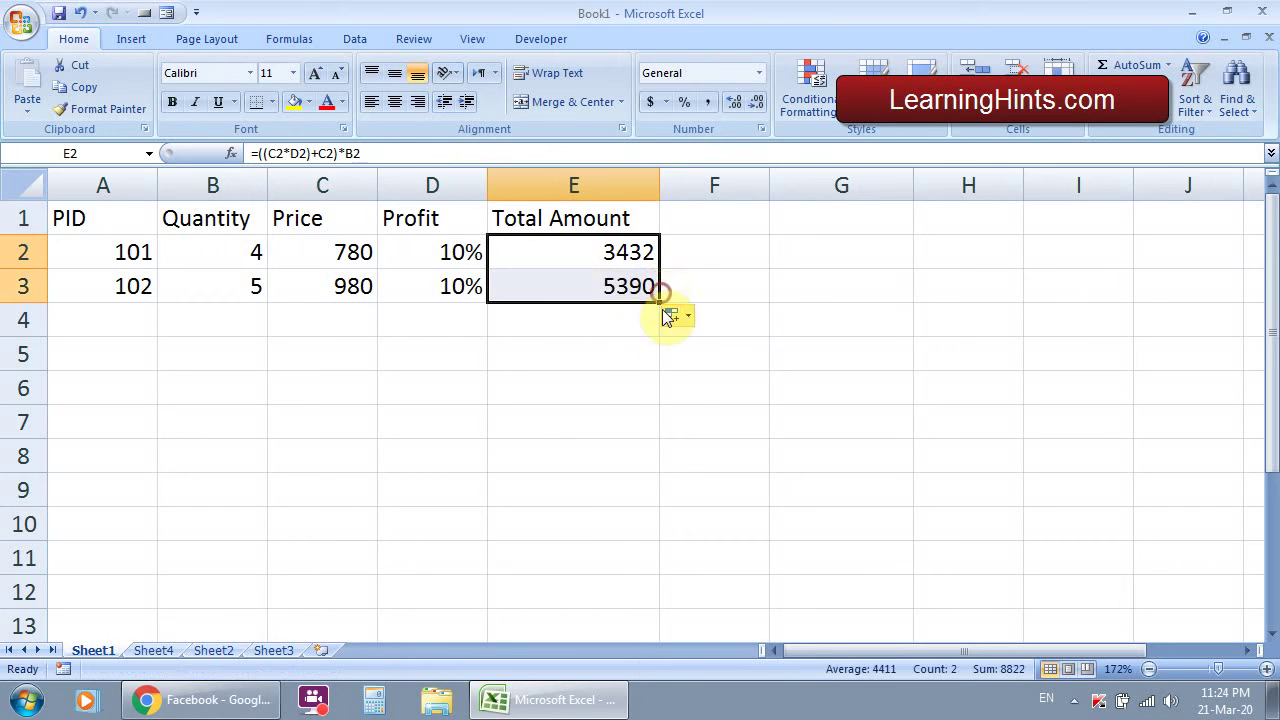
Append a blank row to the Sheet4 table below the PID 101 record.
{"action": "left_click", "coordinate": [597, 329]}
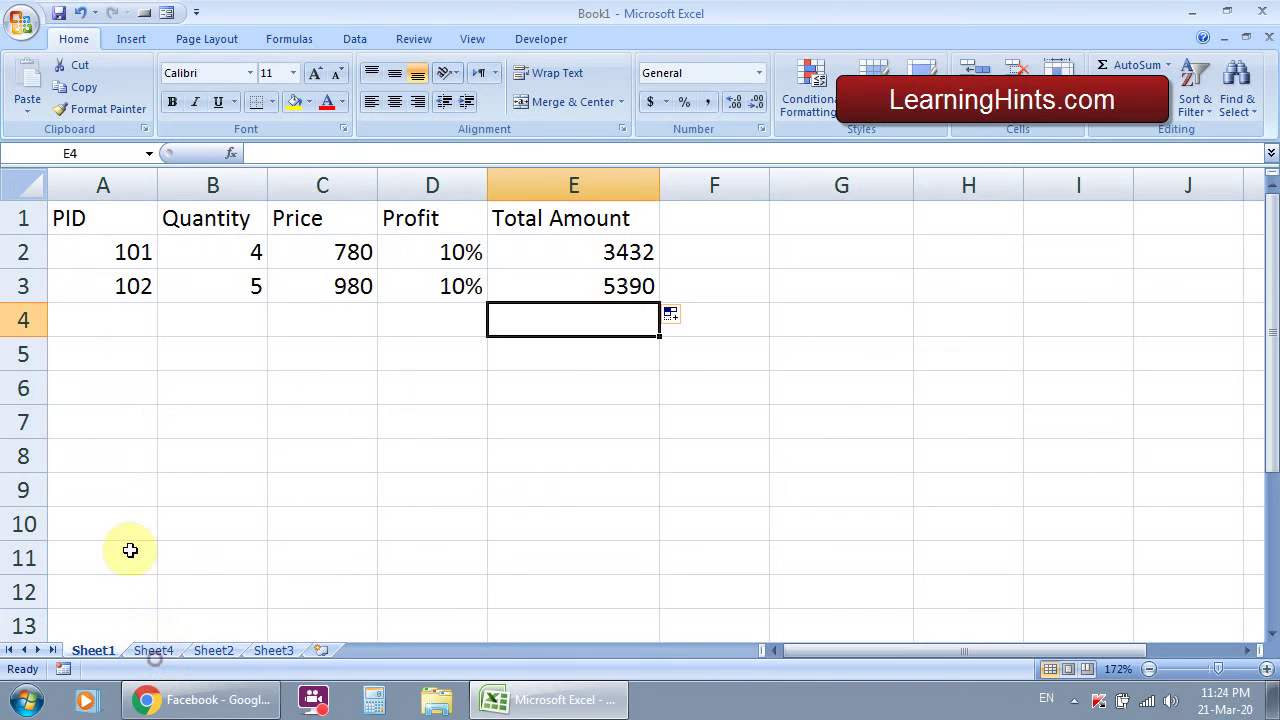
{"action": "left_click", "coordinate": [155, 651]}
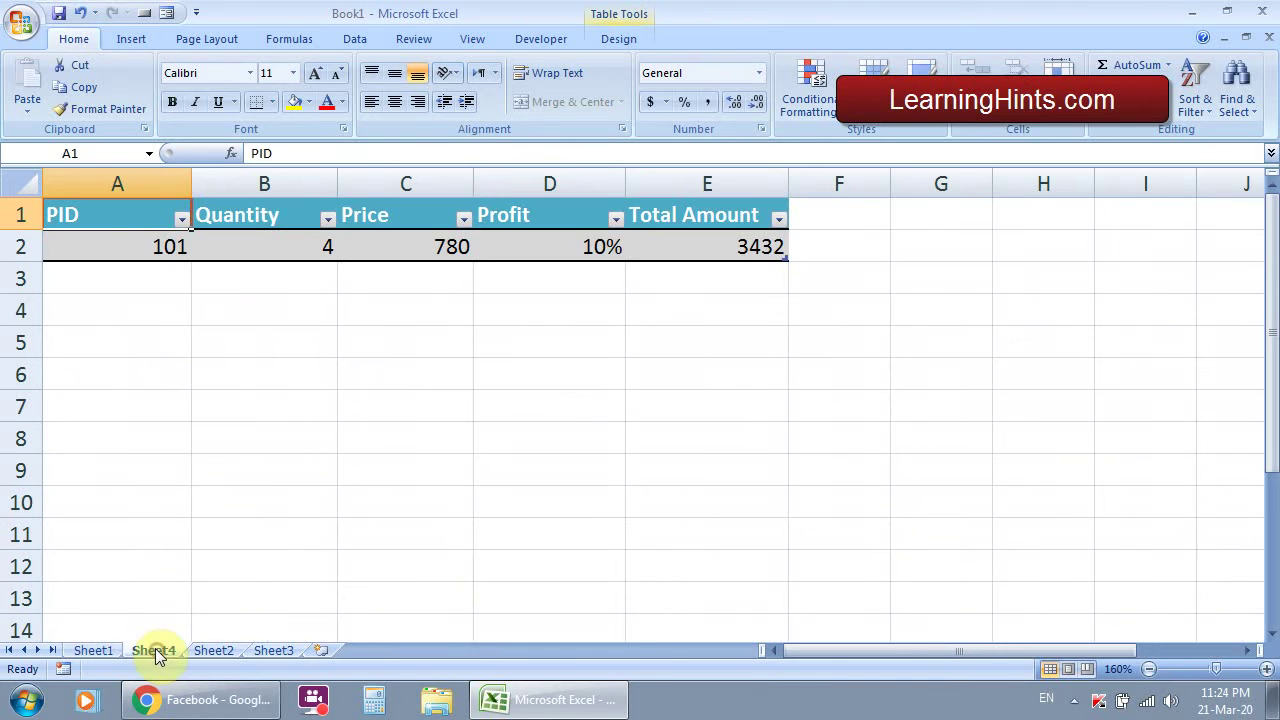
{"action": "left_click", "coordinate": [140, 280]}
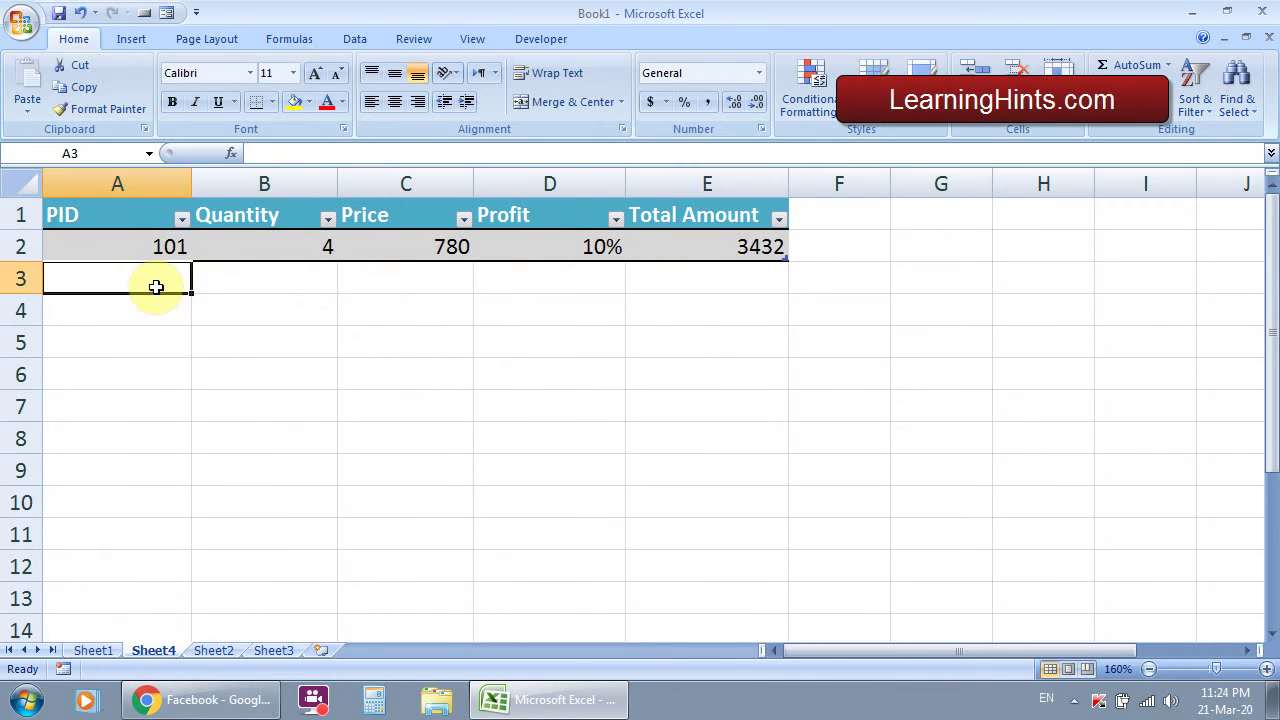
{"action": "key", "text": "Up"}
{"action": "key", "text": "Right"}
{"action": "key", "text": "Right"}
{"action": "key", "text": "Right"}
{"action": "key", "text": "Right"}
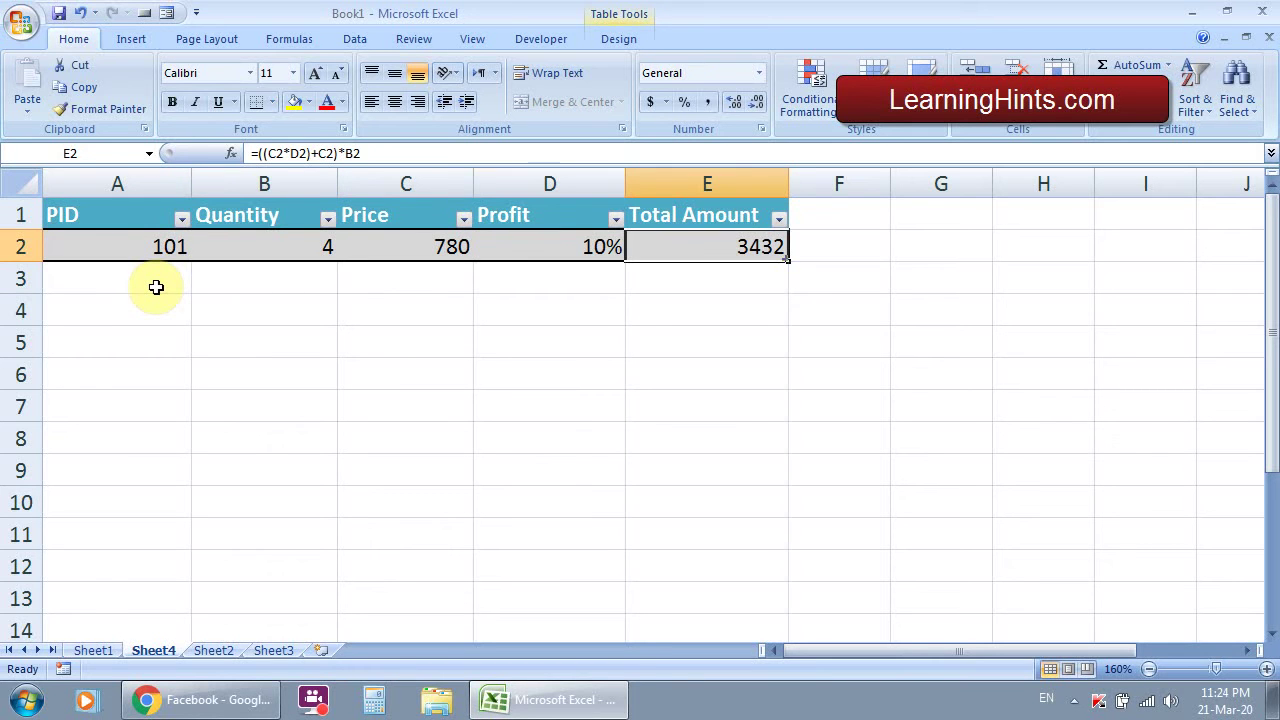
{"action": "key", "text": "Tab"}
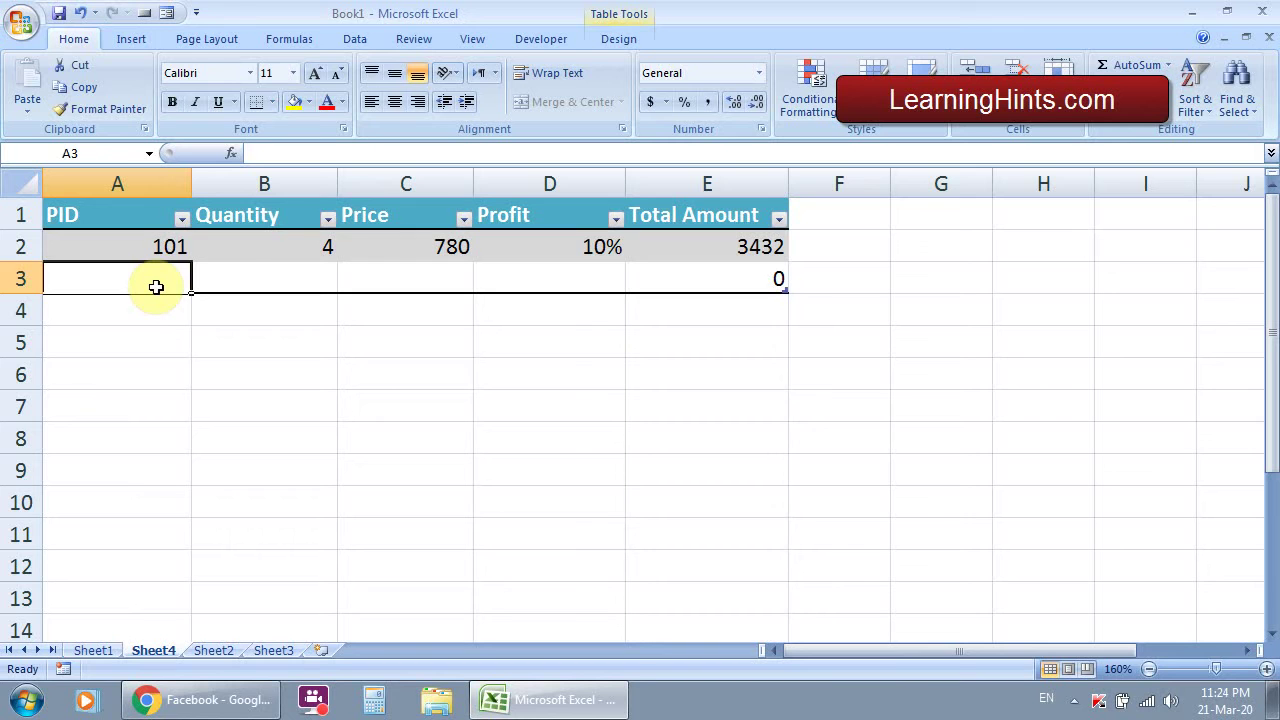
Fill row 3 of the Sheet4 table with PID 102, Quantity 8, Price 980 and Profit 10%.
{"action": "type", "text": "102"}
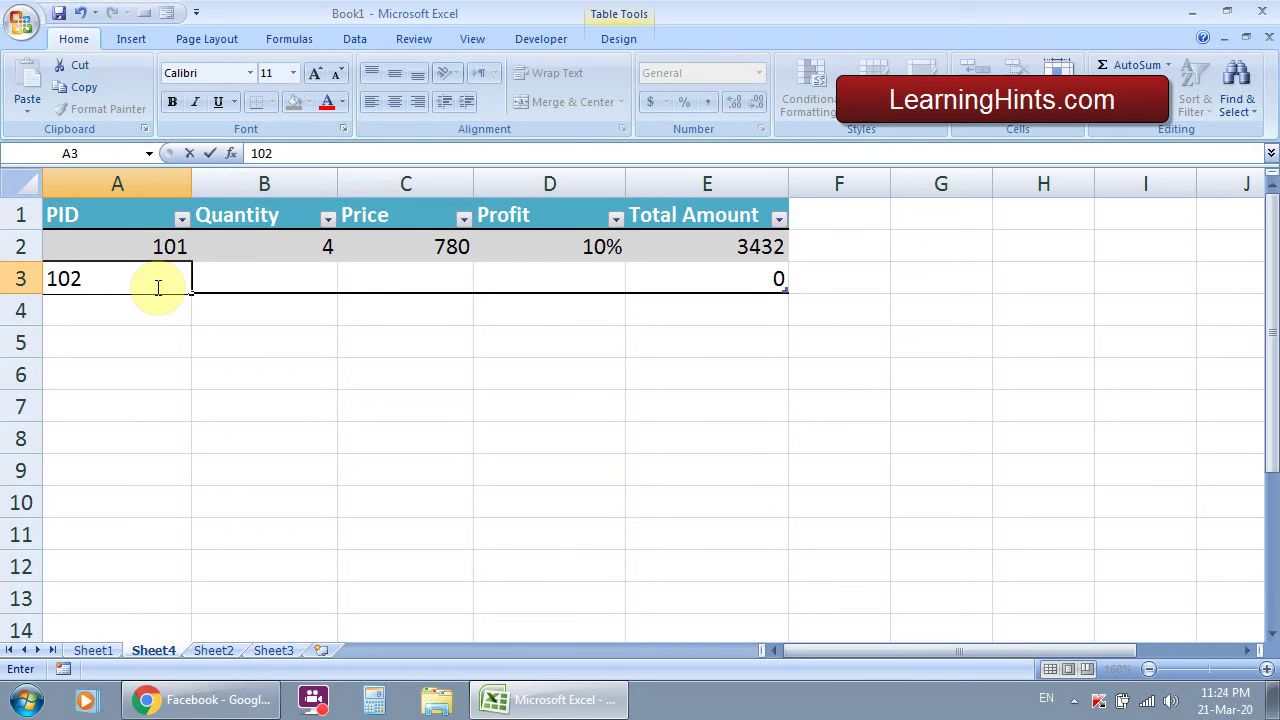
{"action": "key", "text": "Tab"}
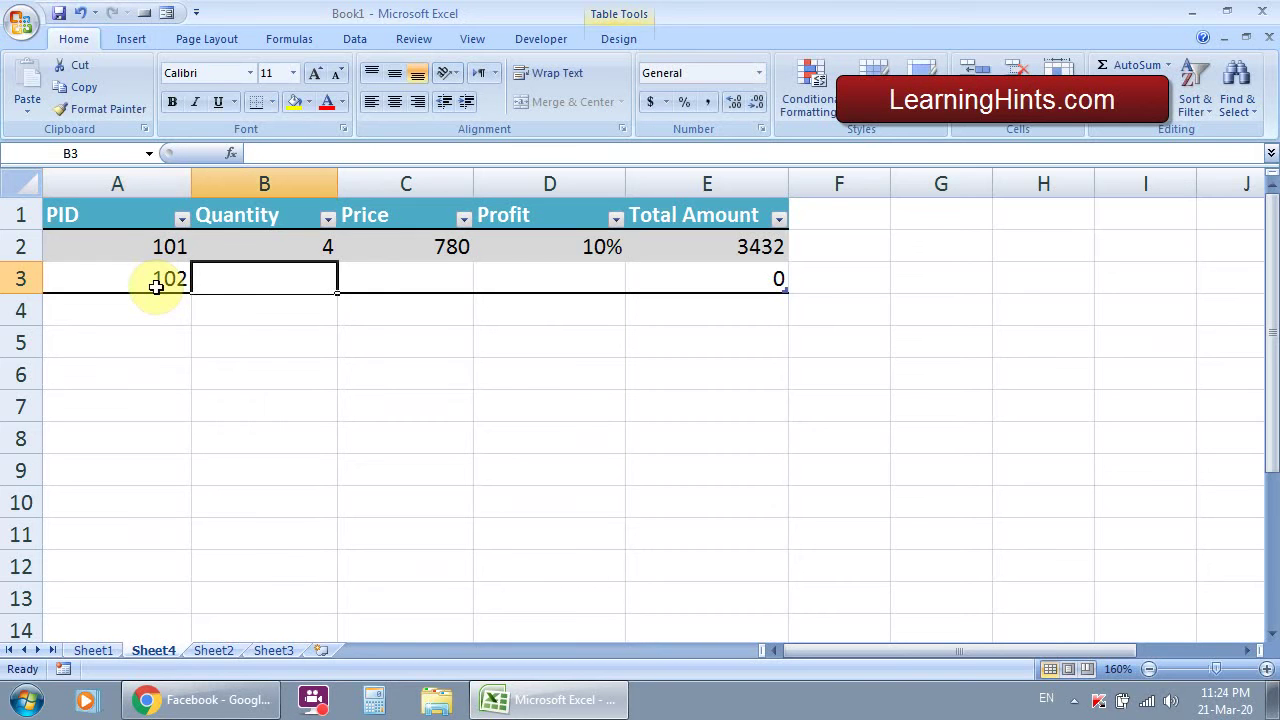
{"action": "type", "text": "8"}
{"action": "key", "text": "Tab"}
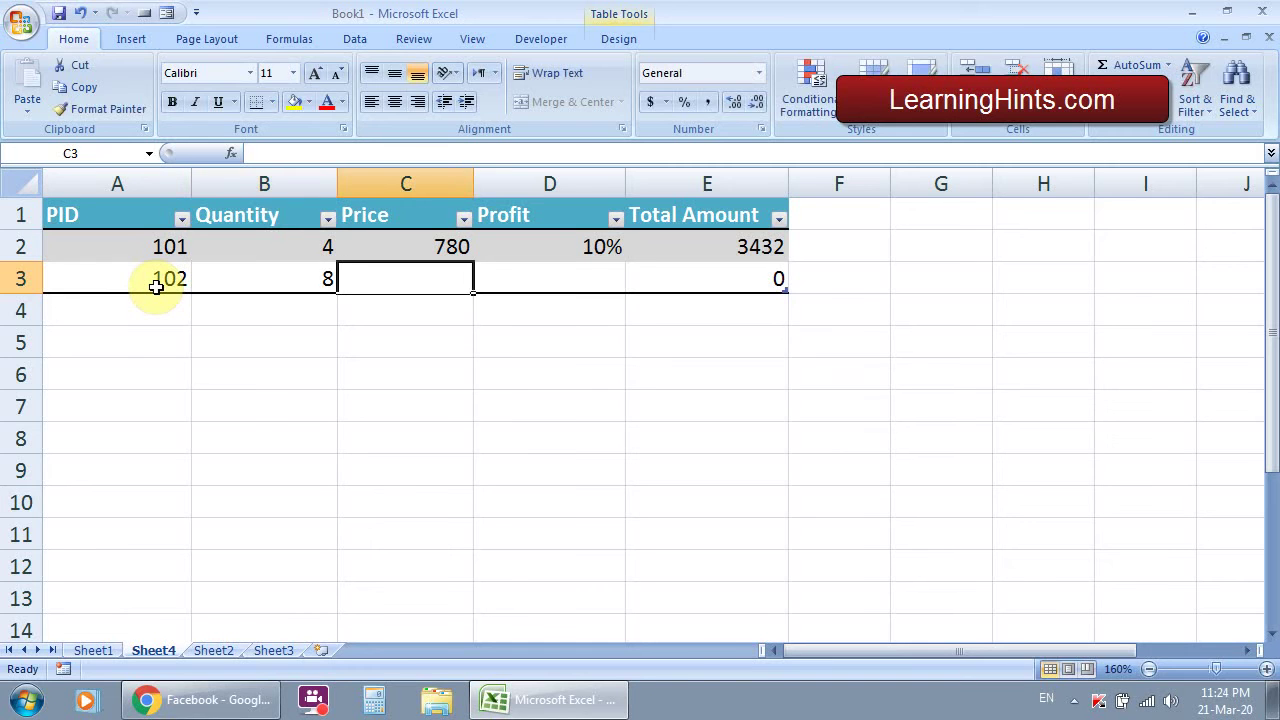
{"action": "type", "text": "980"}
{"action": "key", "text": "Tab"}
{"action": "type", "text": "1"}
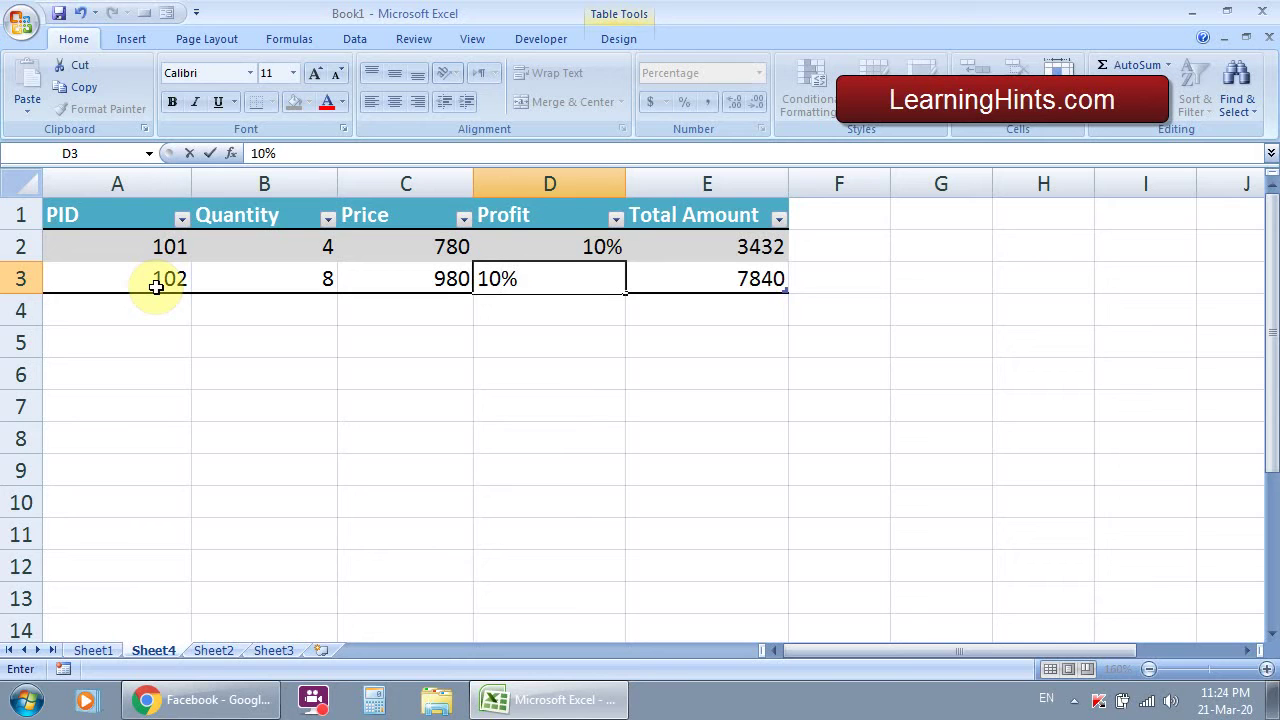
{"action": "key", "text": "Tab"}
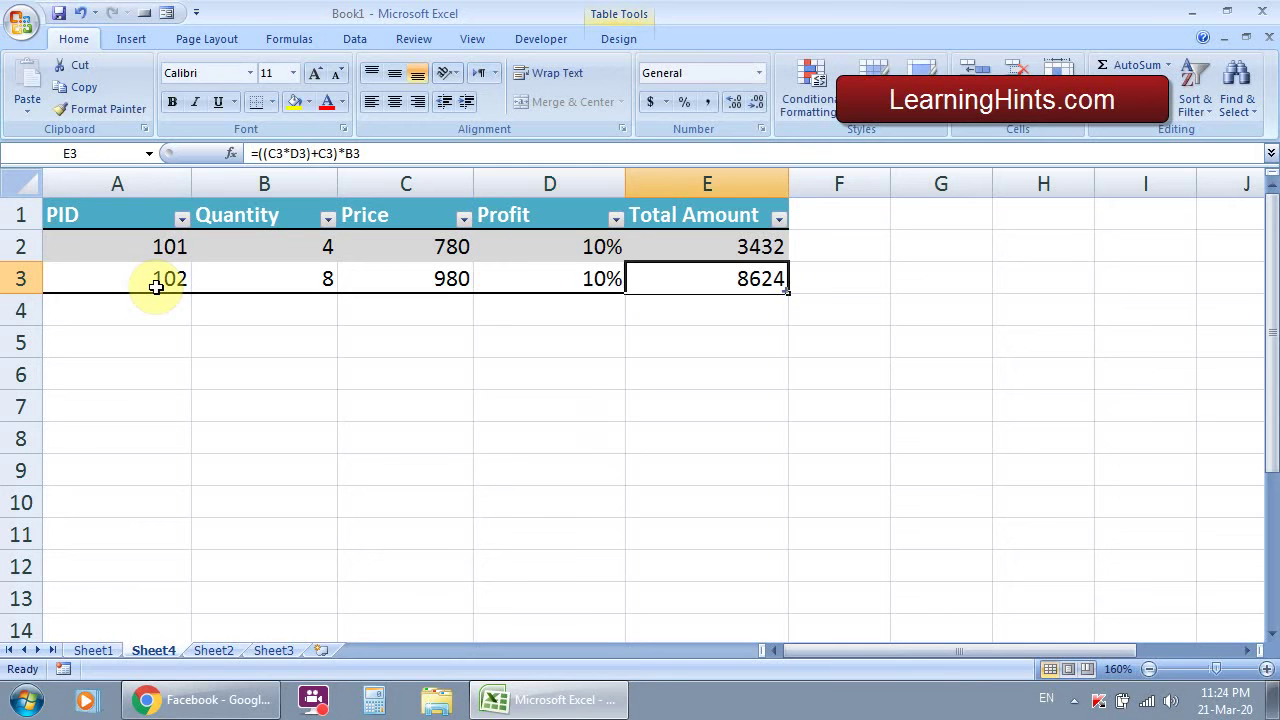
Append a blank row 4 to the table and compare the Total Amount formulas in E2 and E3.
{"action": "key", "text": "Tab"}
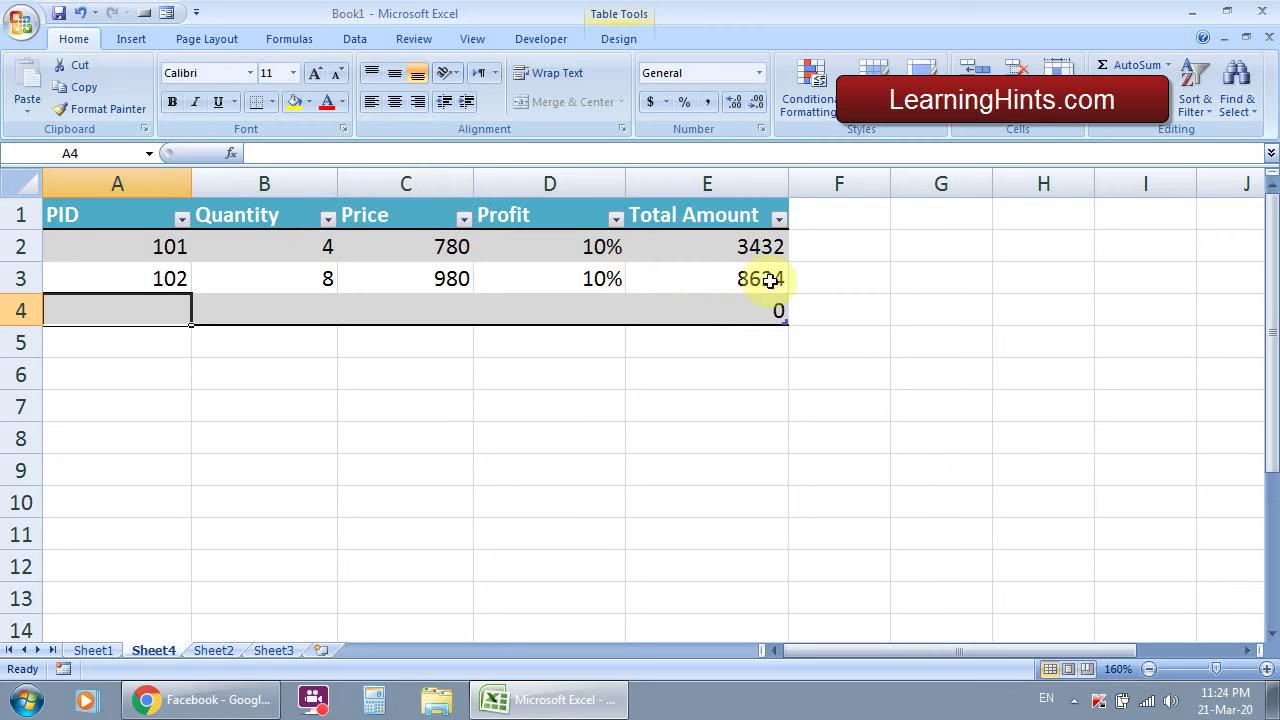
{"action": "left_click", "coordinate": [731, 280]}
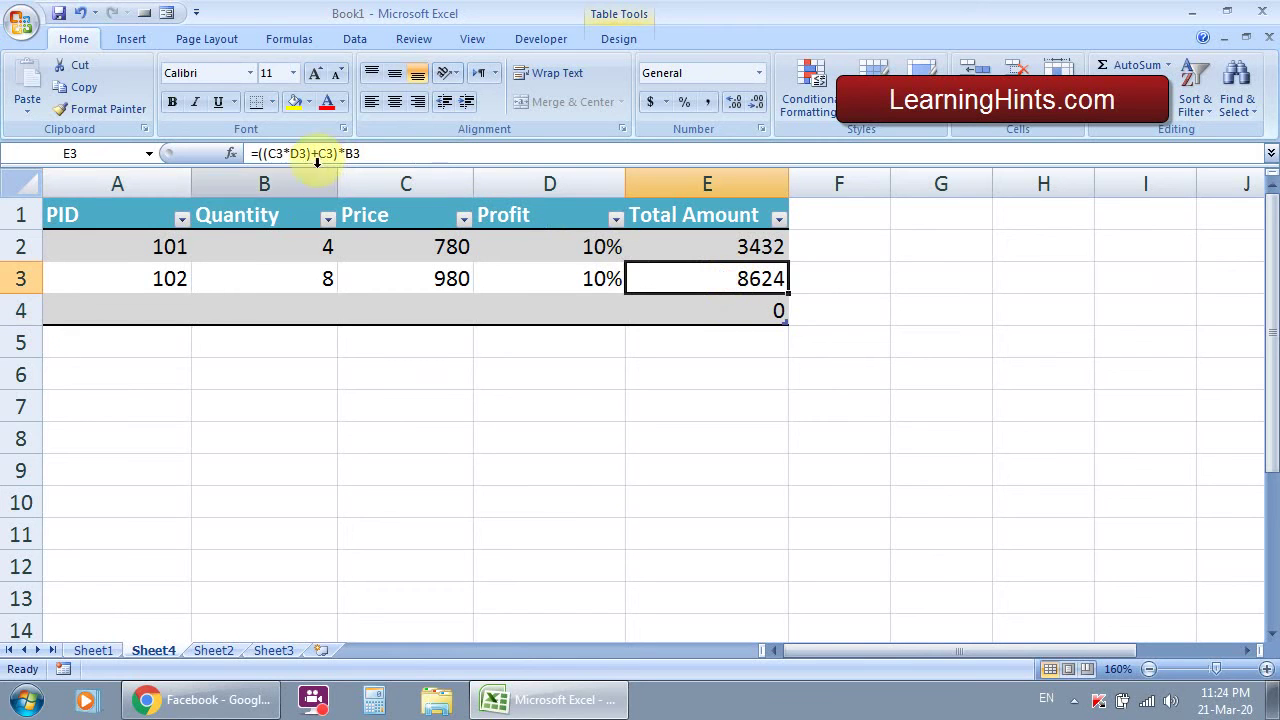
{"action": "left_click", "coordinate": [683, 243]}
{"action": "left_click", "coordinate": [679, 288]}
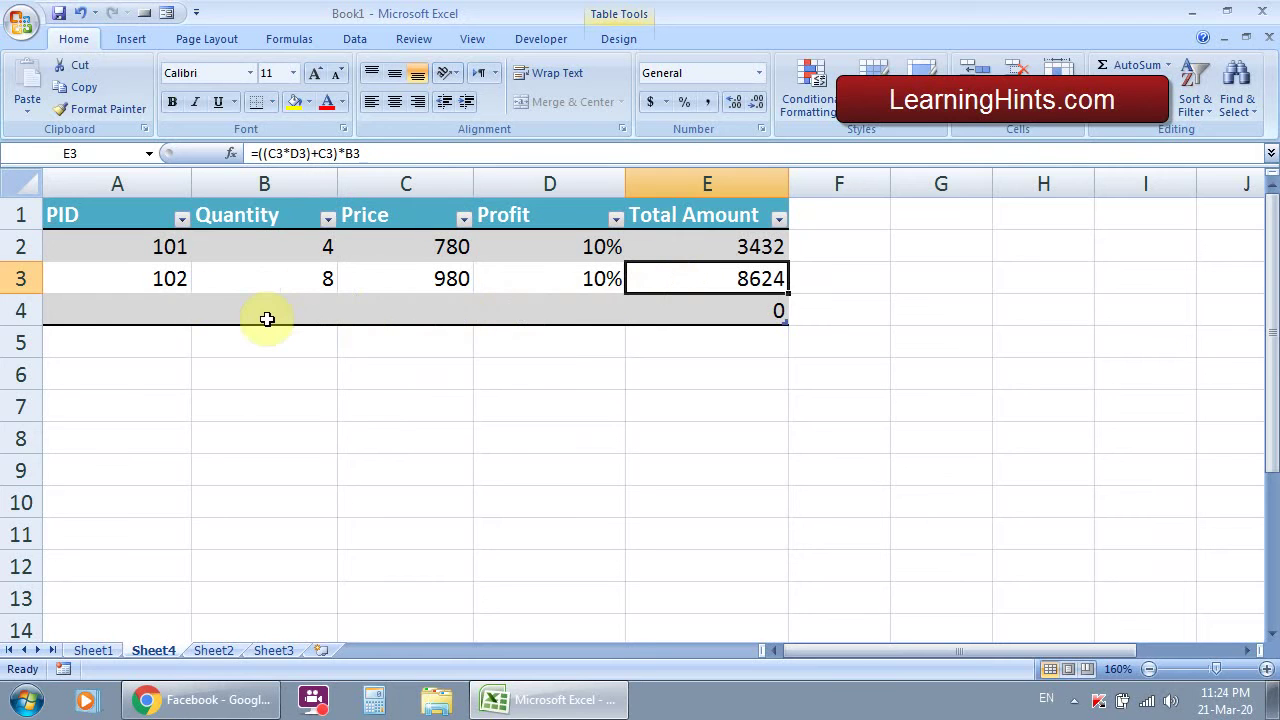
Fill row 4 of the Sheet4 table with PID 103, Quantity 10, Price 452 and Profit 20%.
{"action": "left_click", "coordinate": [146, 318]}
{"action": "type", "text": "103"}
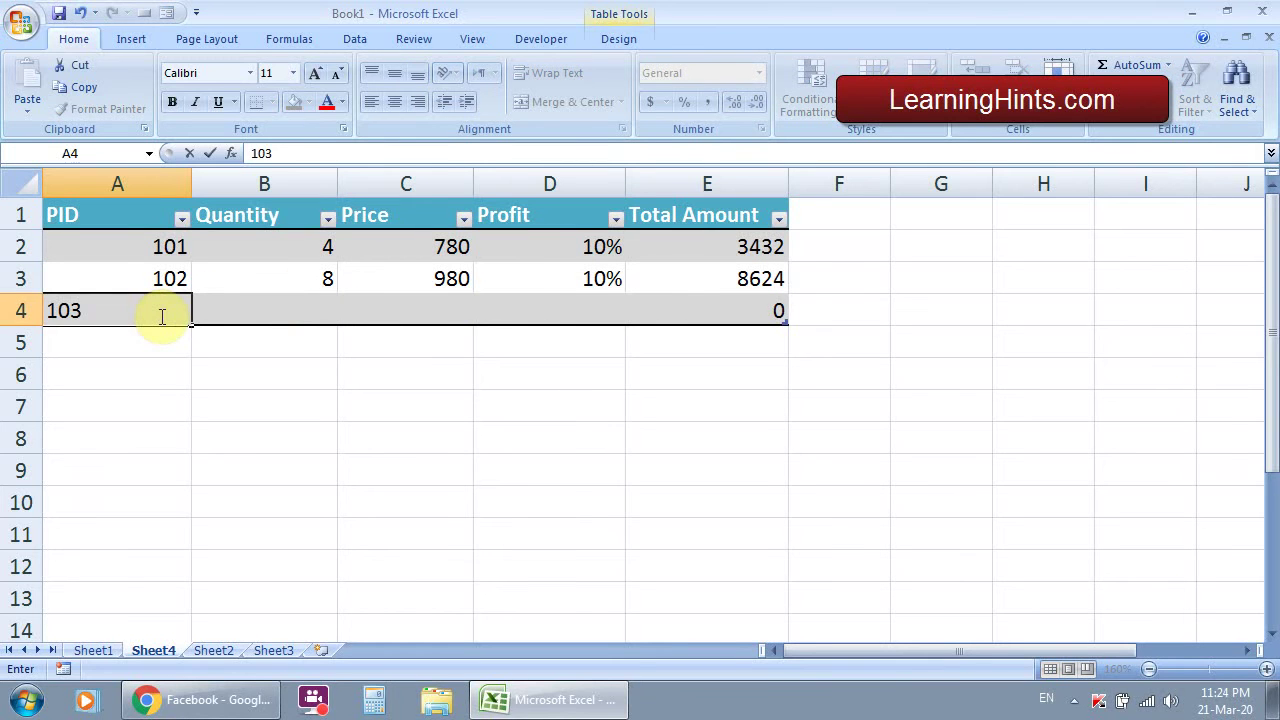
{"action": "key", "text": "Tab"}
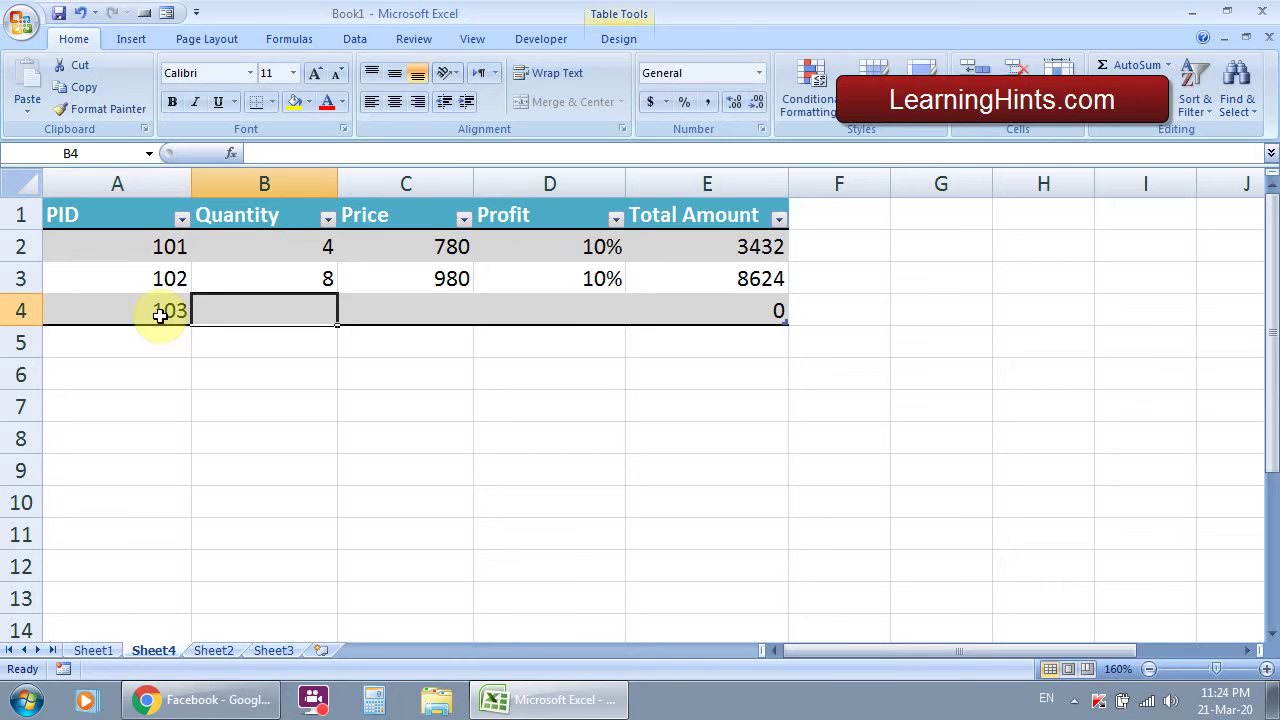
{"action": "type", "text": "10"}
{"action": "key", "text": "Tab"}
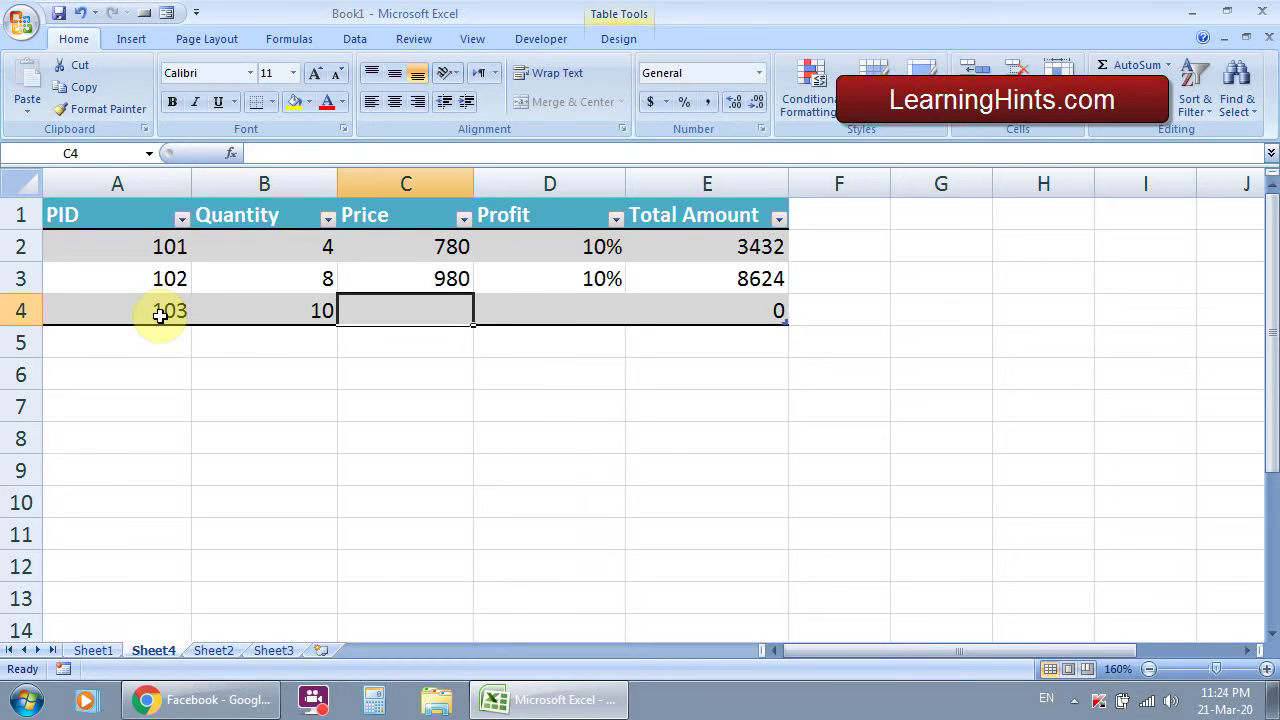
{"action": "type", "text": "452"}
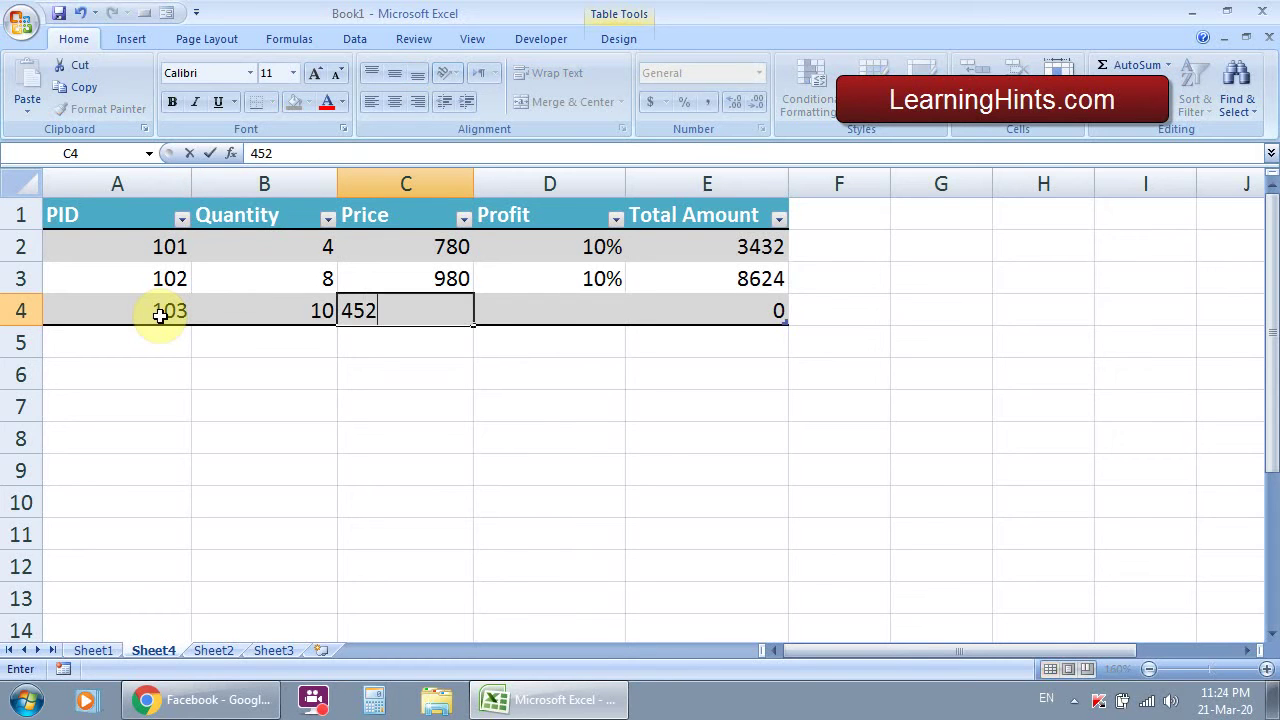
{"action": "key", "text": "Tab"}
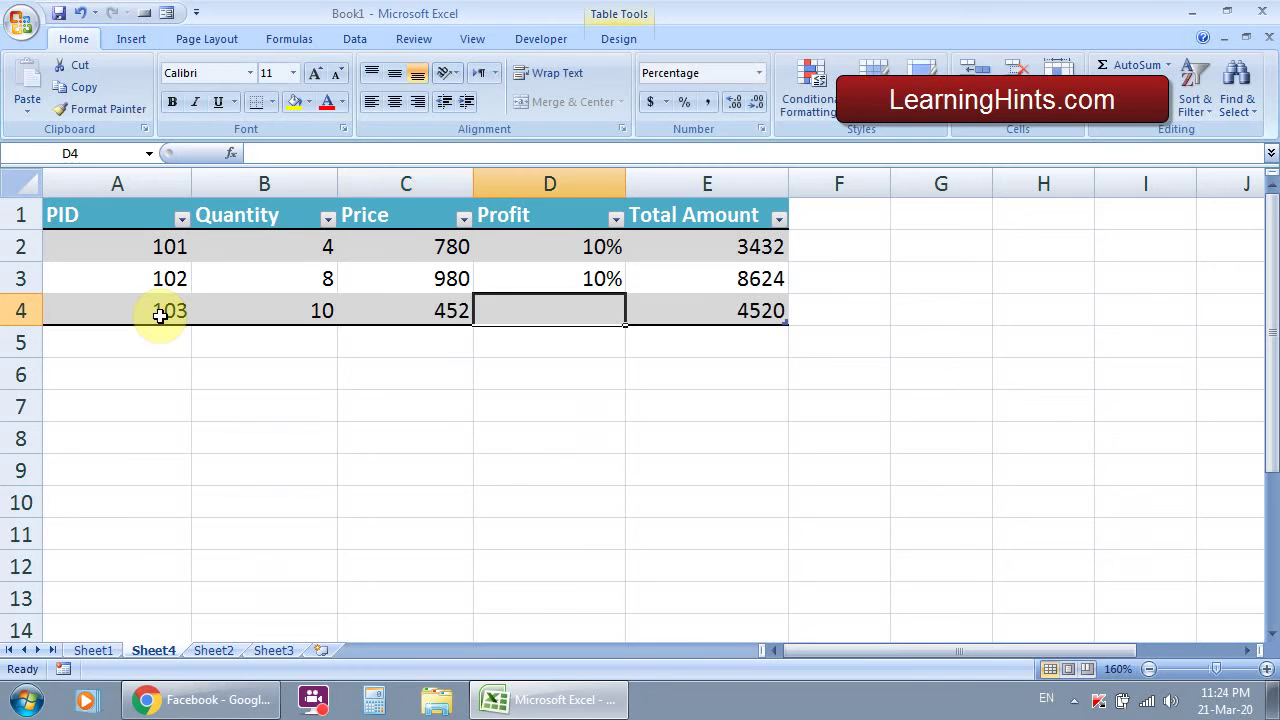
{"action": "type", "text": "20"}
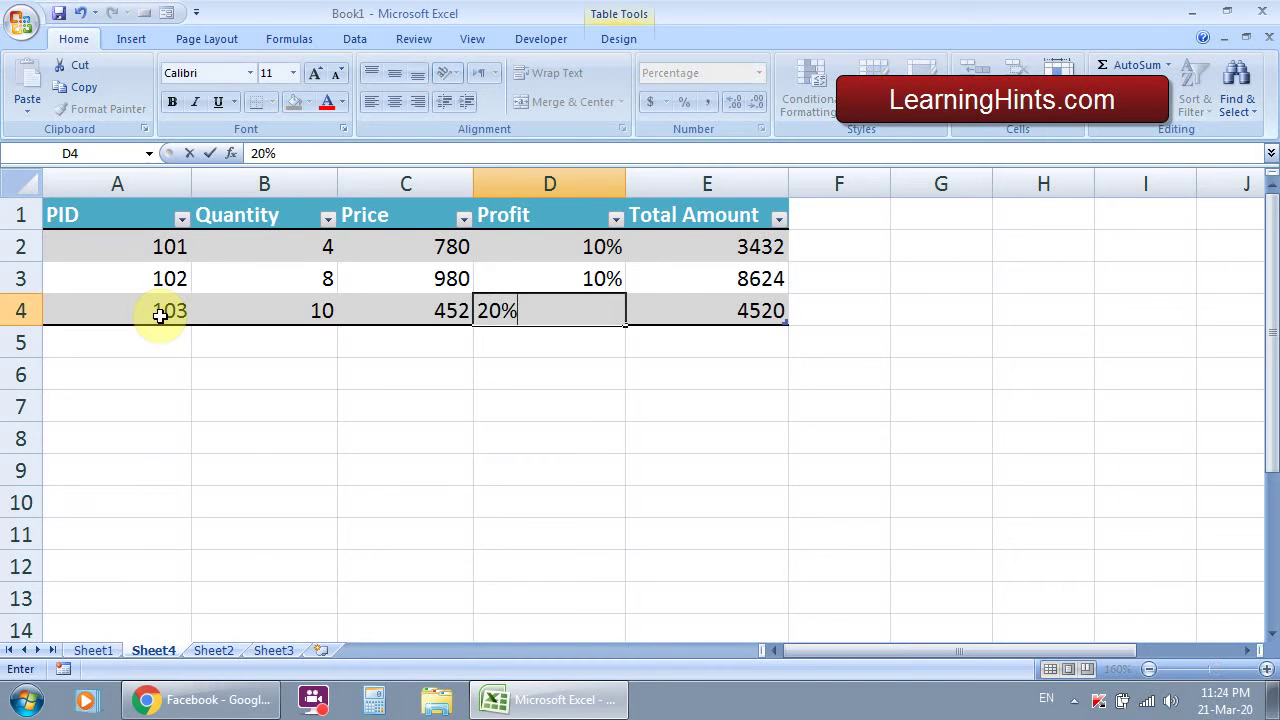
{"action": "key", "text": "Return"}
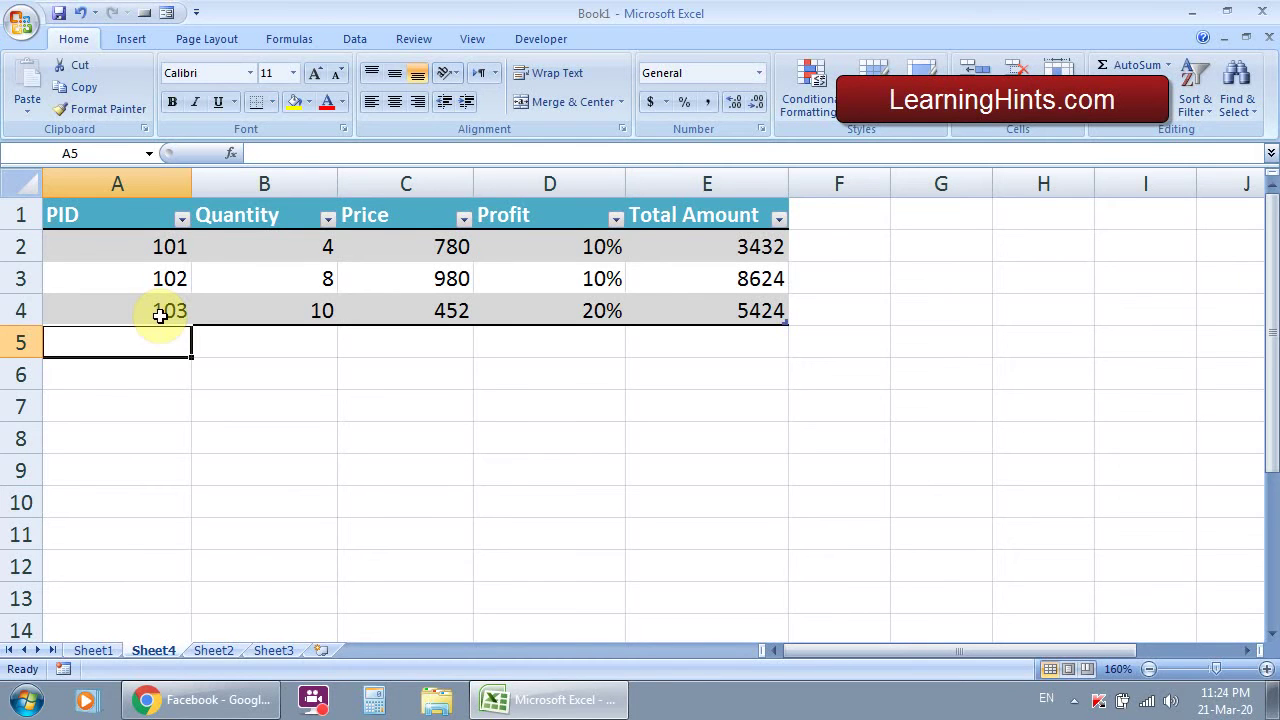
Append a blank row to the Sheet4 table below the PID 103 record.
{"action": "key", "text": "Up"}
{"action": "key", "text": "Right"}
{"action": "key", "text": "Right"}
{"action": "key", "text": "Right"}
{"action": "key", "text": "Right"}
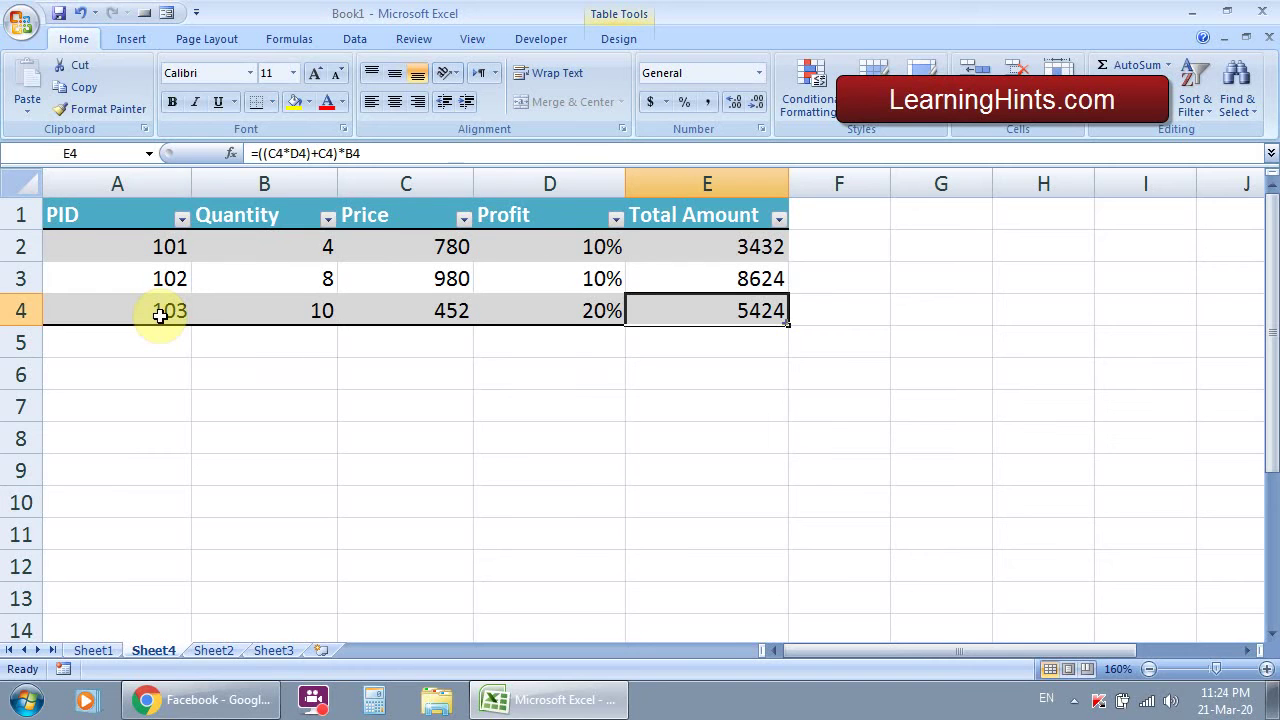
{"action": "key", "text": "Tab"}
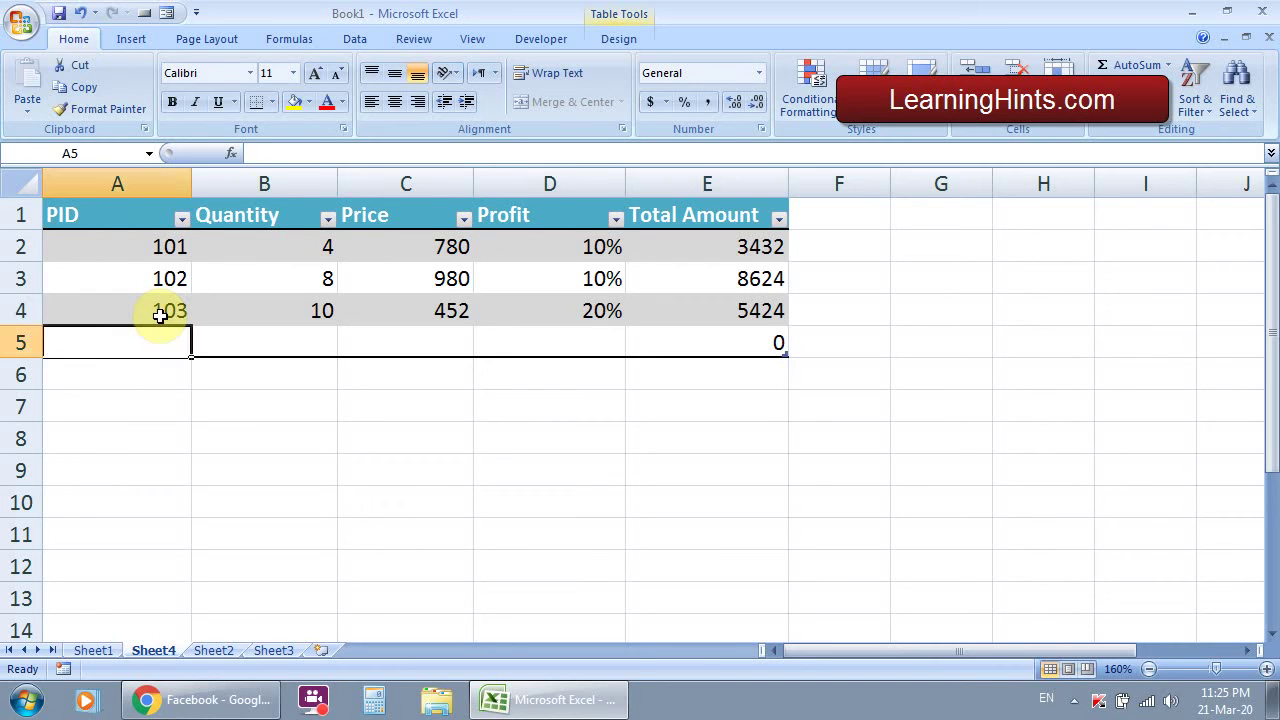
Look at the plain range on Sheet1, return to Sheet4 and undo the blank row added to its table.
{"action": "left_click", "coordinate": [90, 651]}
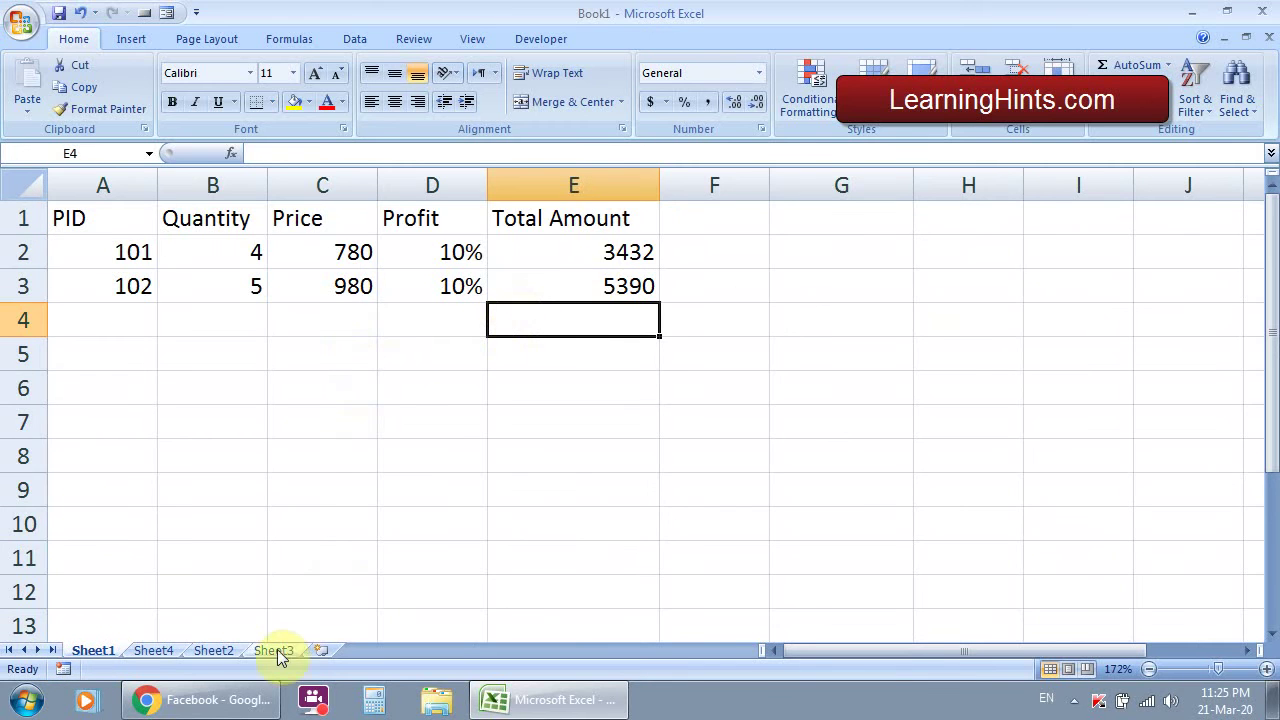
{"action": "left_click", "coordinate": [166, 651]}
{"action": "left_click", "coordinate": [248, 344]}
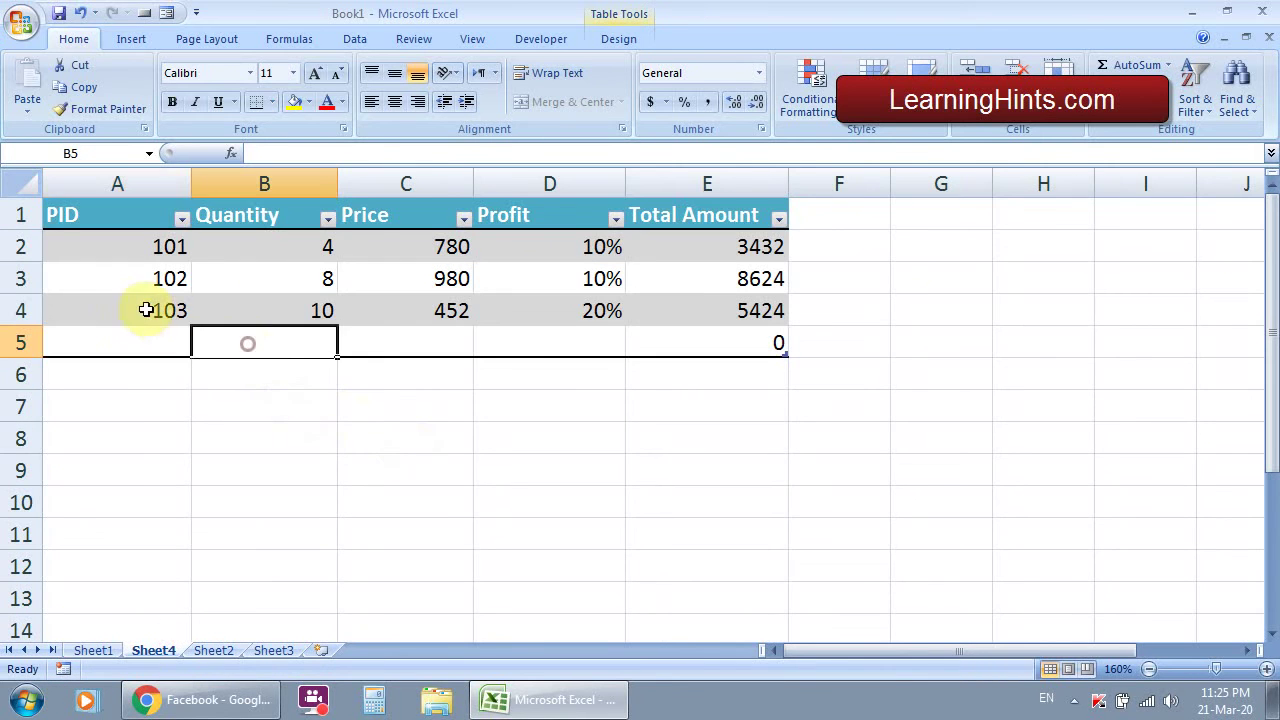
{"action": "left_click", "coordinate": [150, 311]}
{"action": "key", "text": "ctrl+z"}
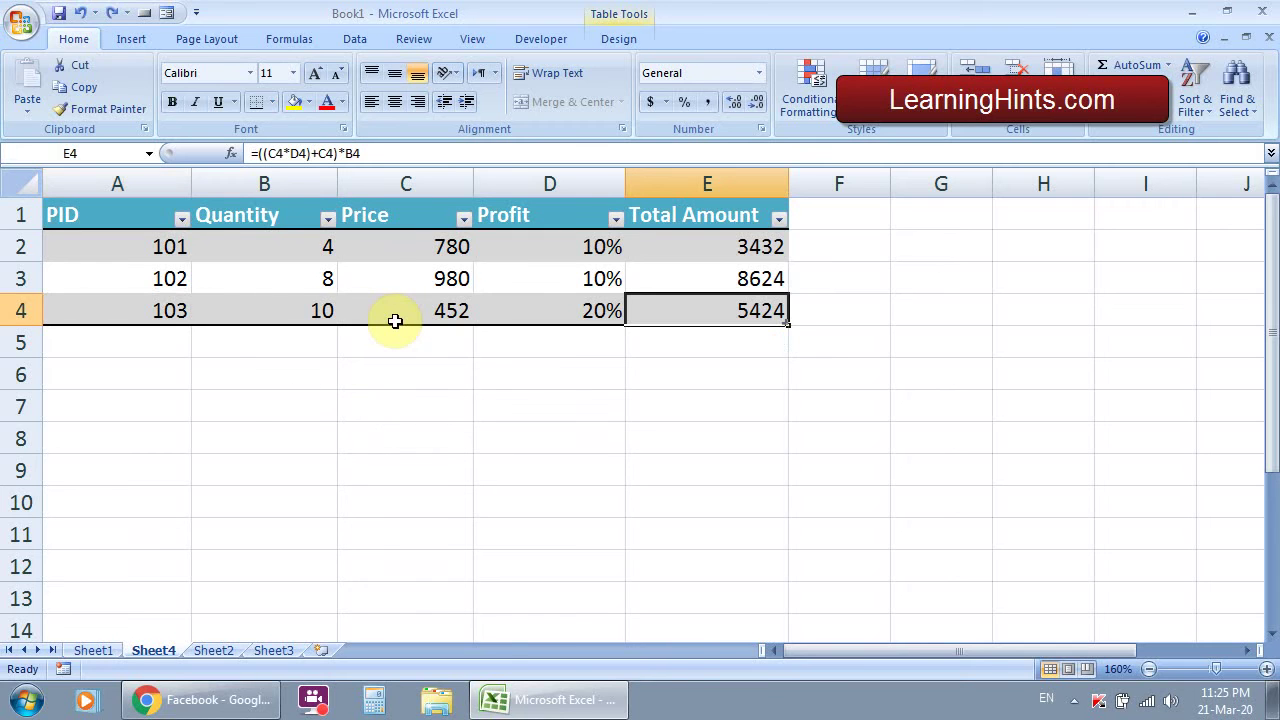
Open the data entry form for the Sheet4 table from the PID header cell and close it again.
{"action": "left_click", "coordinate": [133, 216]}
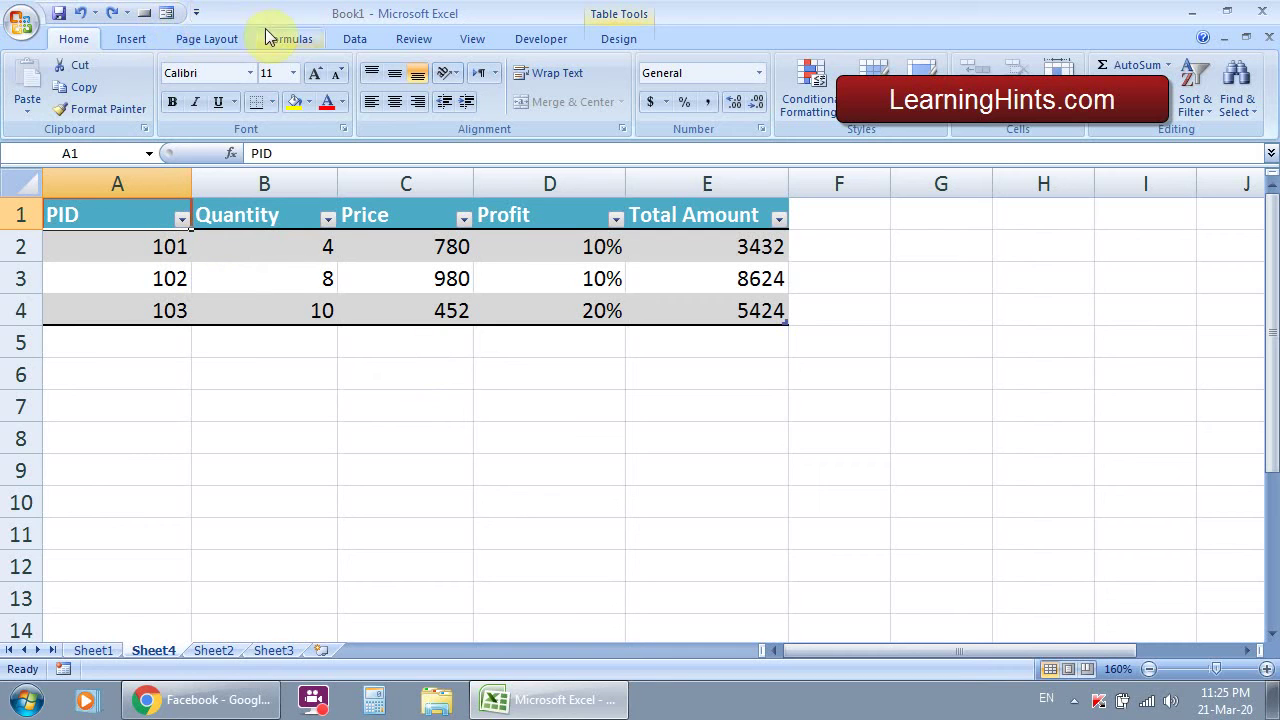
{"action": "left_click", "coordinate": [168, 14]}
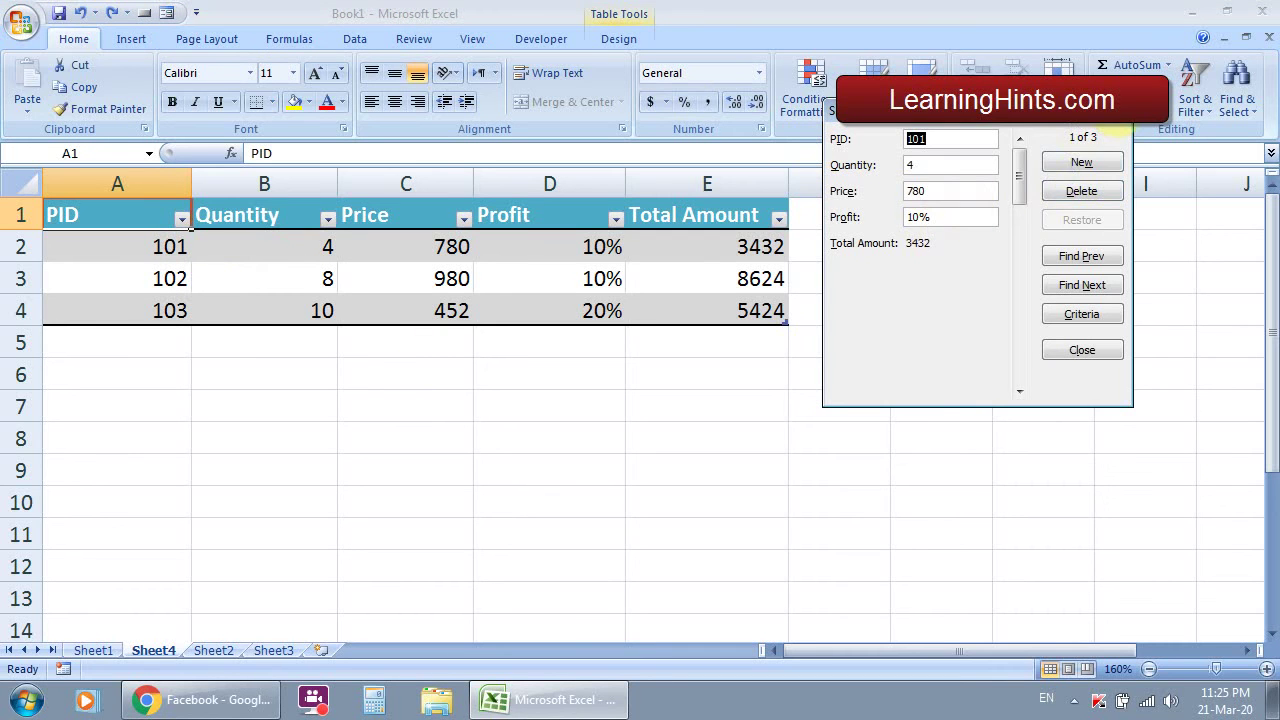
{"action": "left_click", "coordinate": [1114, 108]}
Examine the Commands Not in the Ribbon list and the Form entry in the Quick Access Toolbar customization, and cancel the dialog.
{"action": "left_click", "coordinate": [198, 16]}
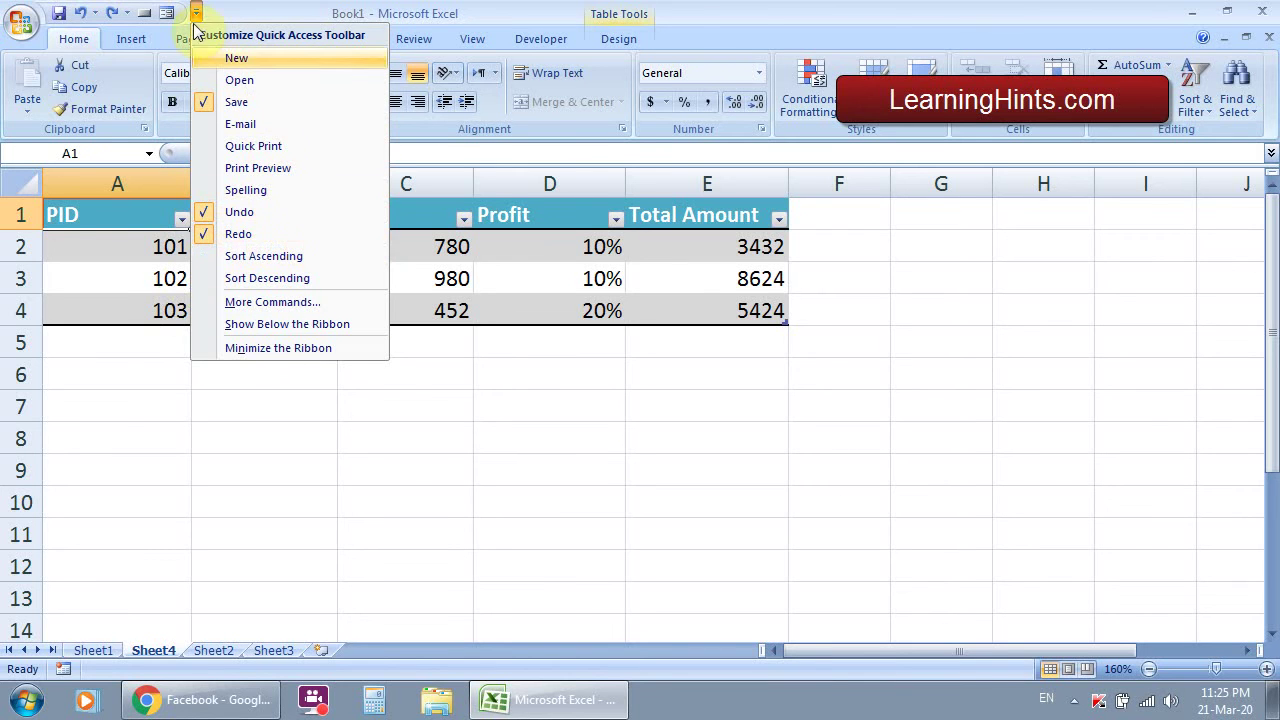
{"action": "left_click", "coordinate": [234, 8]}
{"action": "right_click", "coordinate": [234, 8]}
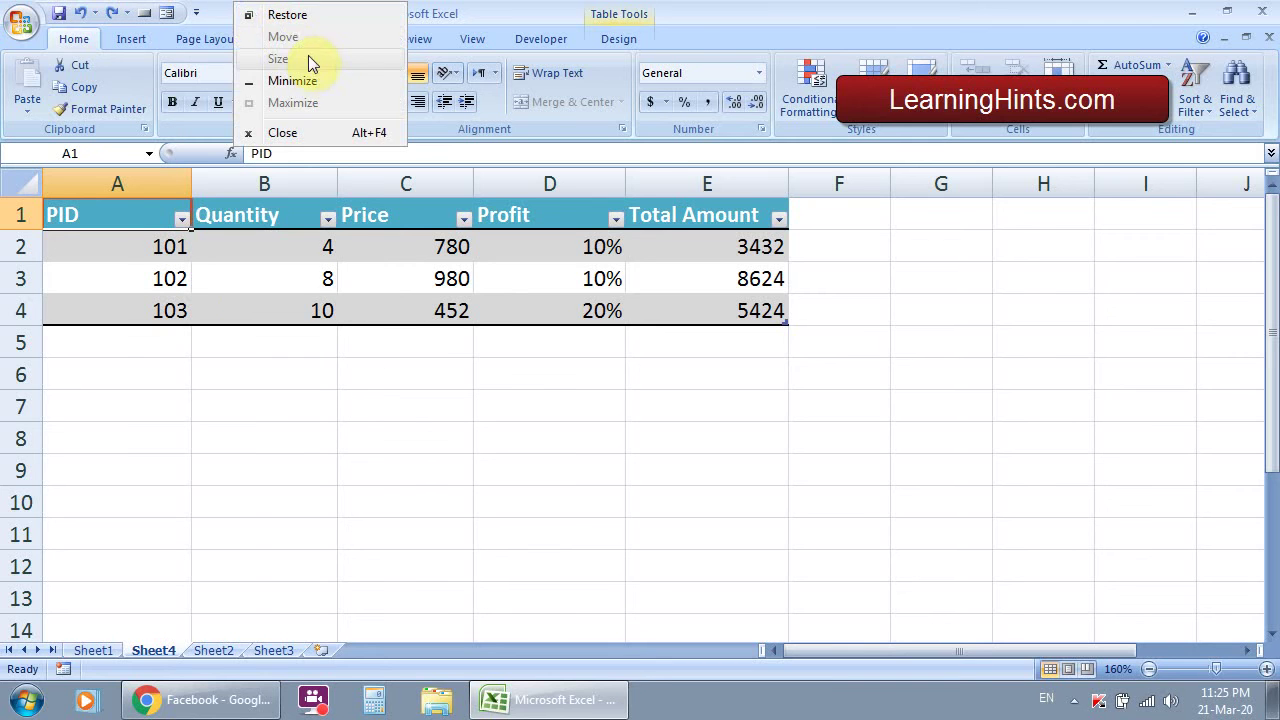
{"action": "right_click", "coordinate": [736, 40]}
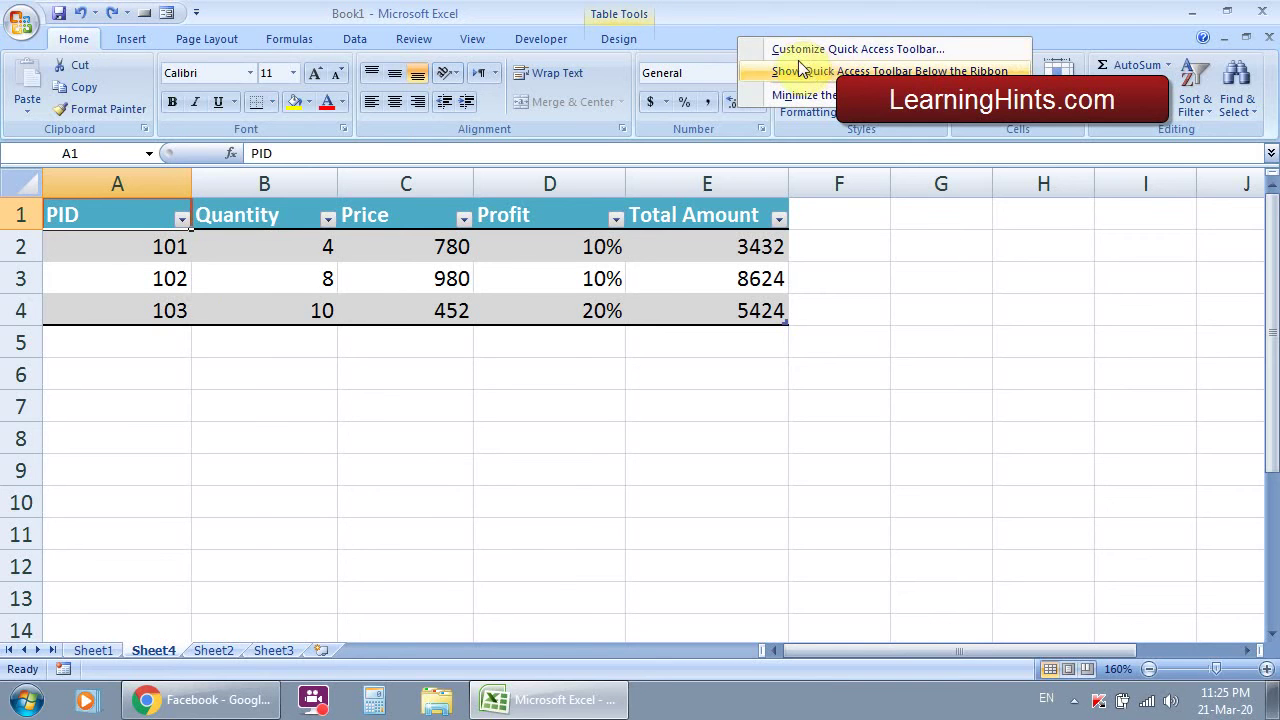
{"action": "left_click", "coordinate": [794, 48]}
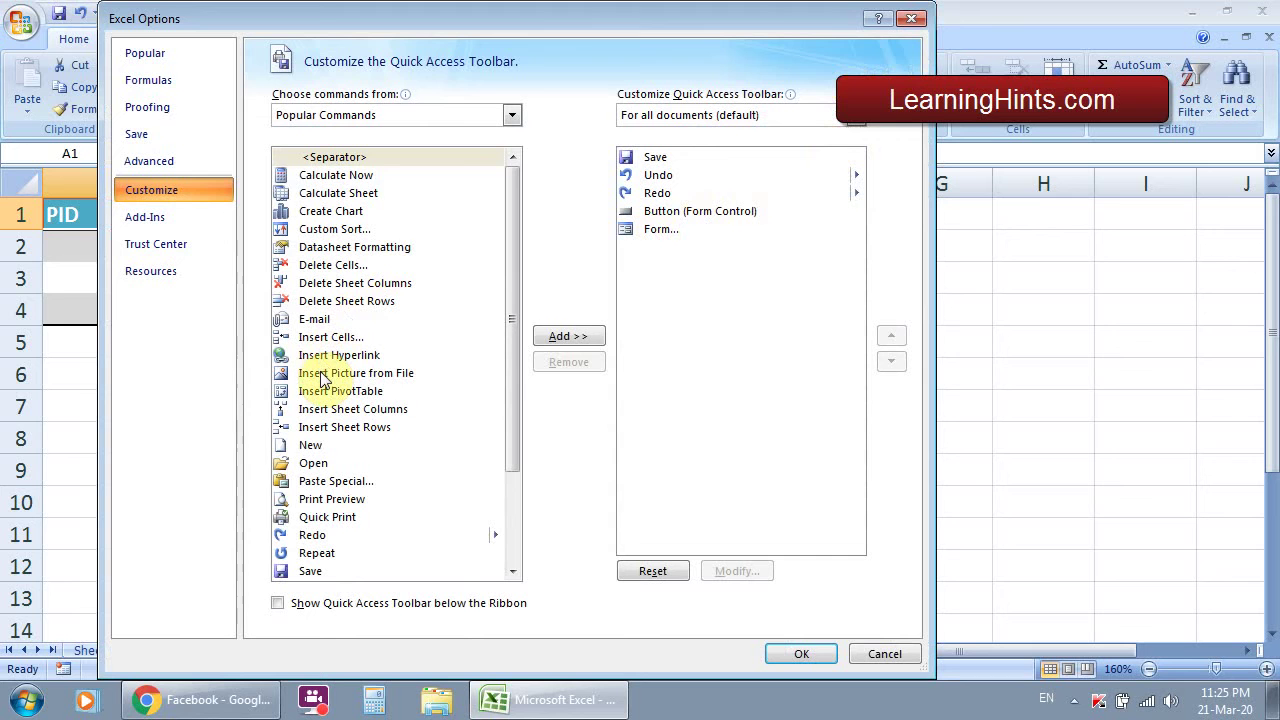
{"action": "left_click", "coordinate": [461, 116]}
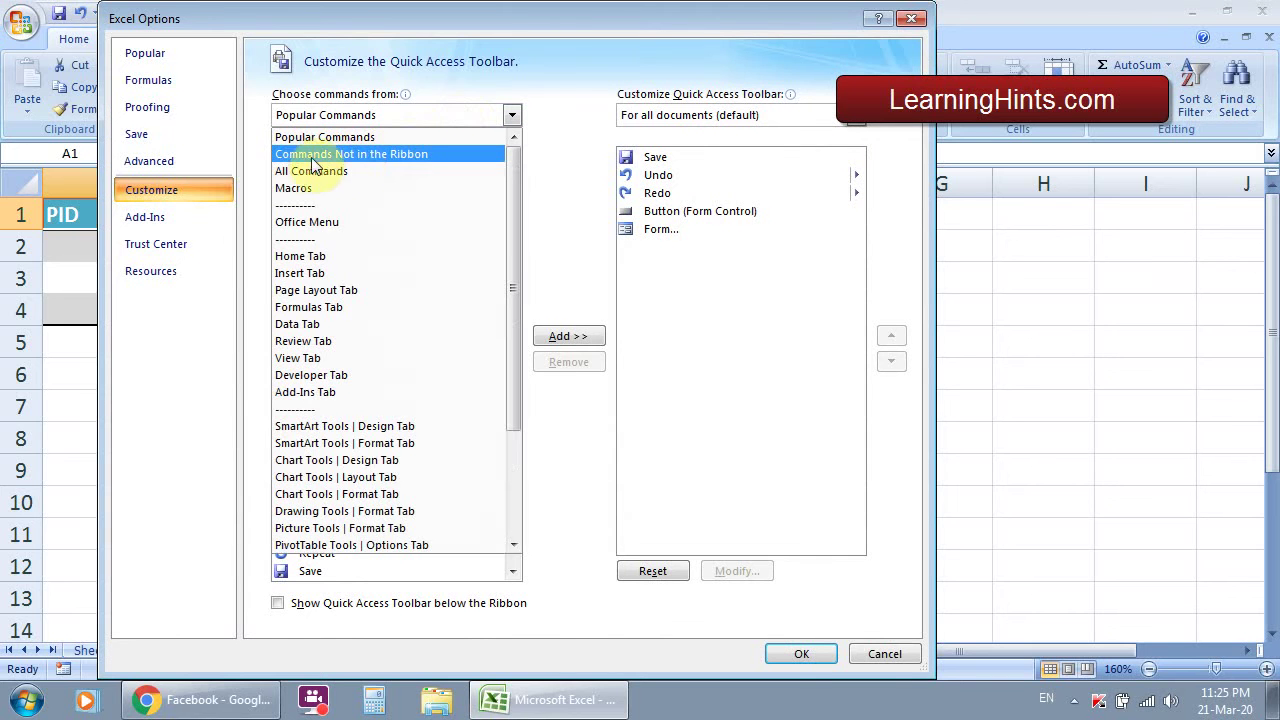
{"action": "left_click", "coordinate": [379, 156]}
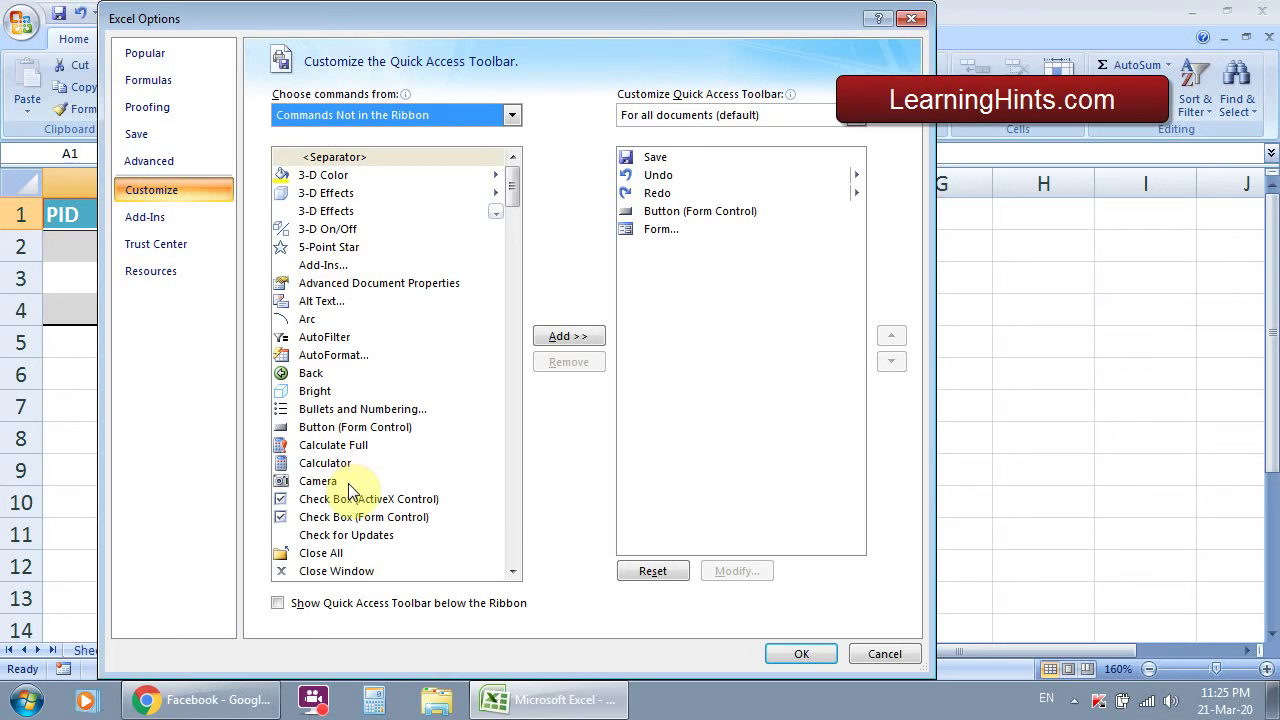
{"action": "left_click", "coordinate": [657, 231]}
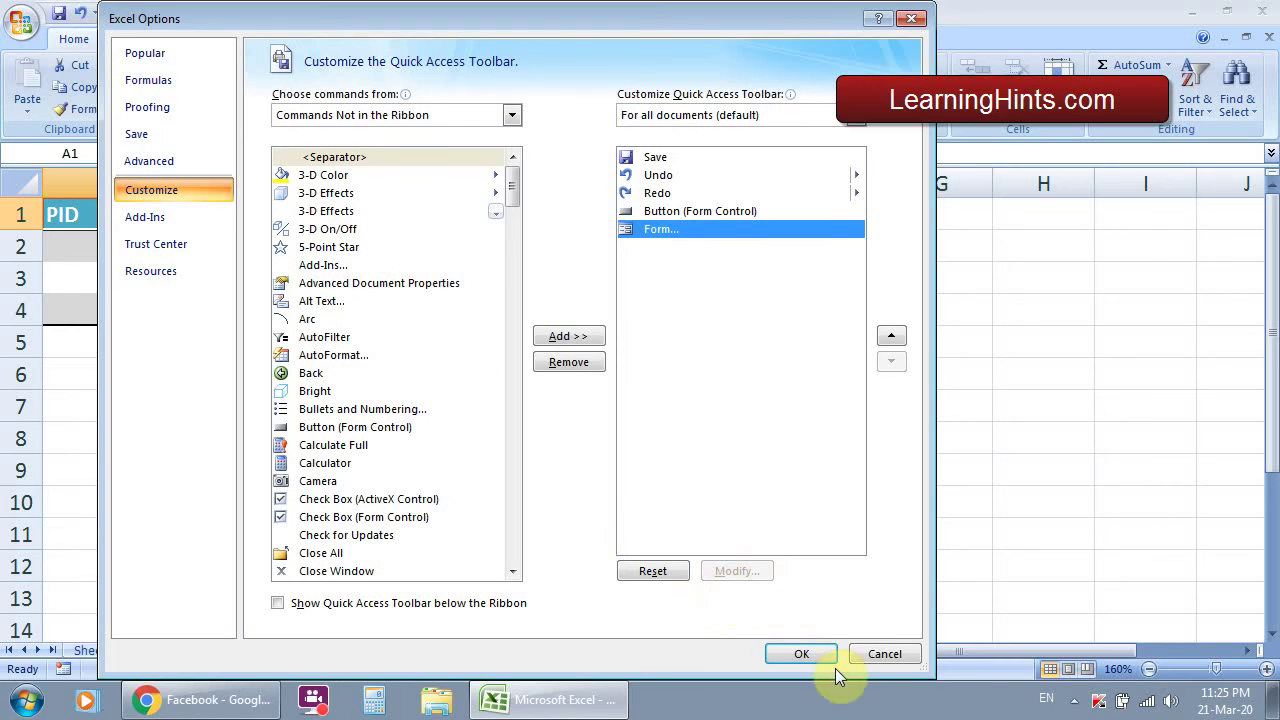
{"action": "left_click", "coordinate": [873, 653]}
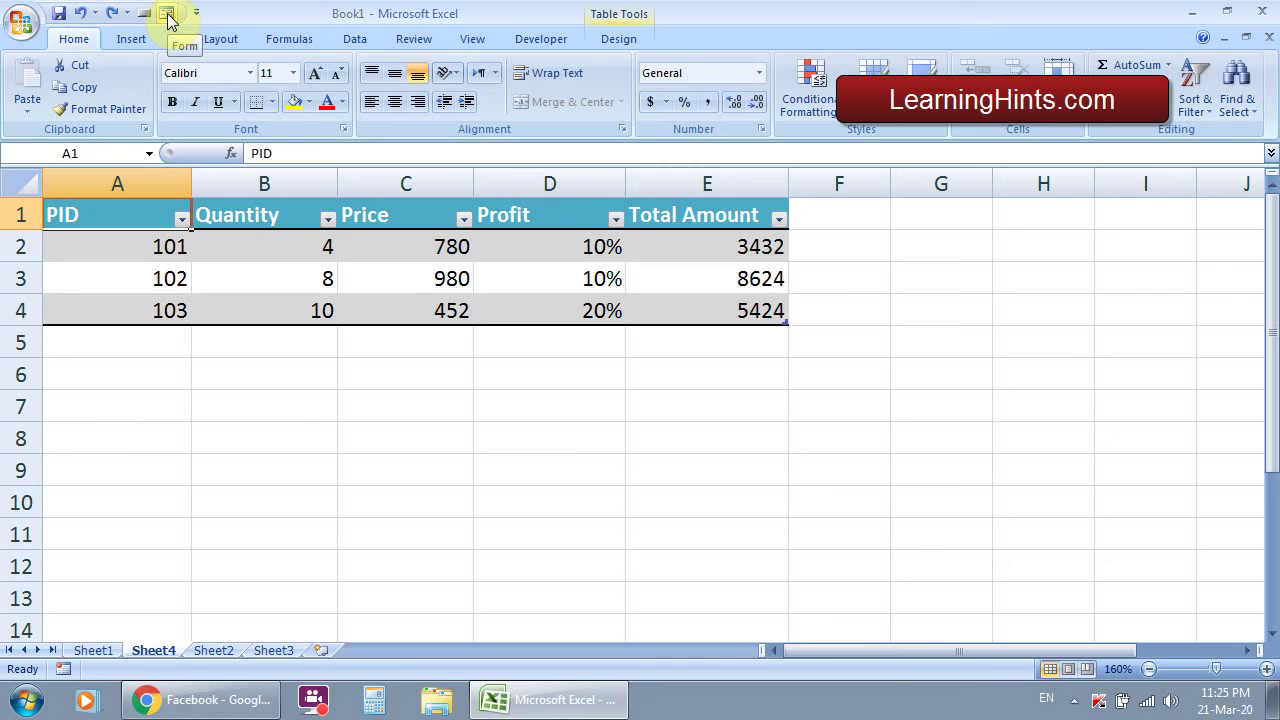
Add a record to the Sheet4 table through the data entry form with PID 104, Quantity 2, Price 2578 and Profit 8%.
{"action": "left_click", "coordinate": [194, 383]}
{"action": "left_click", "coordinate": [130, 214]}
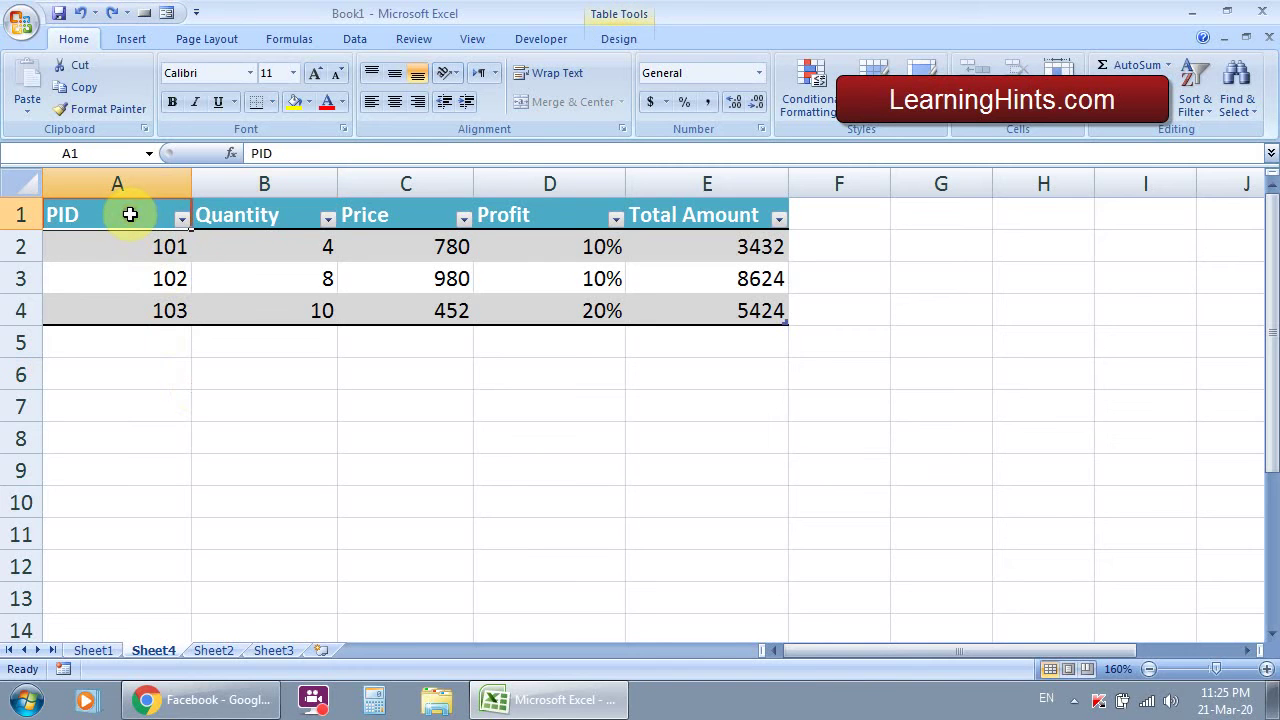
{"action": "left_click", "coordinate": [165, 12]}
{"action": "left_click_drag", "start_coordinate": [900, 120], "coordinate": [841, 131]}
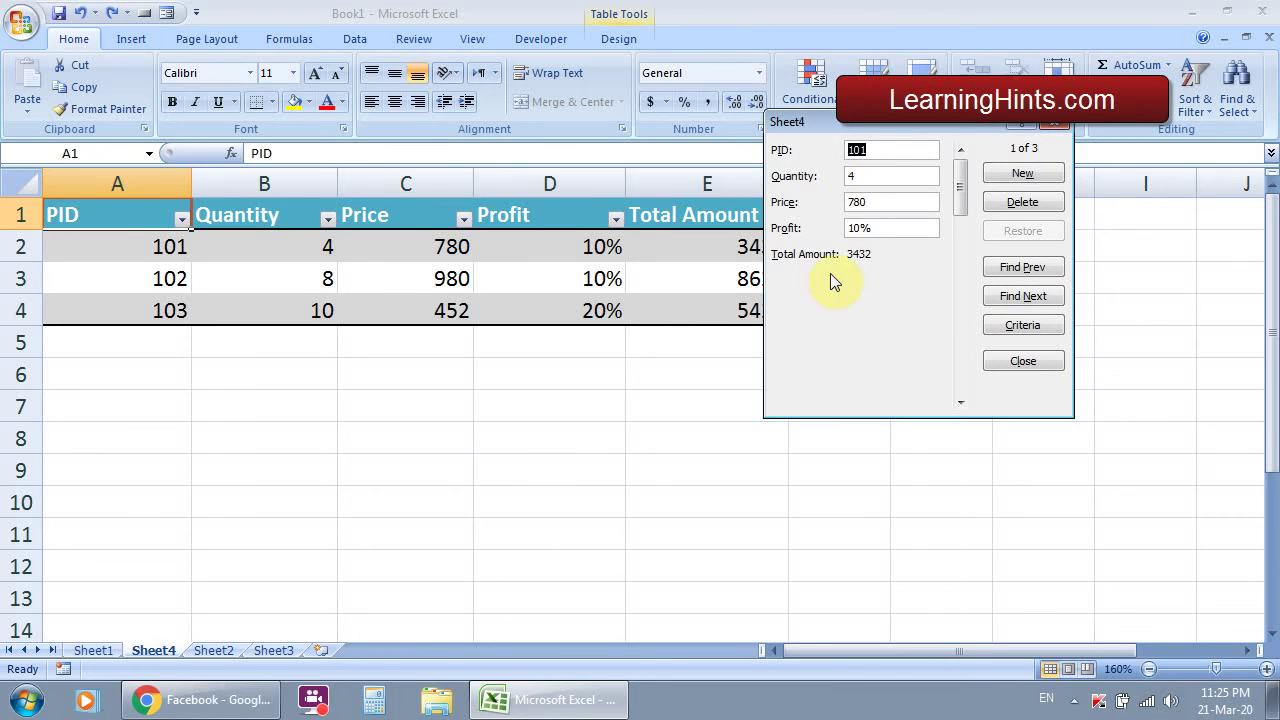
{"action": "left_click_drag", "start_coordinate": [966, 124], "coordinate": [1059, 124]}
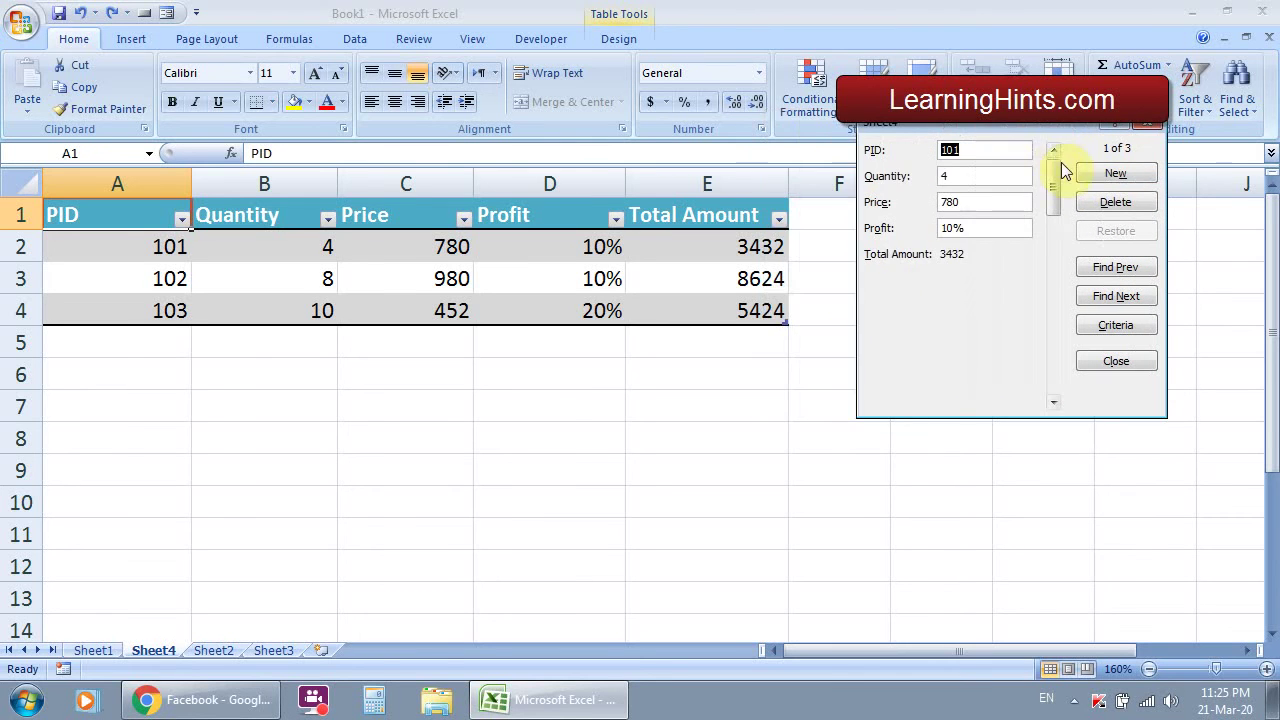
{"action": "left_click", "coordinate": [1103, 176]}
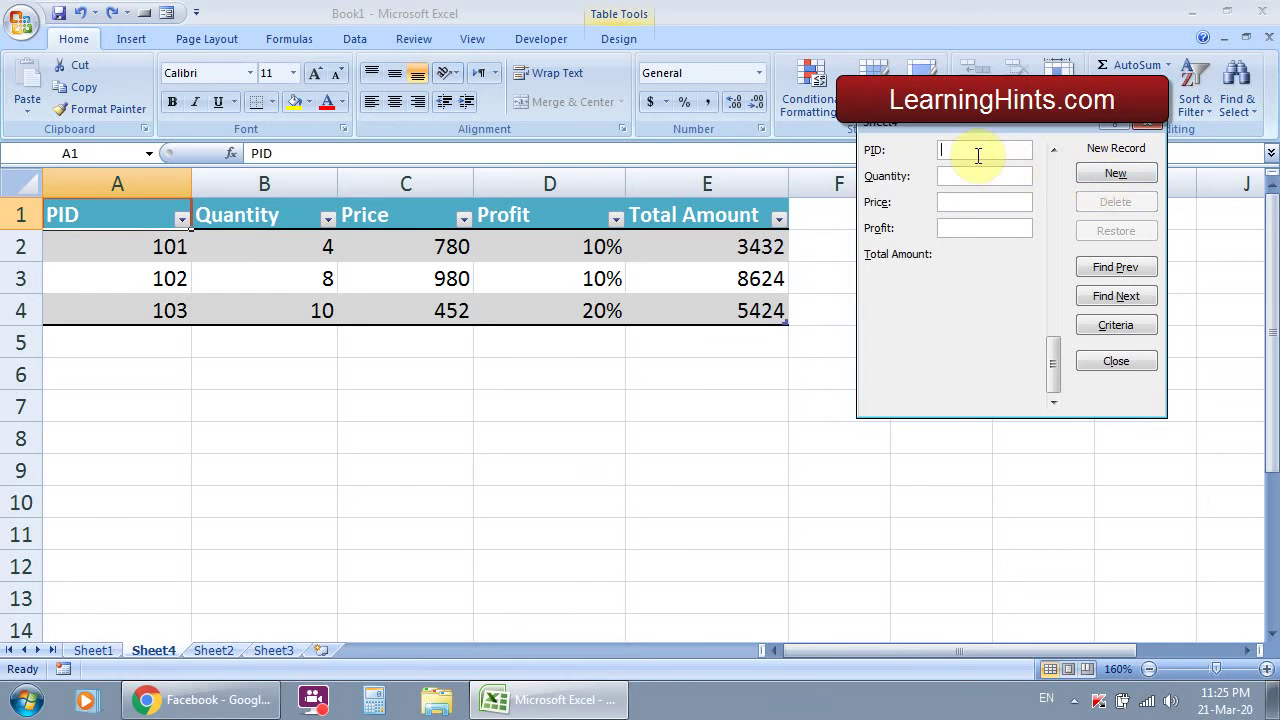
{"action": "type", "text": "104"}
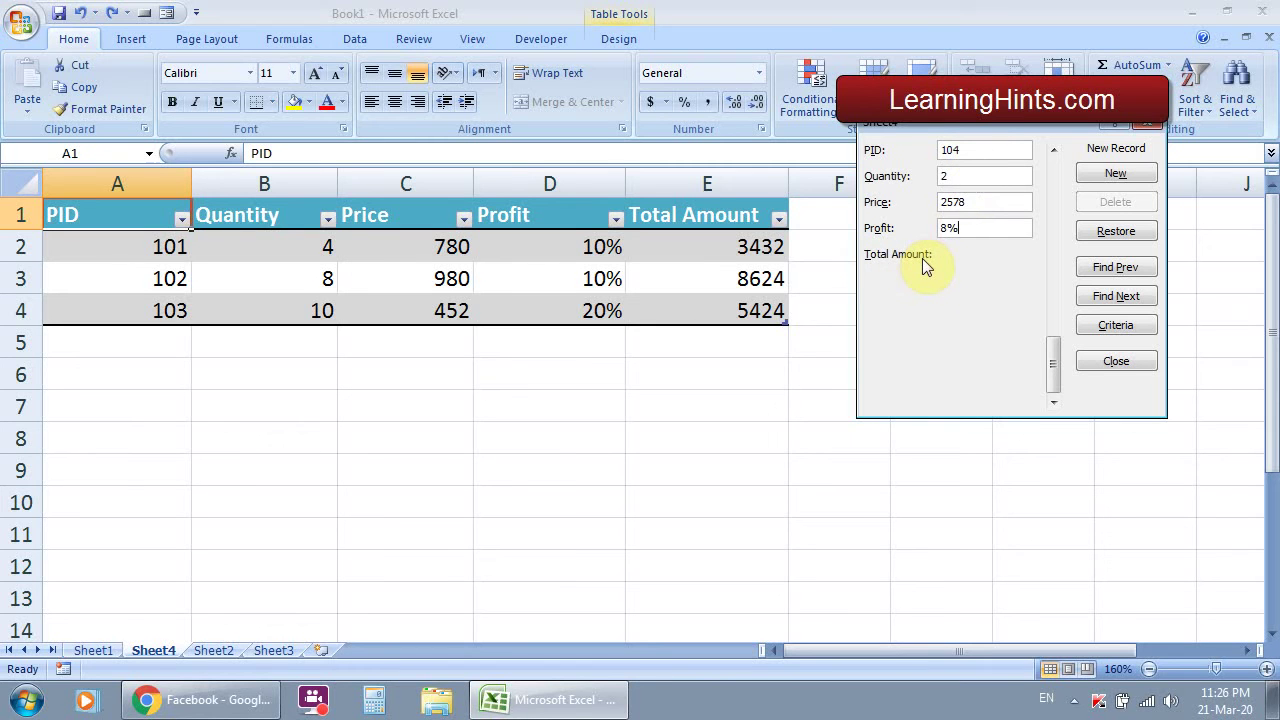
{"action": "key", "text": "Return"}
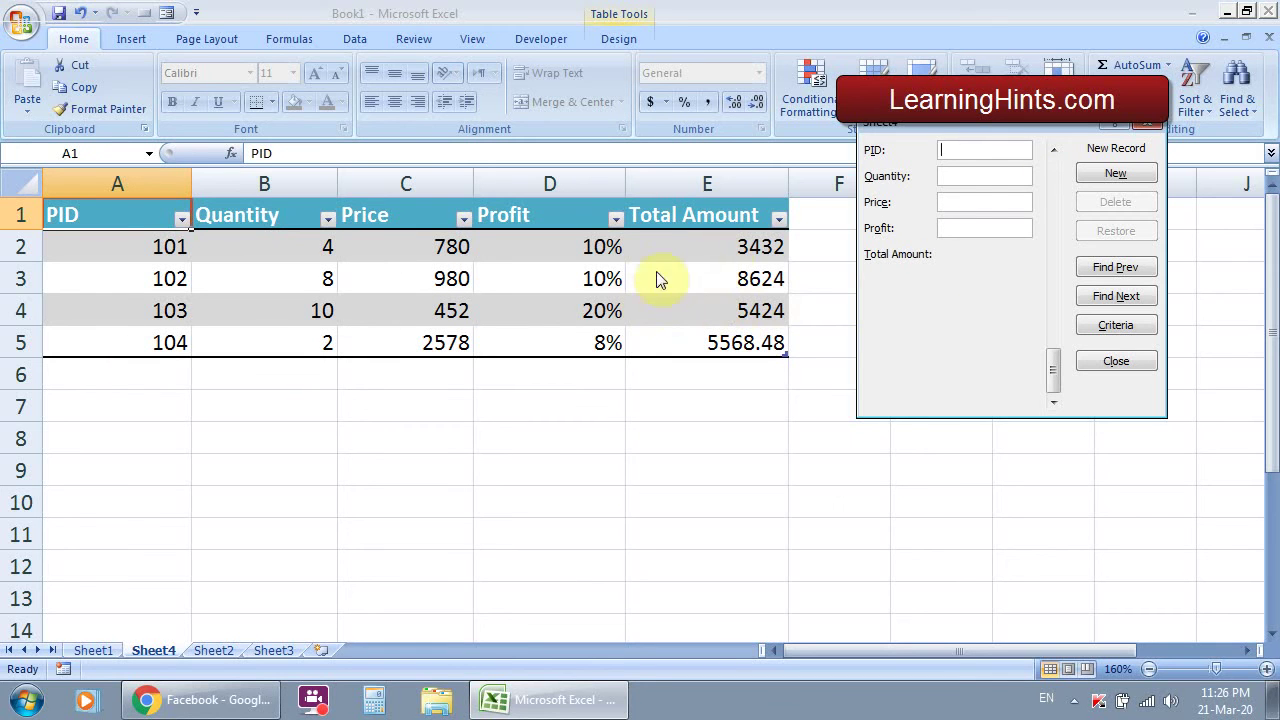
Browse the previous and next records in the data entry form, view its blank search criteria, and close the form.
{"action": "left_click", "coordinate": [1117, 264]}
{"action": "left_click", "coordinate": [1117, 264]}
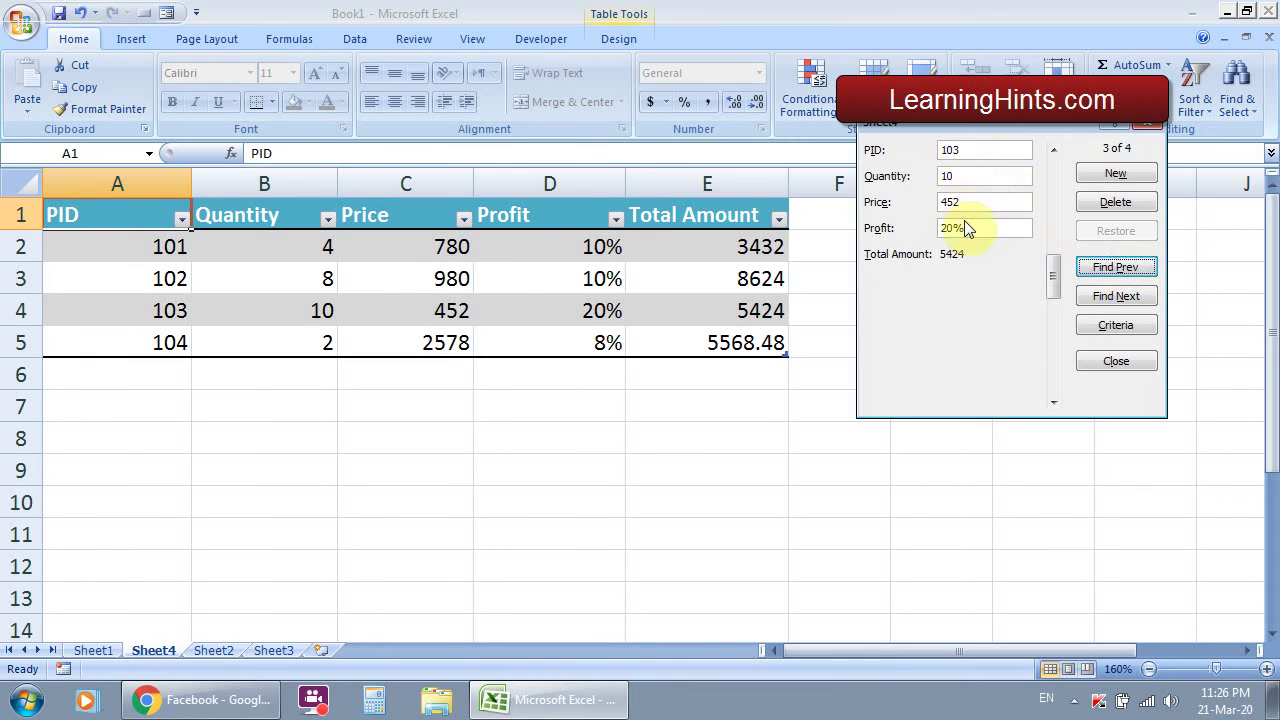
{"action": "left_click", "coordinate": [1115, 298]}
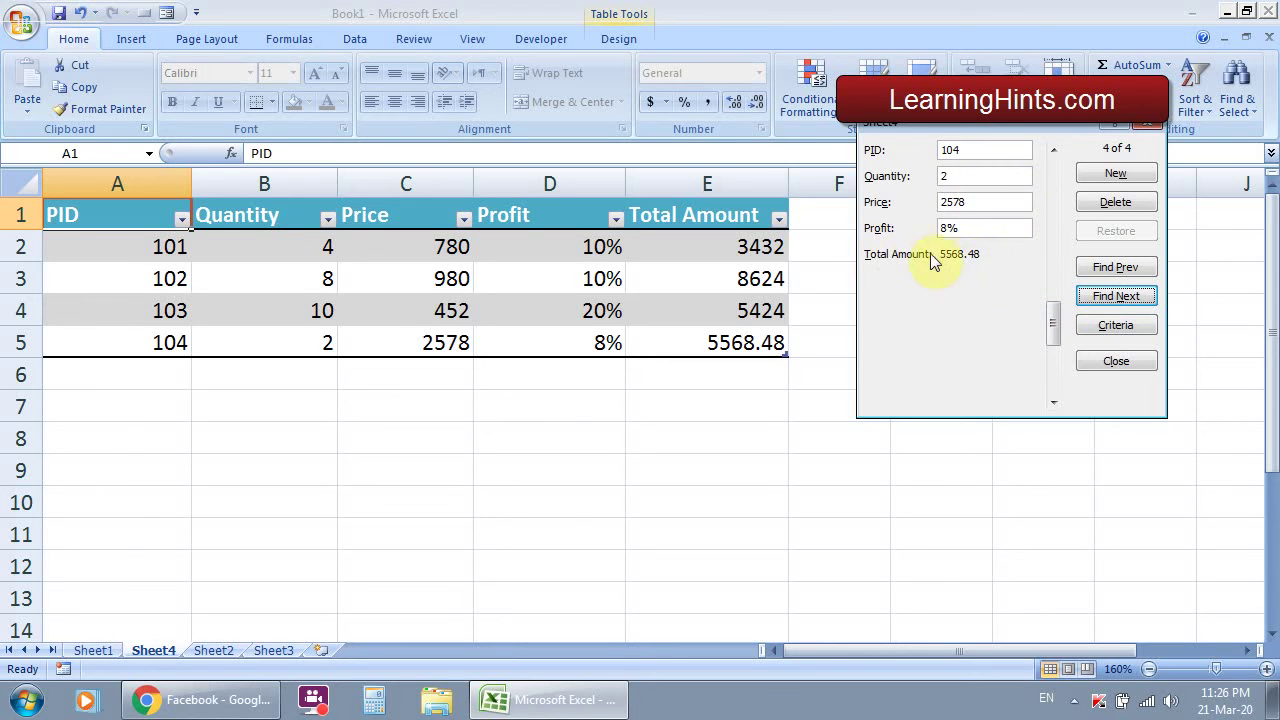
{"action": "left_click", "coordinate": [1108, 330]}
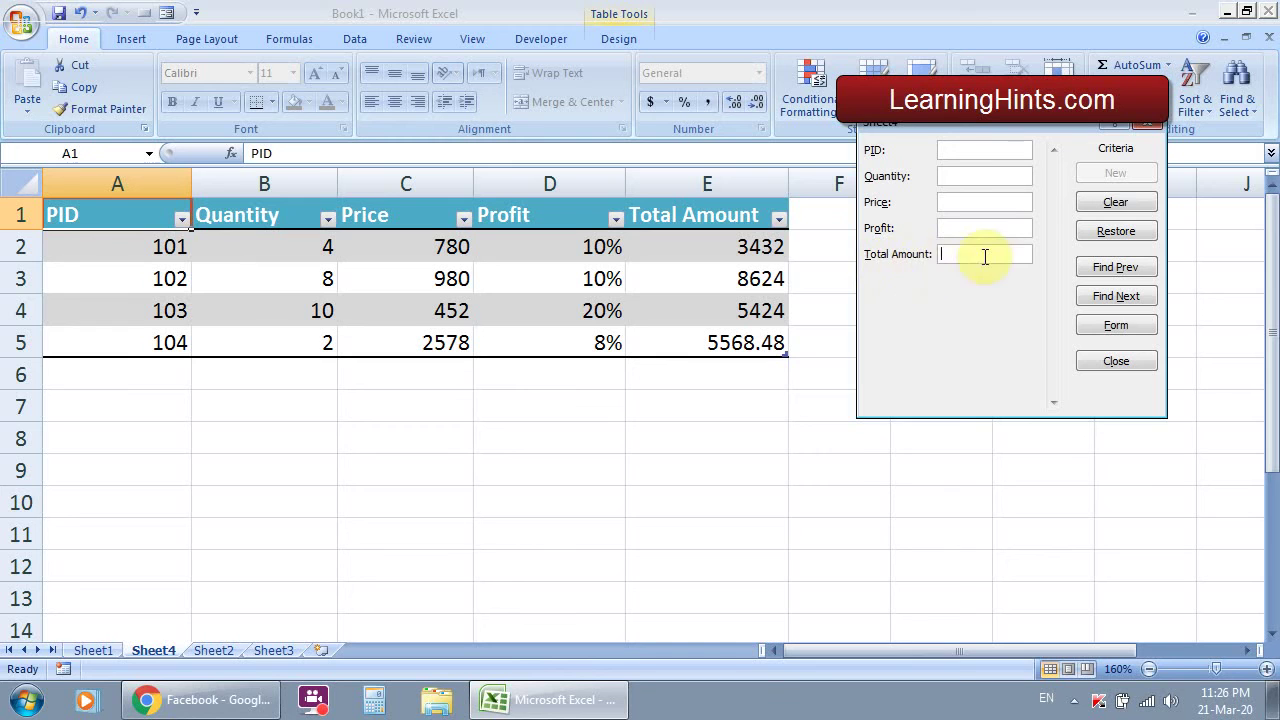
{"action": "left_click", "coordinate": [965, 256]}
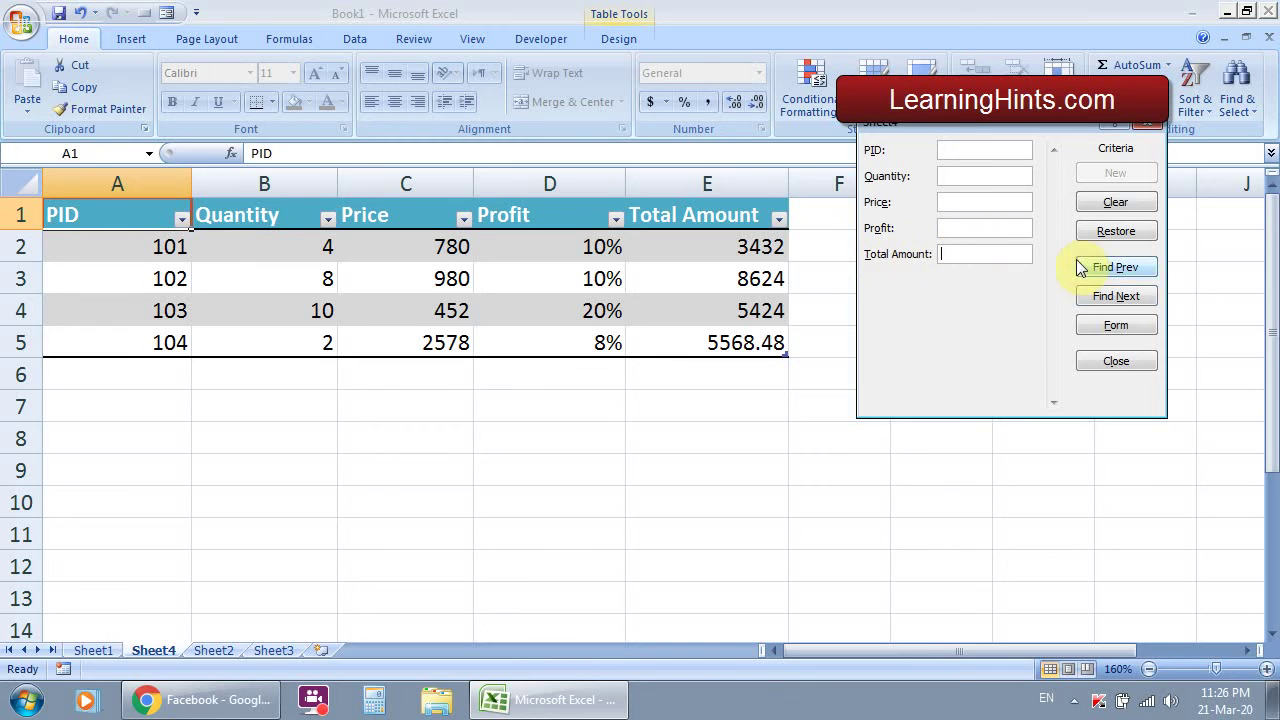
{"action": "left_click", "coordinate": [1108, 358]}
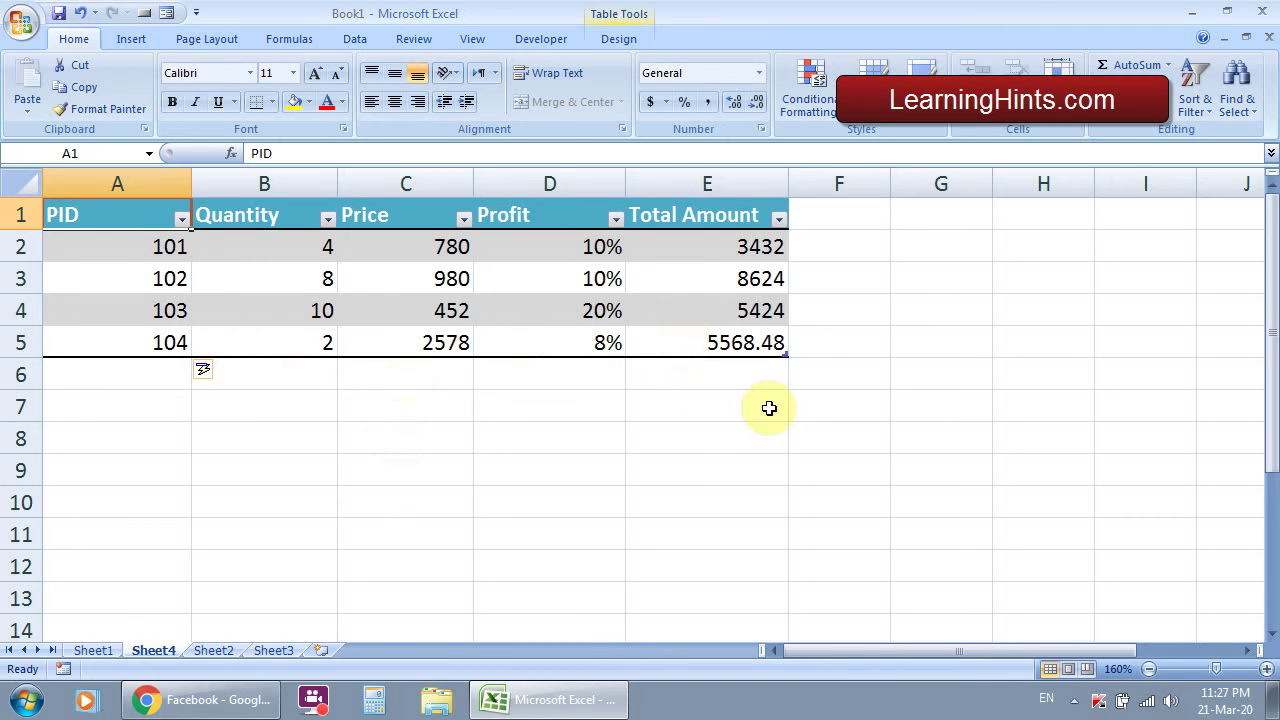
Extend the Sheet4 table by two blank rows down to row 7.
{"action": "left_click_drag", "start_coordinate": [786, 355], "coordinate": [771, 409]}
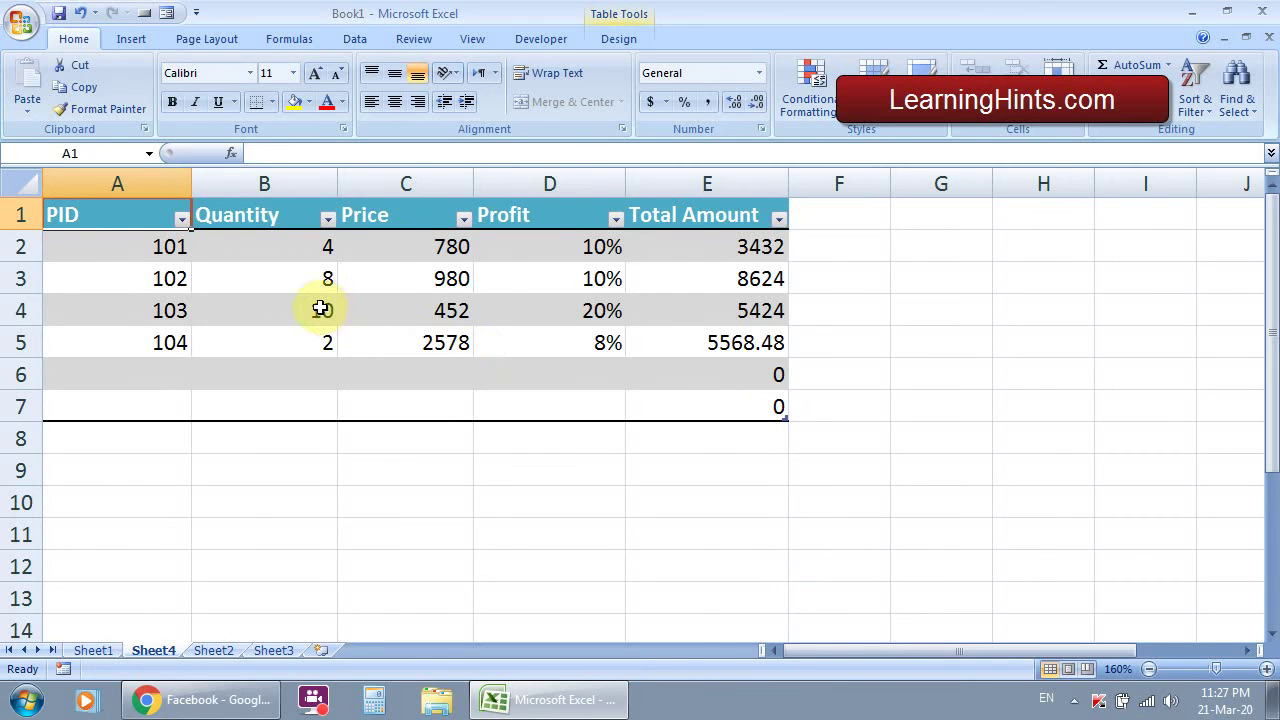
{"action": "left_click", "coordinate": [300, 443]}
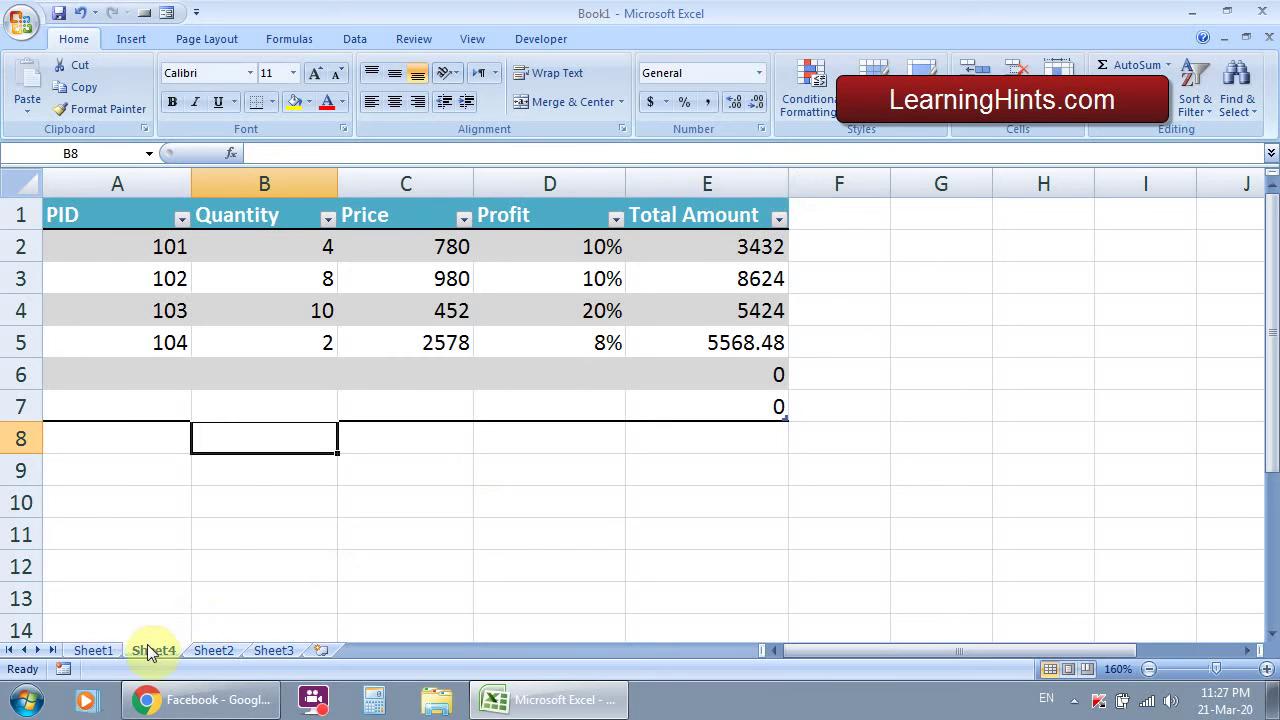
Fill the header cells A1:E1 of the plain range on Sheet1 with yellow.
{"action": "left_click", "coordinate": [96, 650]}
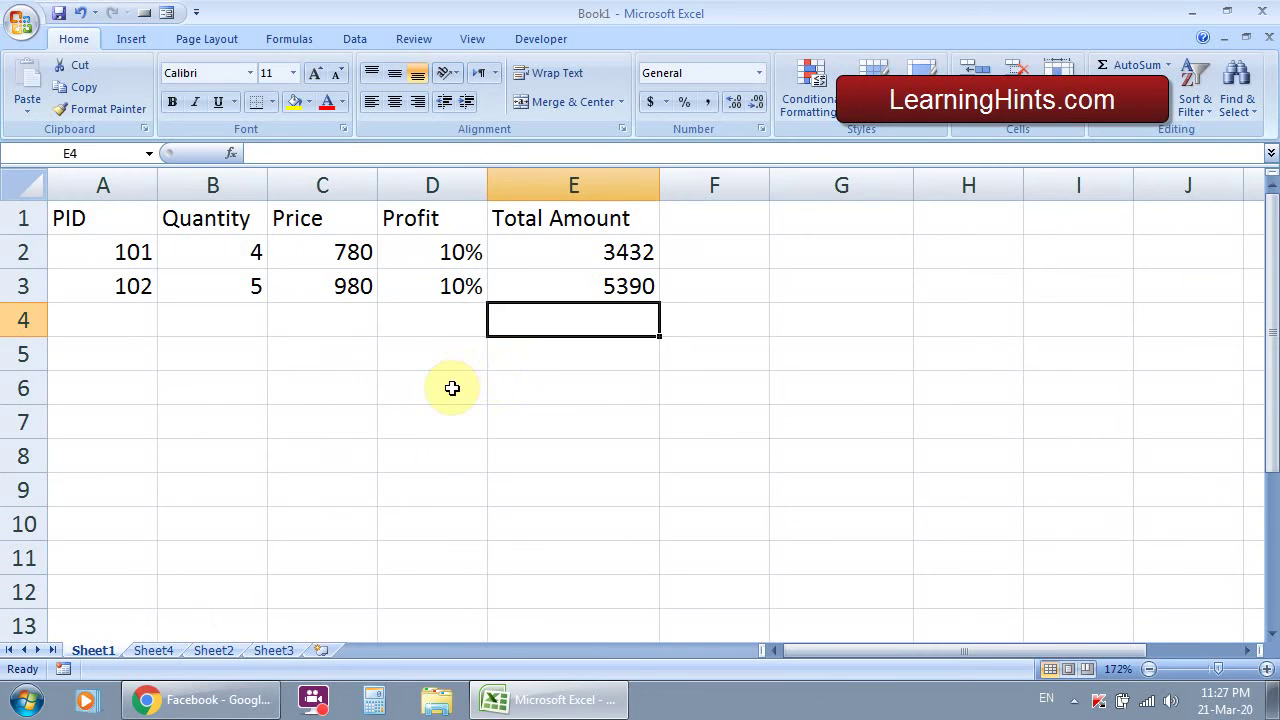
{"action": "scroll", "coordinate": [452, 388], "scroll_direction": "down", "scroll_amount": 3}
{"action": "scroll", "coordinate": [246, 309], "scroll_direction": "up", "scroll_amount": 3}
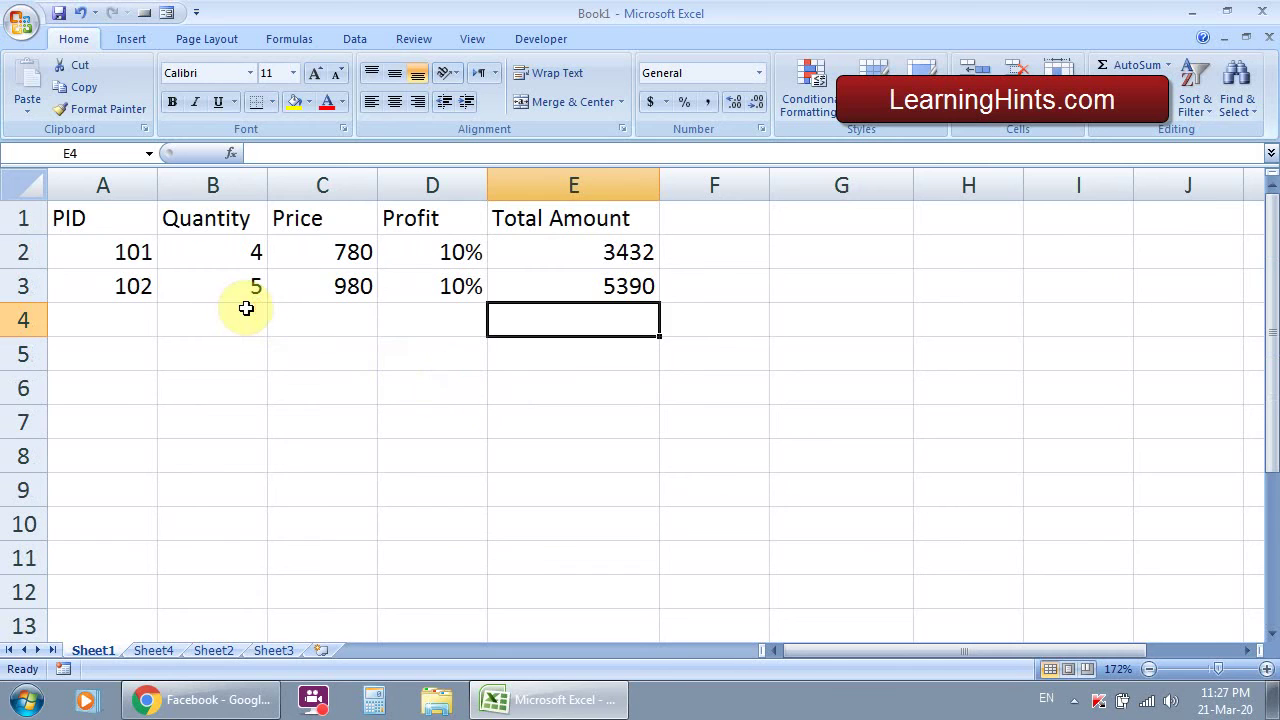
{"action": "left_click_drag", "start_coordinate": [106, 216], "coordinate": [531, 216]}
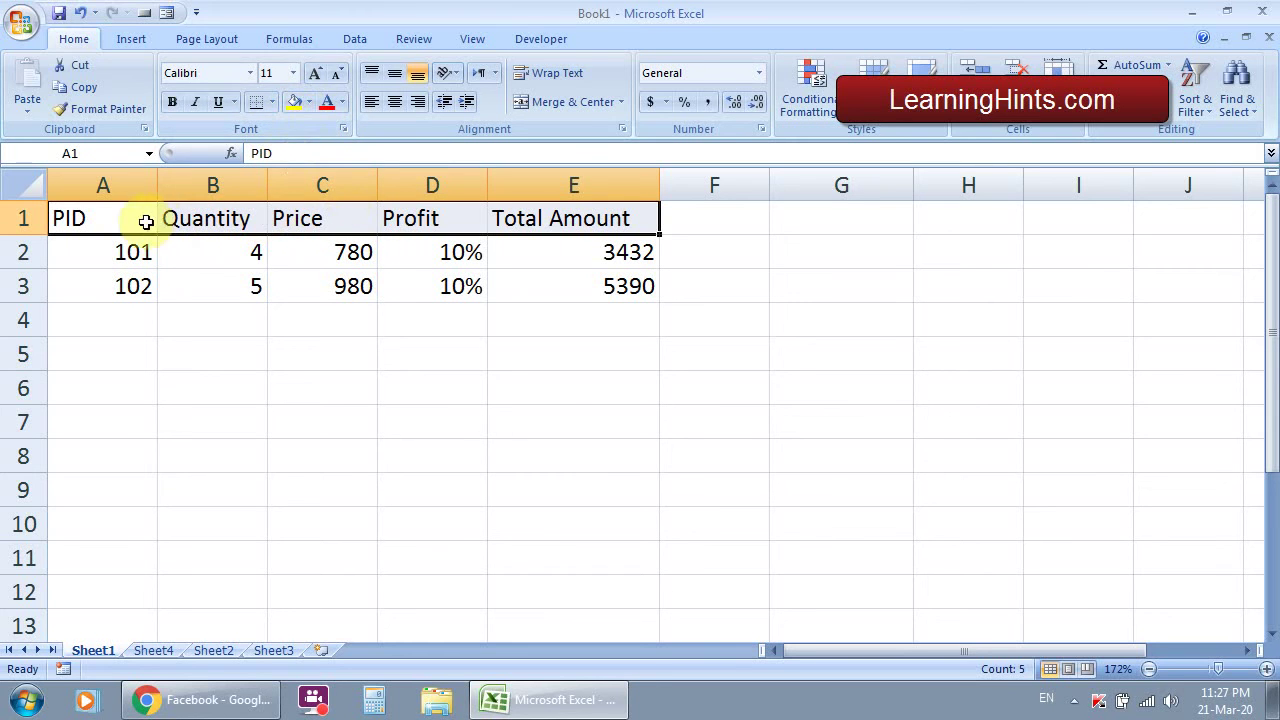
{"action": "left_click", "coordinate": [292, 103]}
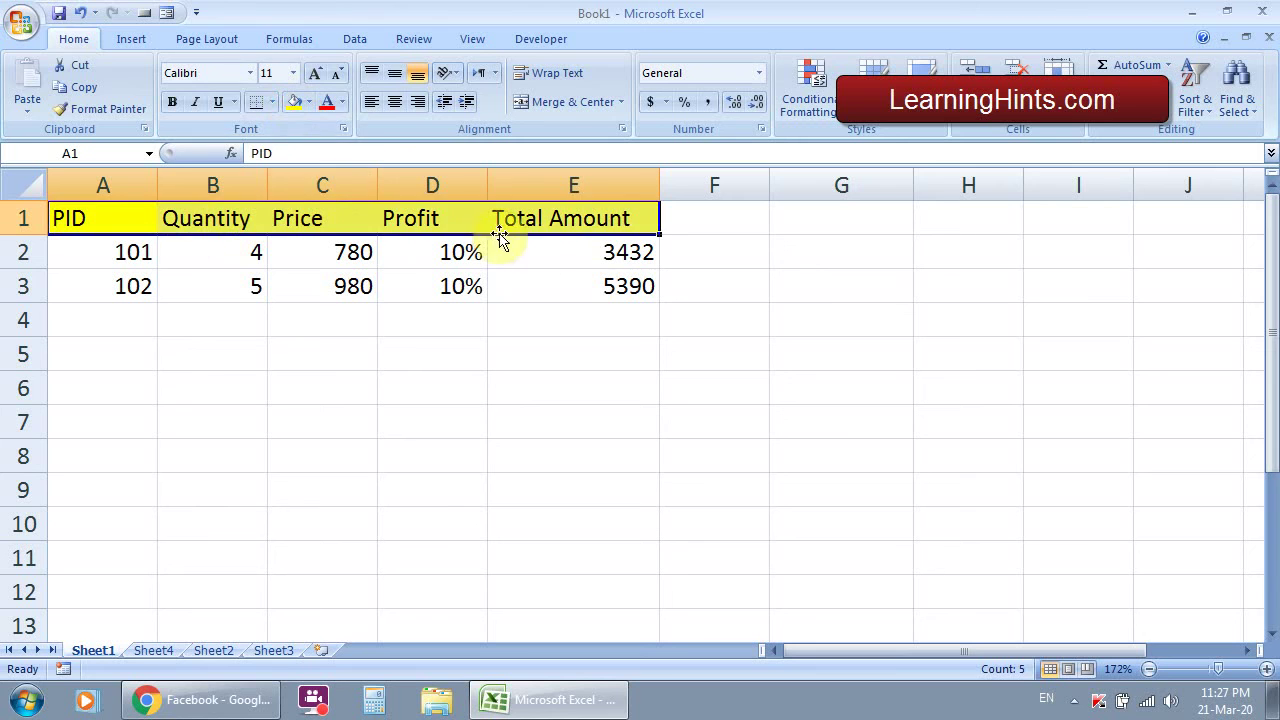
{"action": "left_click", "coordinate": [528, 291]}
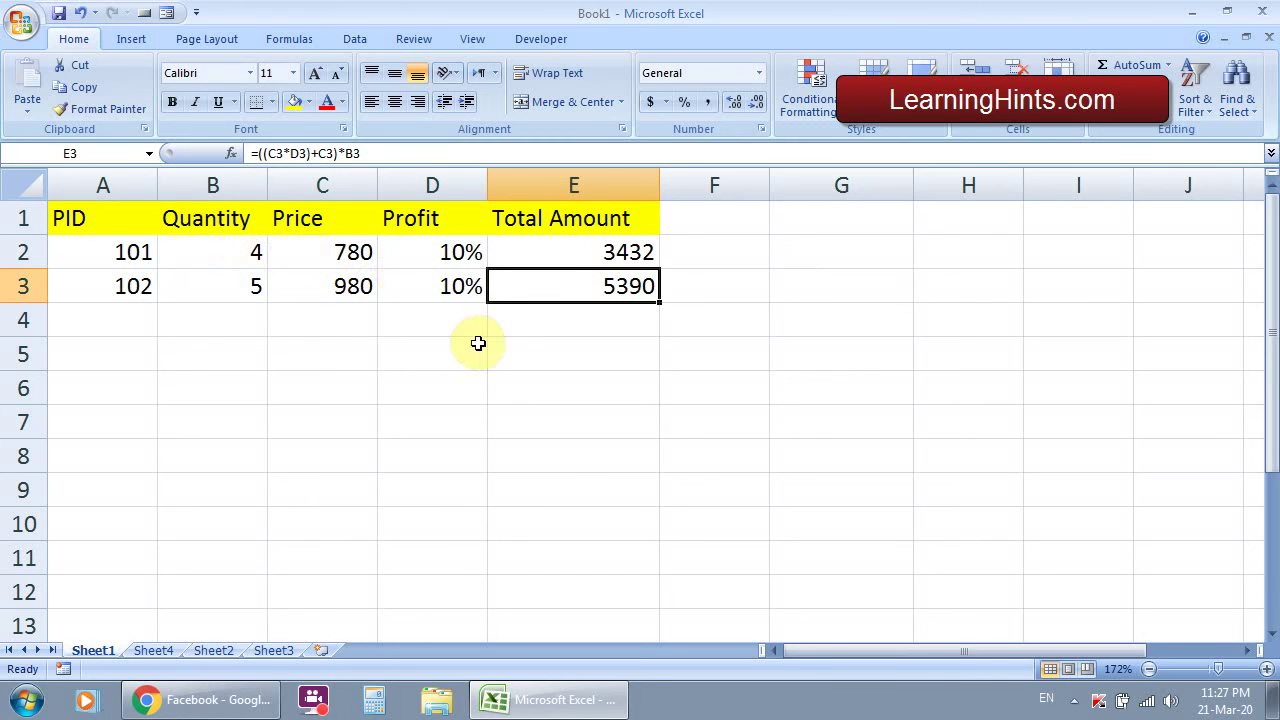
Copy the PID 102 record of the plain Sheet1 range down through row 15.
{"action": "left_click_drag", "start_coordinate": [126, 294], "coordinate": [626, 592]}
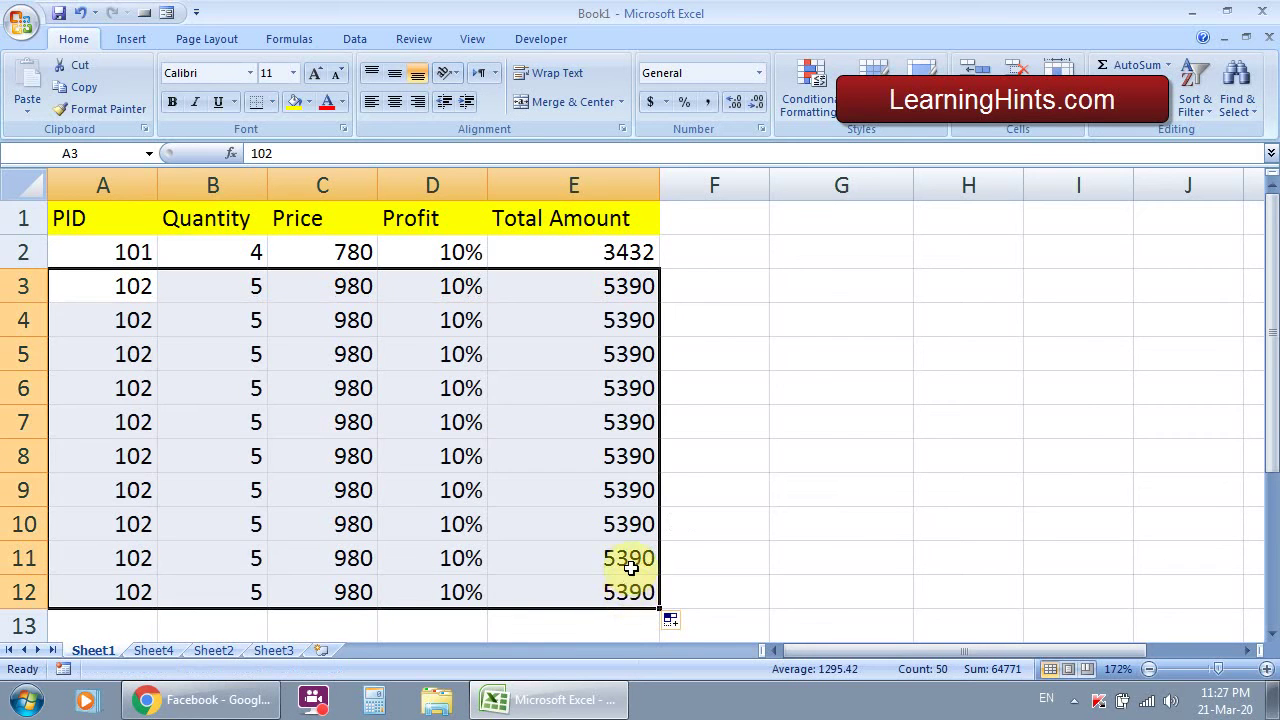
{"action": "scroll", "coordinate": [630, 566], "scroll_direction": "down", "scroll_amount": 2}
{"action": "scroll", "coordinate": [634, 557], "scroll_direction": "up", "scroll_amount": 2}
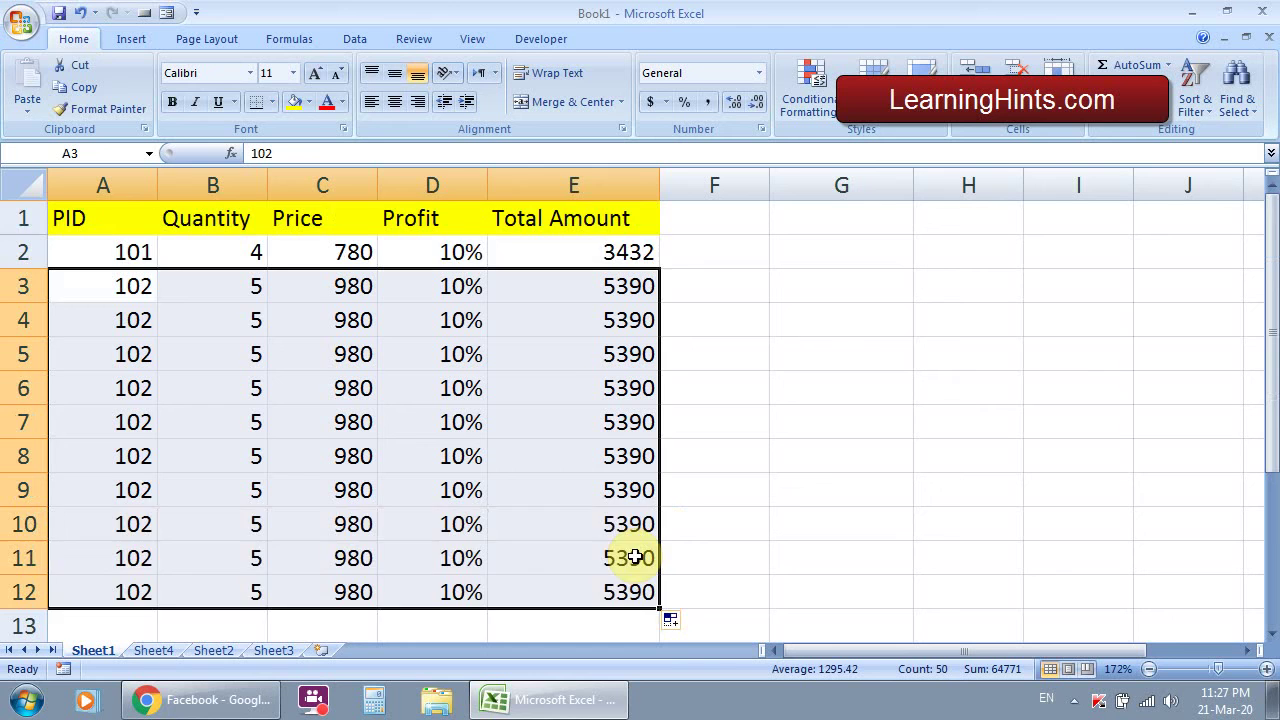
{"action": "scroll", "coordinate": [635, 557], "scroll_direction": "down", "scroll_amount": 1}
{"action": "left_click_drag", "start_coordinate": [656, 510], "coordinate": [665, 601]}
{"action": "scroll", "coordinate": [665, 600], "scroll_direction": "up", "scroll_amount": 1}
{"action": "left_click", "coordinate": [667, 517]}
{"action": "scroll", "coordinate": [590, 480], "scroll_direction": "down", "scroll_amount": 1}
{"action": "scroll", "coordinate": [579, 472], "scroll_direction": "down", "scroll_amount": 2}
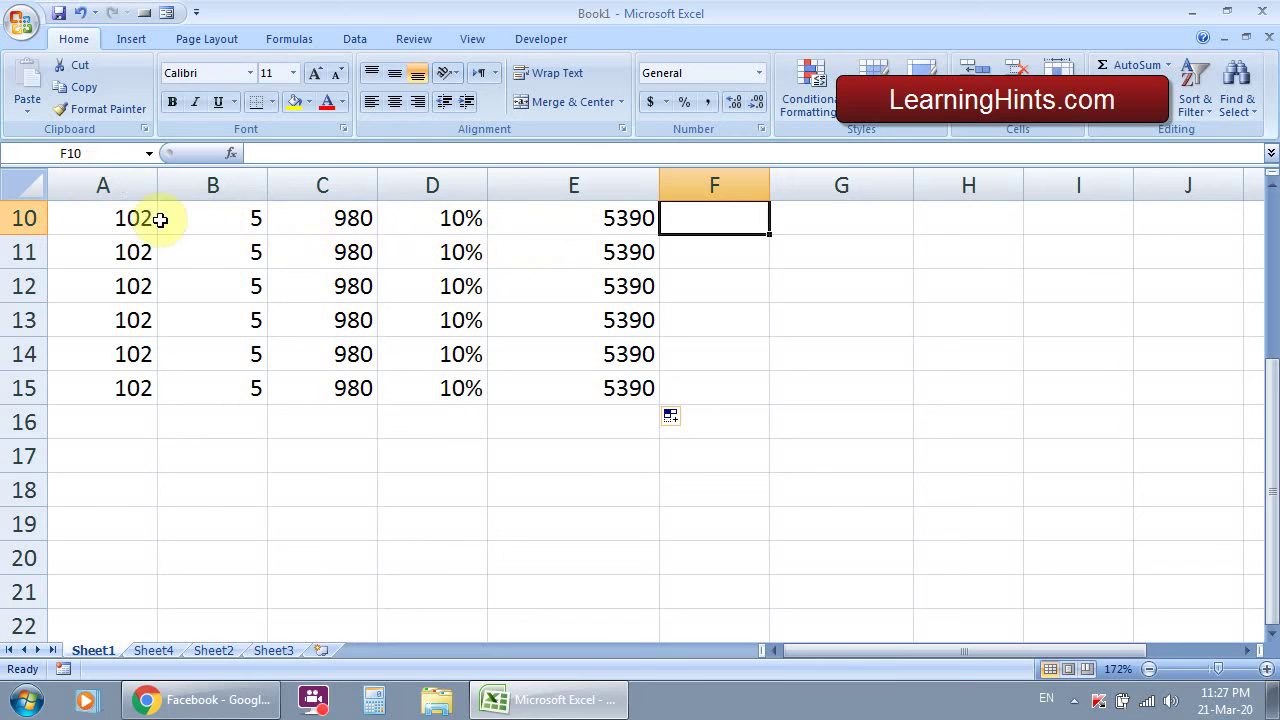
{"action": "scroll", "coordinate": [460, 286], "scroll_direction": "up", "scroll_amount": 3}
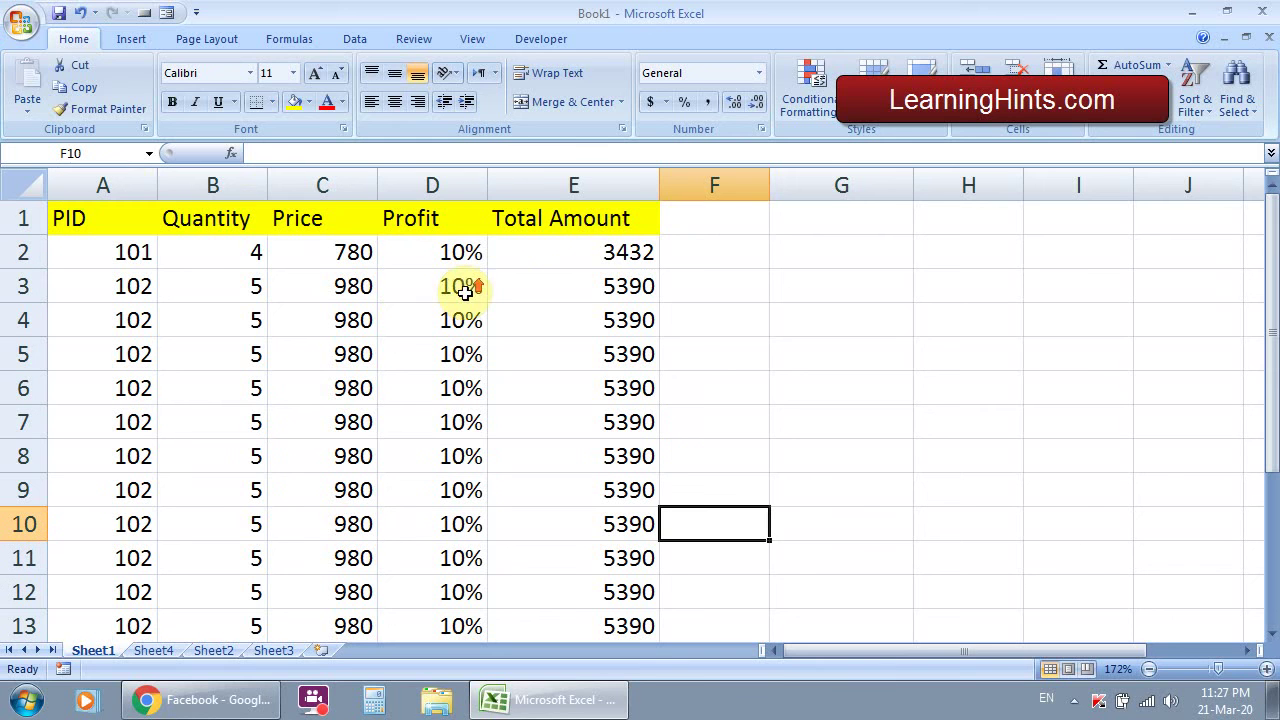
Return to Sheet4 and extend its table with blank rows down to row 17.
{"action": "left_click", "coordinate": [170, 651]}
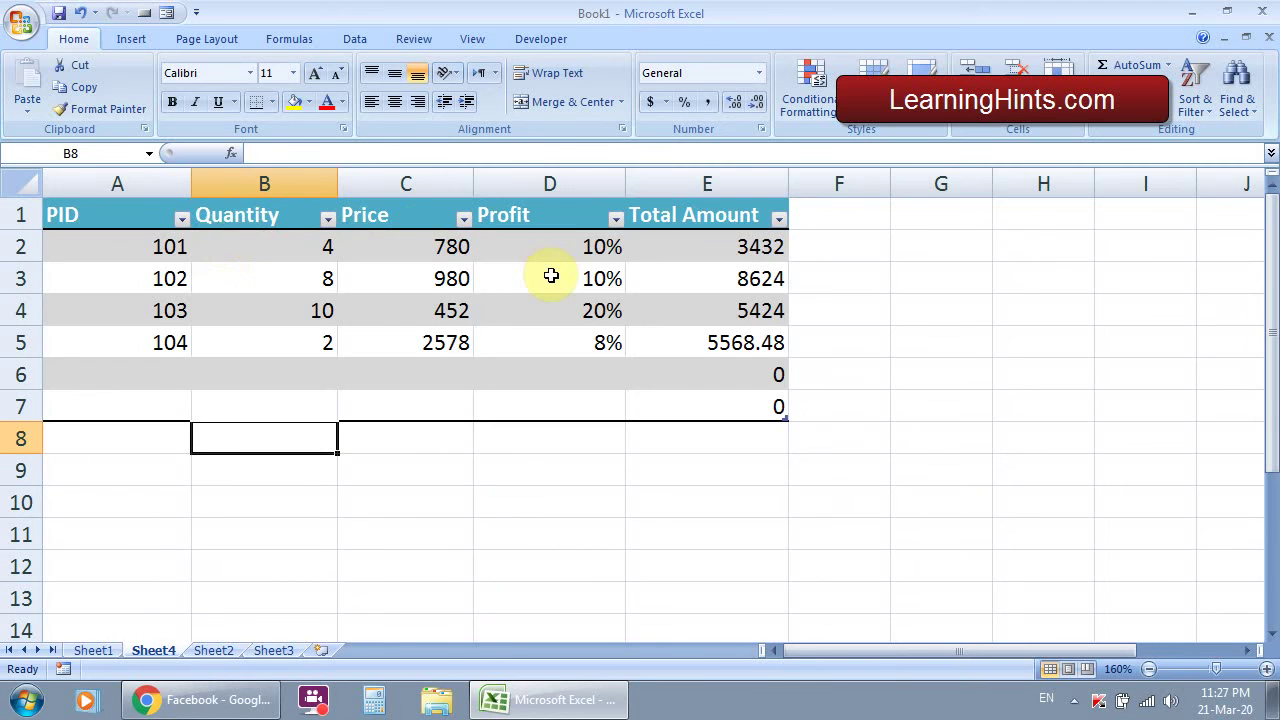
{"action": "left_click", "coordinate": [702, 393]}
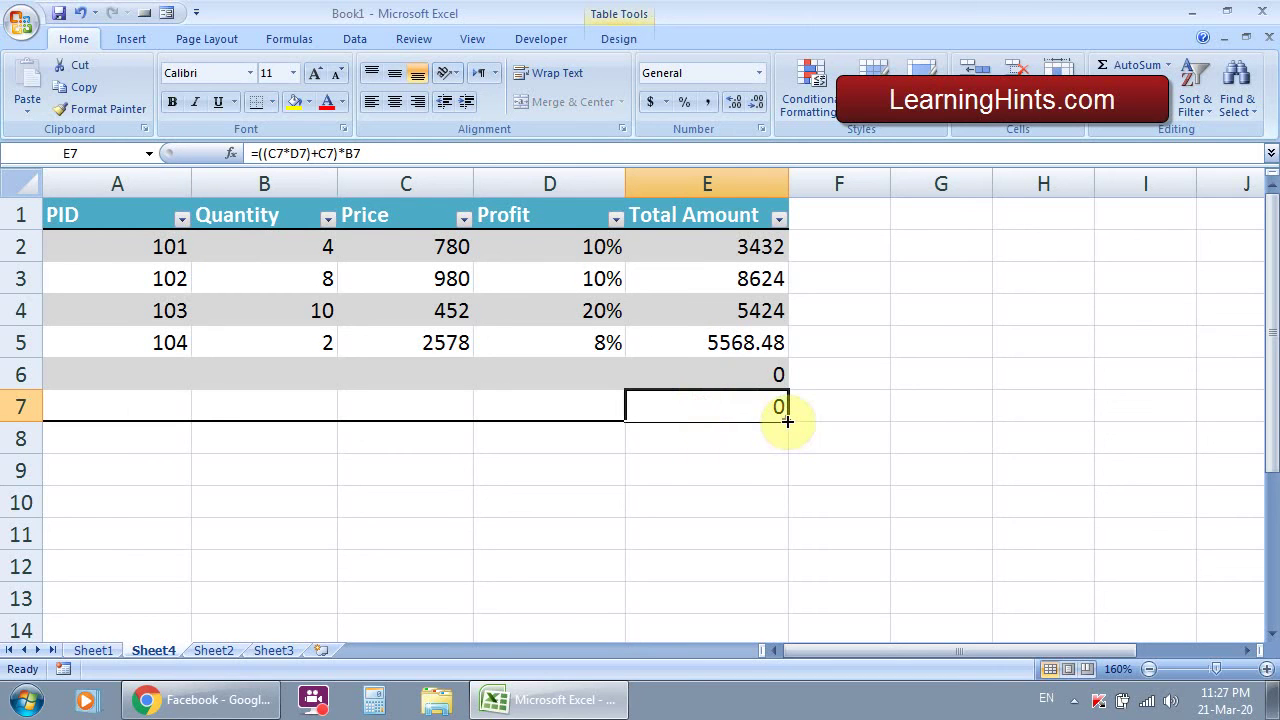
{"action": "left_click", "coordinate": [478, 409]}
{"action": "left_click_drag", "start_coordinate": [781, 413], "coordinate": [806, 627]}
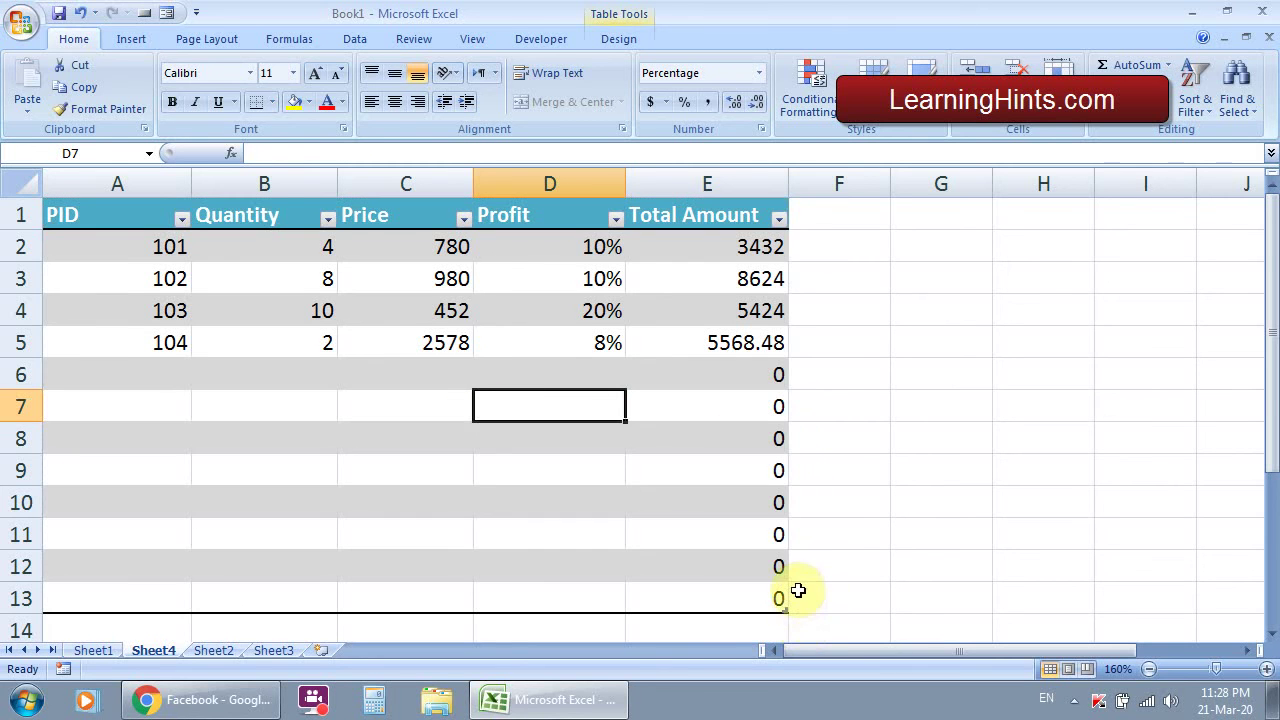
{"action": "scroll", "coordinate": [796, 582], "scroll_direction": "down", "scroll_amount": 1}
{"action": "left_click_drag", "start_coordinate": [786, 517], "coordinate": [813, 630]}
Examine the column headings of the extended Sheet4 table at its first rows and further down.
{"action": "scroll", "coordinate": [791, 557], "scroll_direction": "up", "scroll_amount": 1}
{"action": "scroll", "coordinate": [791, 557], "scroll_direction": "down", "scroll_amount": 1}
{"action": "scroll", "coordinate": [791, 557], "scroll_direction": "up", "scroll_amount": 1}
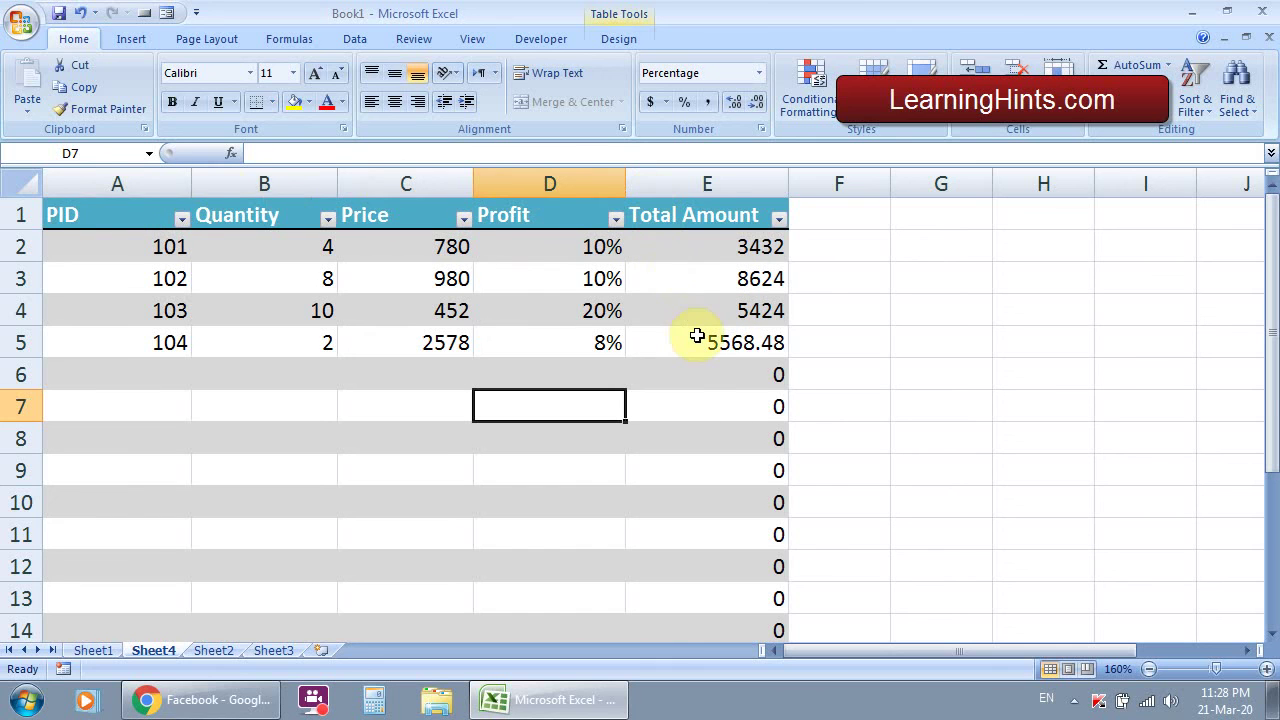
{"action": "scroll", "coordinate": [697, 336], "scroll_direction": "down", "scroll_amount": 1}
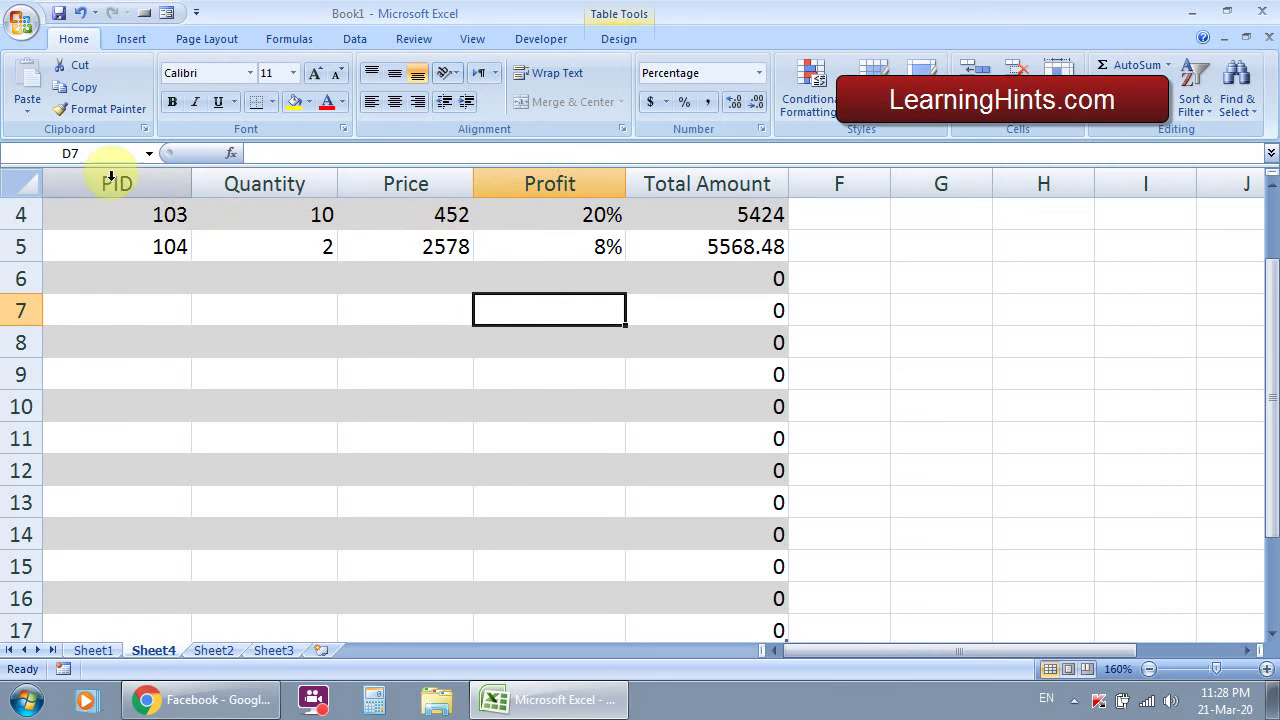
{"action": "scroll", "coordinate": [680, 385], "scroll_direction": "up", "scroll_amount": 1}
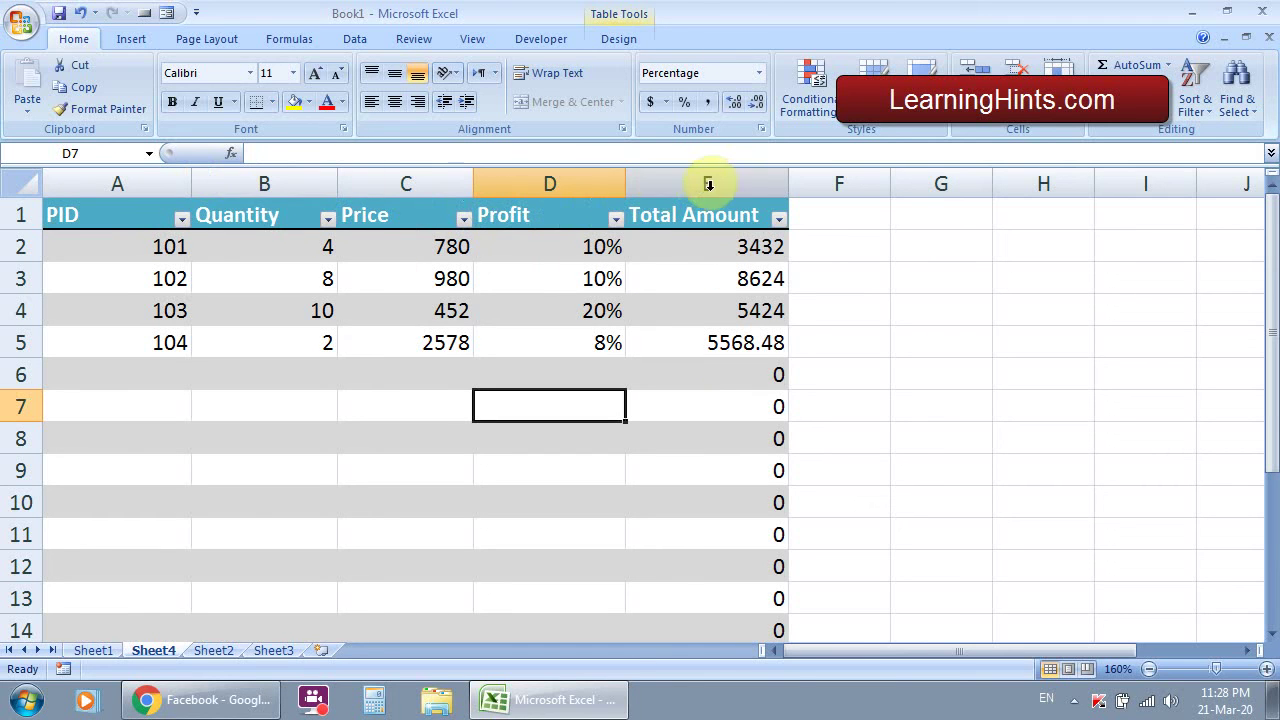
{"action": "scroll", "coordinate": [450, 247], "scroll_direction": "down", "scroll_amount": 3}
{"action": "scroll", "coordinate": [450, 247], "scroll_direction": "up", "scroll_amount": 3}
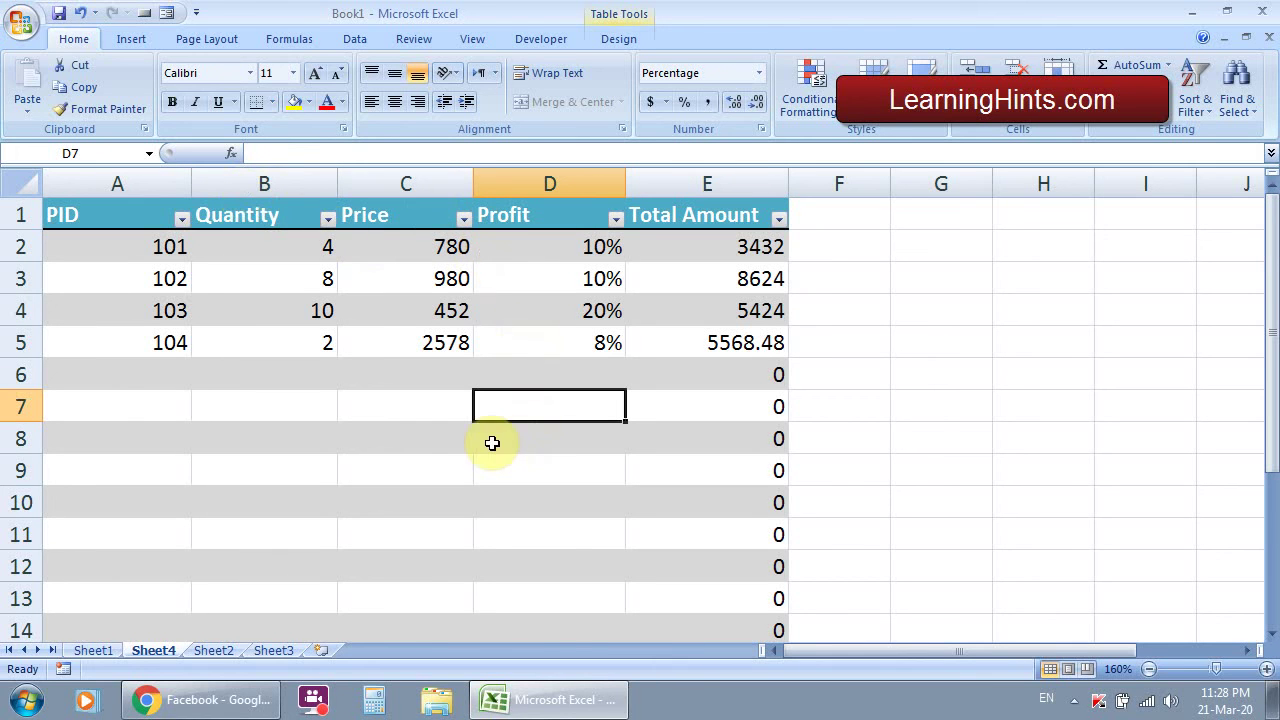
Undo the blank rows added to the Sheet4 table and the header fill and copied records on Sheet1.
{"action": "left_click", "coordinate": [371, 377]}
{"action": "key", "text": "ctrl+z"}
{"action": "key", "text": "ctrl+z"}
{"action": "key", "text": "ctrl+z"}
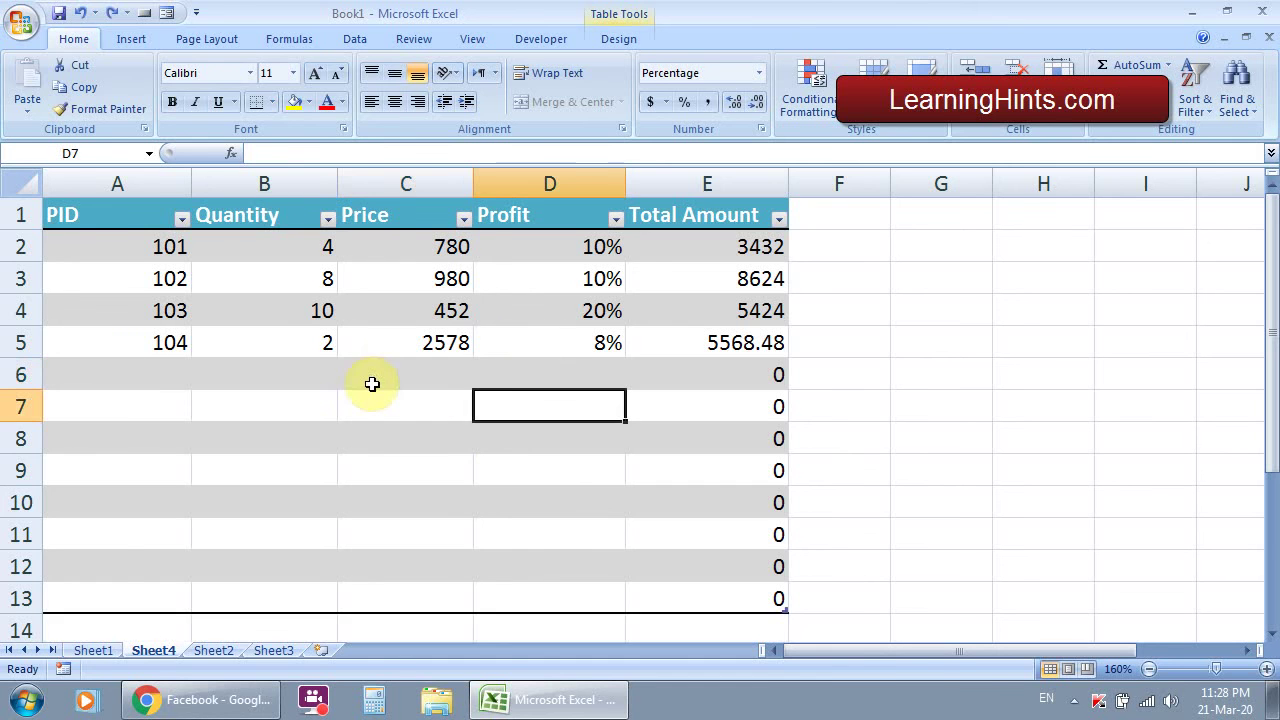
{"action": "left_click", "coordinate": [155, 650]}
{"action": "left_click", "coordinate": [461, 482]}
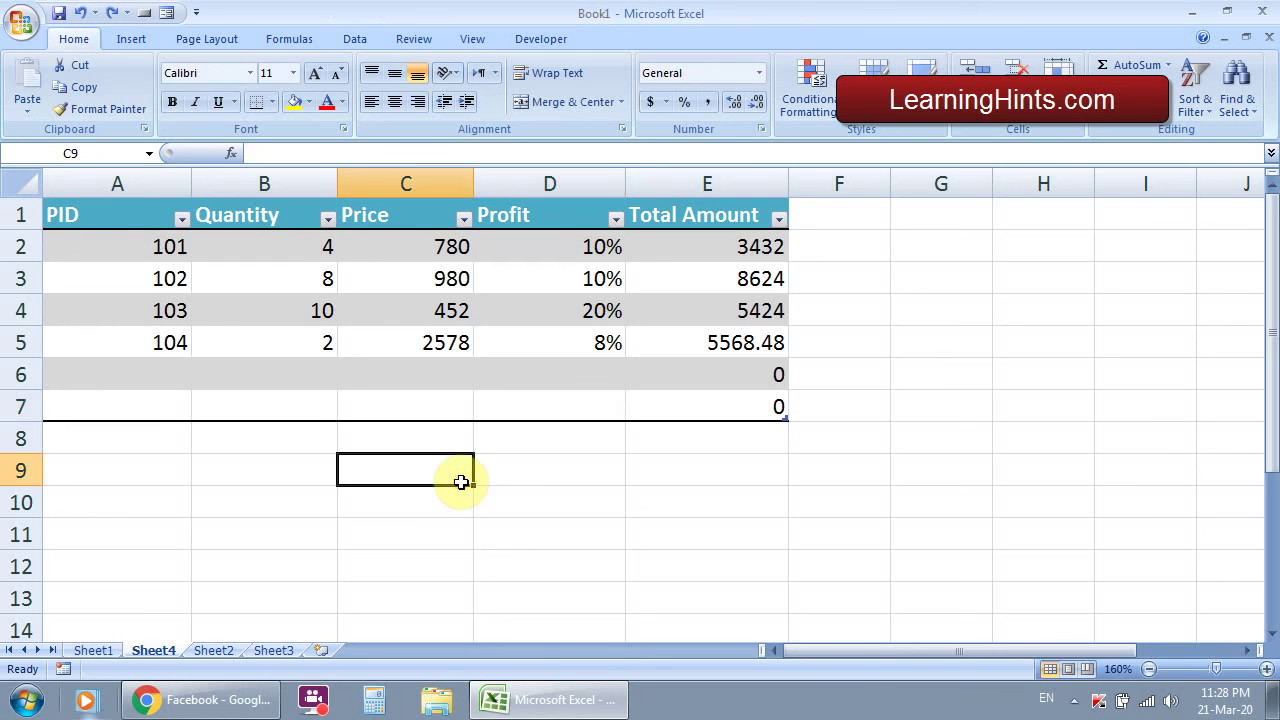
{"action": "key", "text": "ctrl+z"}
{"action": "key", "text": "ctrl+z"}
{"action": "key", "text": "ctrl+z"}
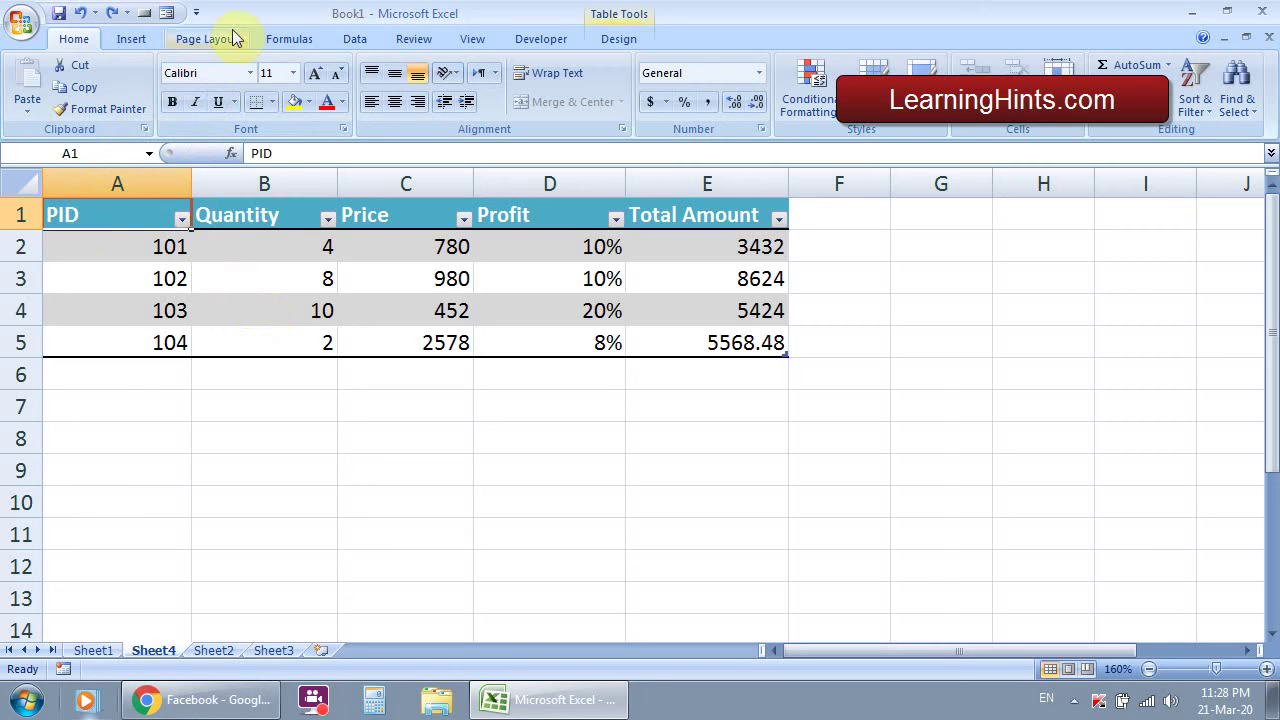
Apply the orange banded table style to the Sheet4 table.
{"action": "left_click", "coordinate": [614, 38]}
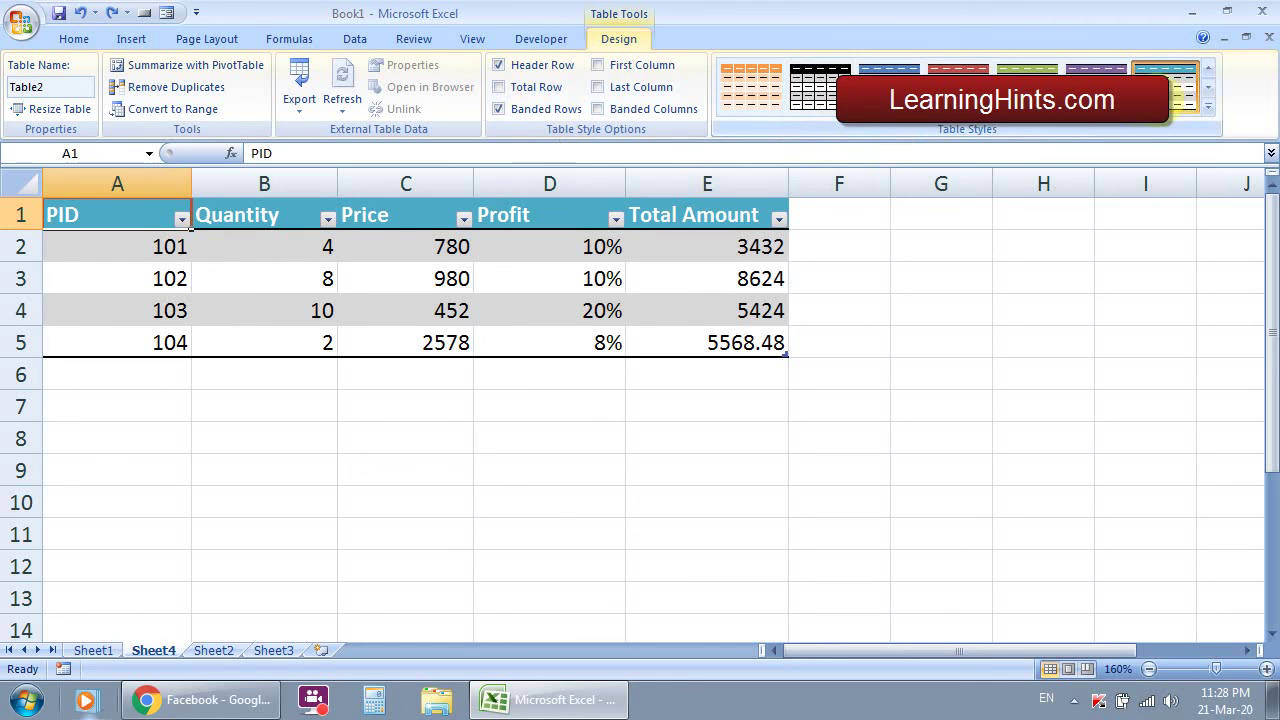
{"action": "left_click", "coordinate": [740, 90]}
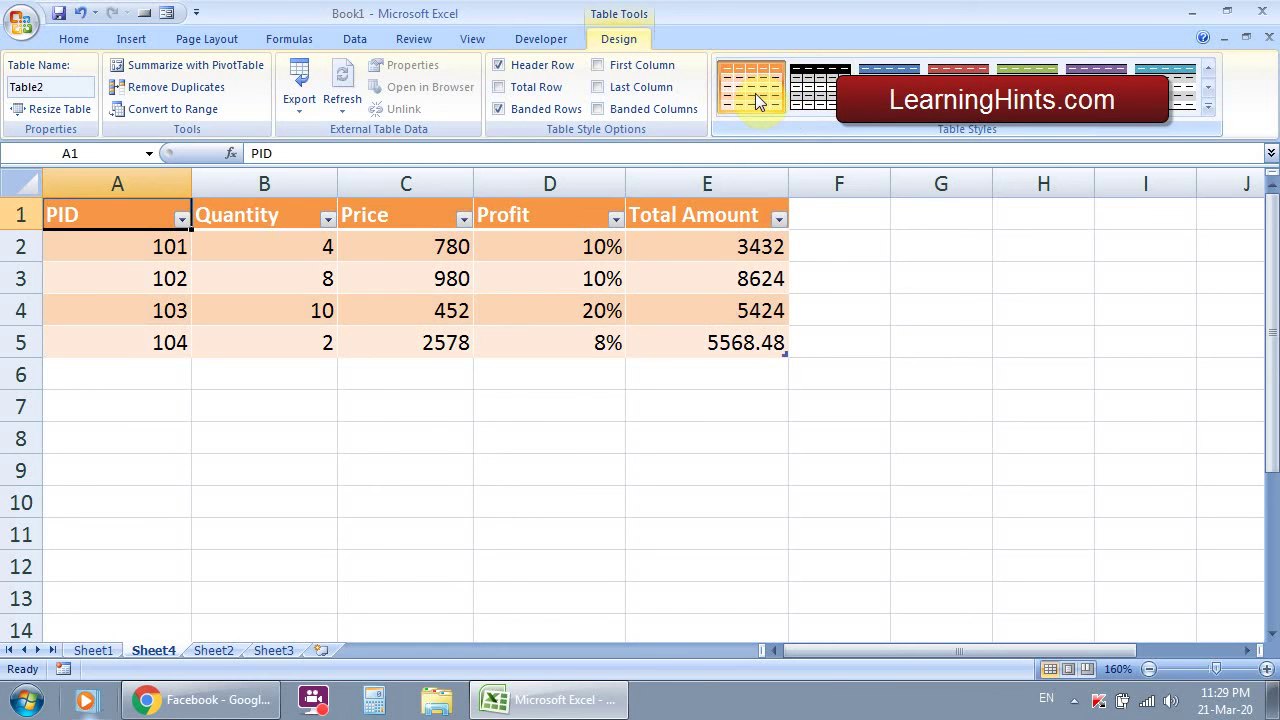
{"action": "left_click", "coordinate": [757, 92]}
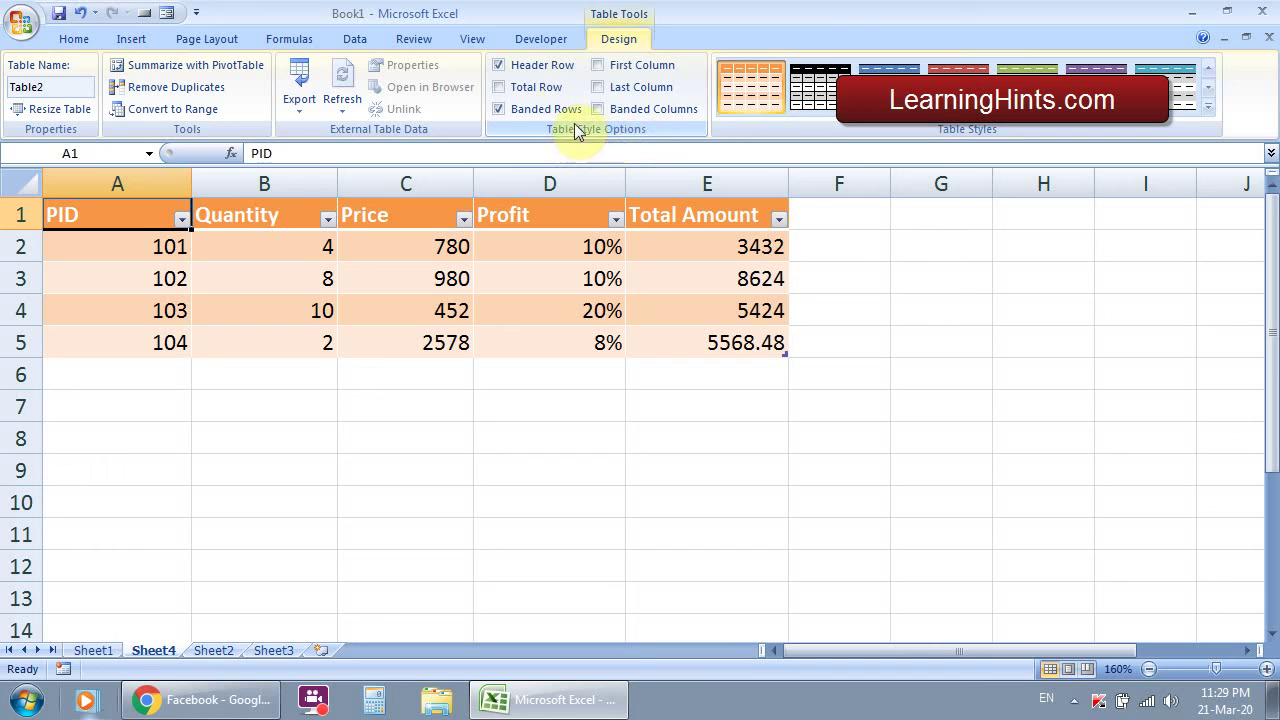
Toggle the header row of the Sheet4 table off and on several times, ending with it shown.
{"action": "left_click", "coordinate": [530, 66]}
{"action": "left_click", "coordinate": [530, 66]}
{"action": "left_click", "coordinate": [530, 66]}
{"action": "left_click", "coordinate": [530, 66]}
{"action": "left_click", "coordinate": [530, 66]}
{"action": "left_click", "coordinate": [530, 66]}
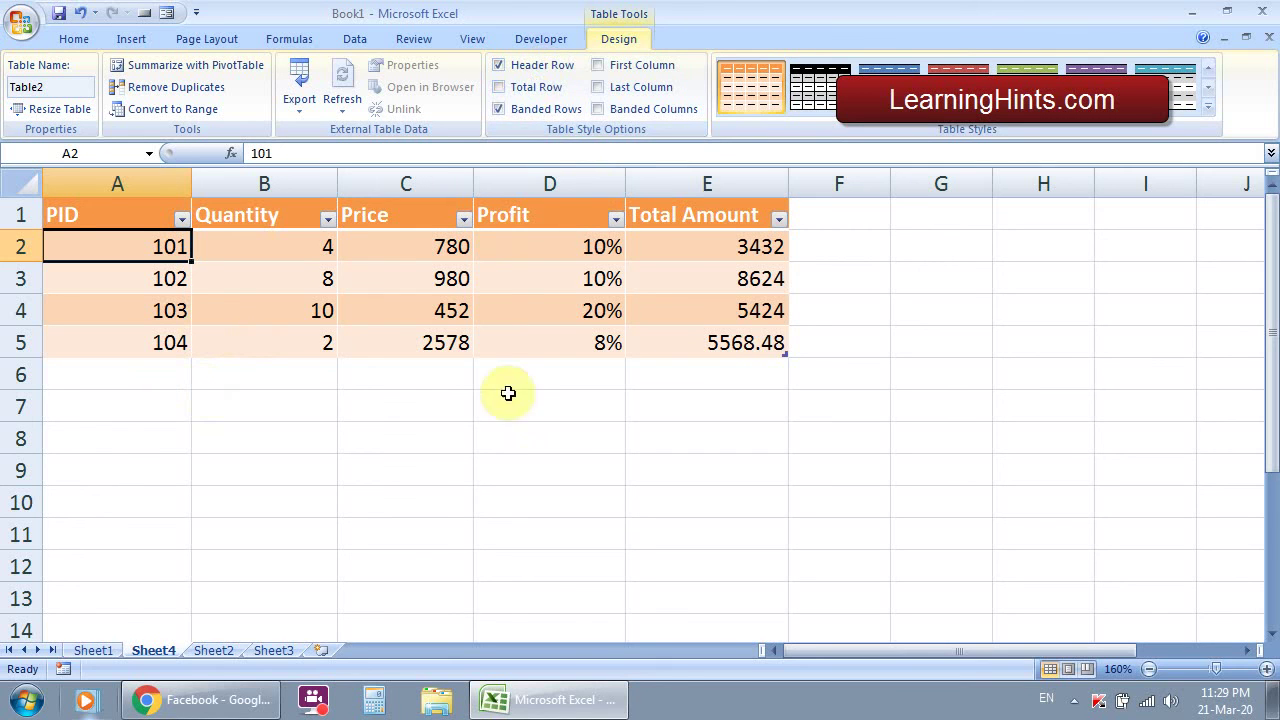
Show the total row of the Sheet4 table and add one blank record row directly above it.
{"action": "left_click", "coordinate": [515, 88]}
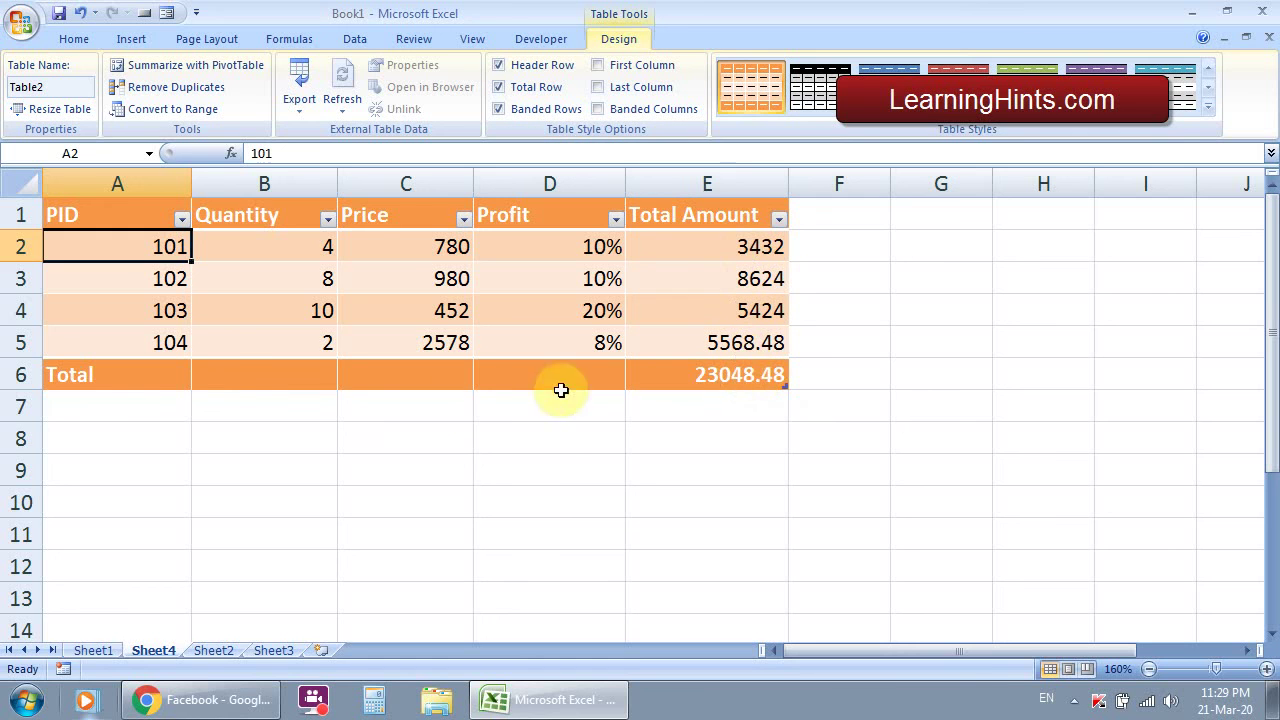
{"action": "left_click", "coordinate": [681, 347]}
{"action": "key", "text": "Tab"}
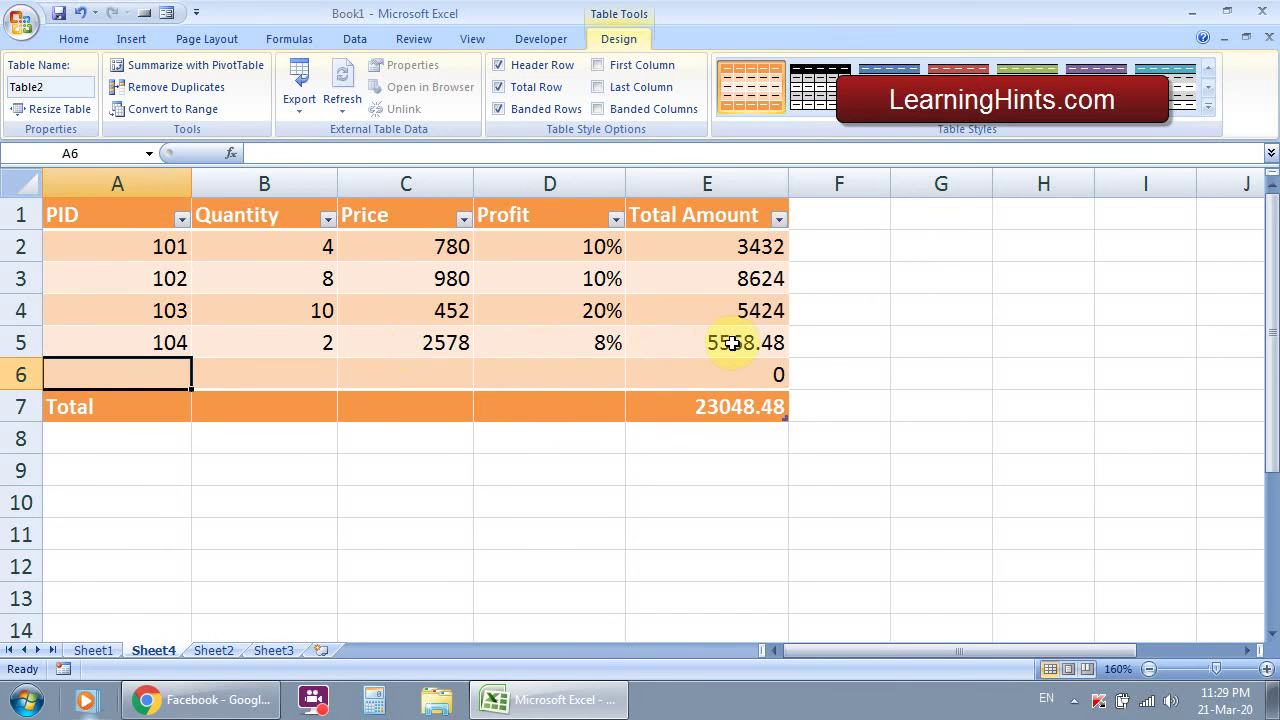
{"action": "key", "text": "ctrl+z"}
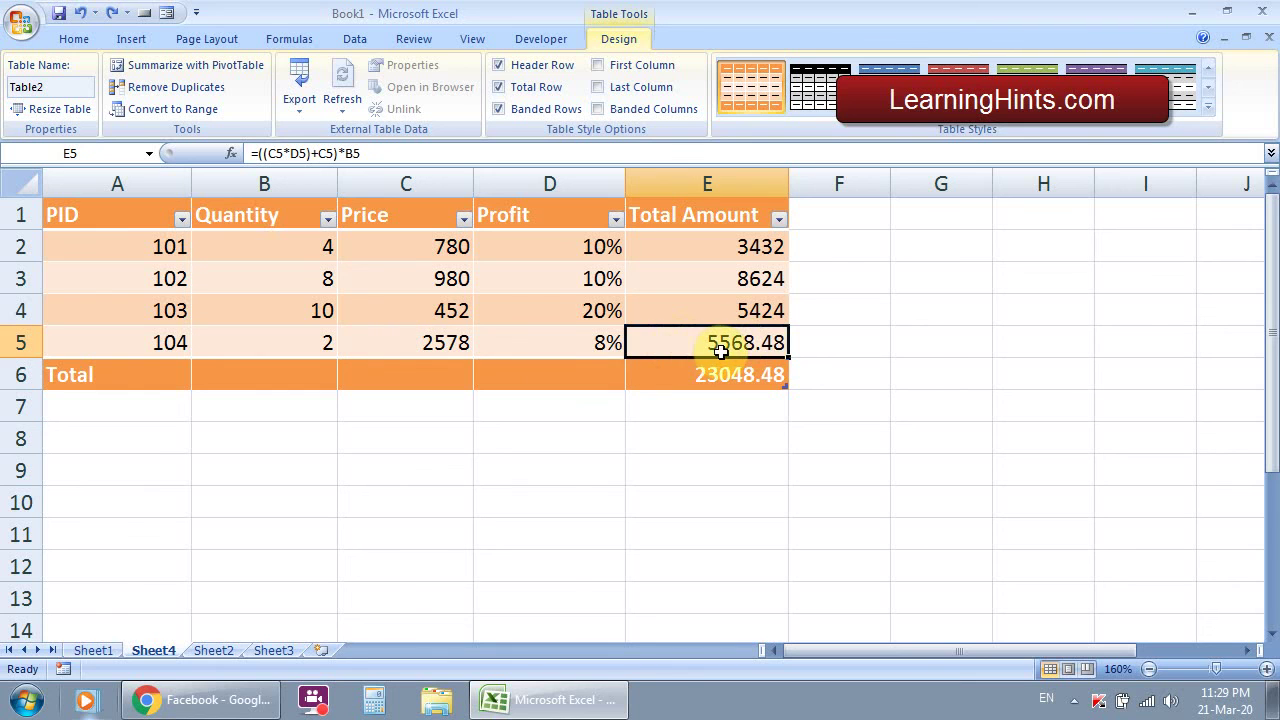
{"action": "key", "text": "Tab"}
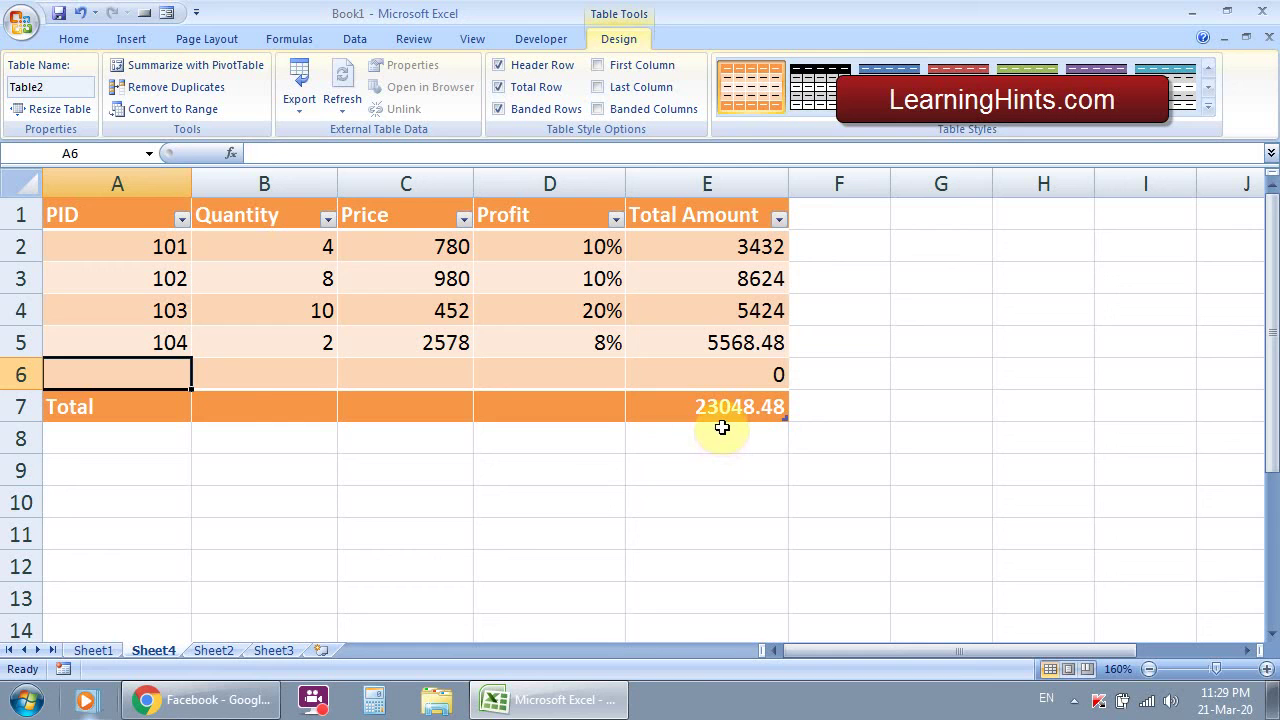
Fill the new table row with PID 105, Quantity 7, Price 654 and Profit 10%.
{"action": "type", "text": "105"}
{"action": "key", "text": "Tab"}
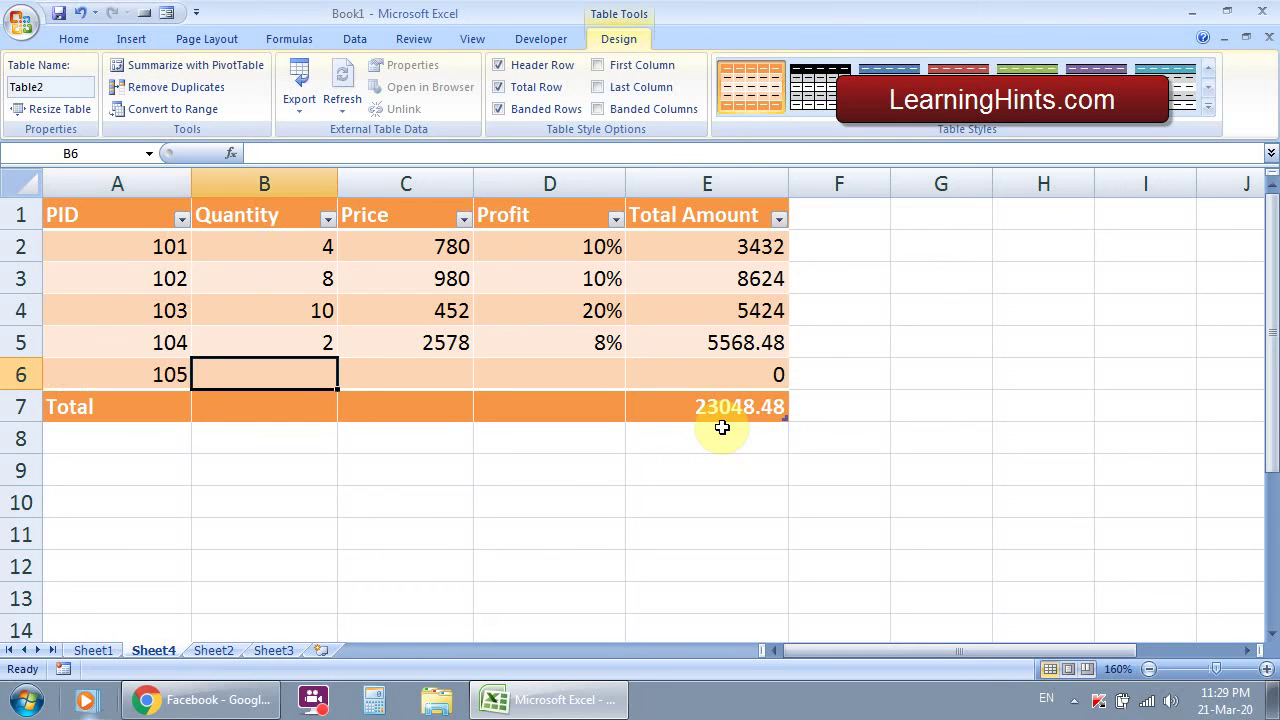
{"action": "type", "text": "7"}
{"action": "key", "text": "Tab"}
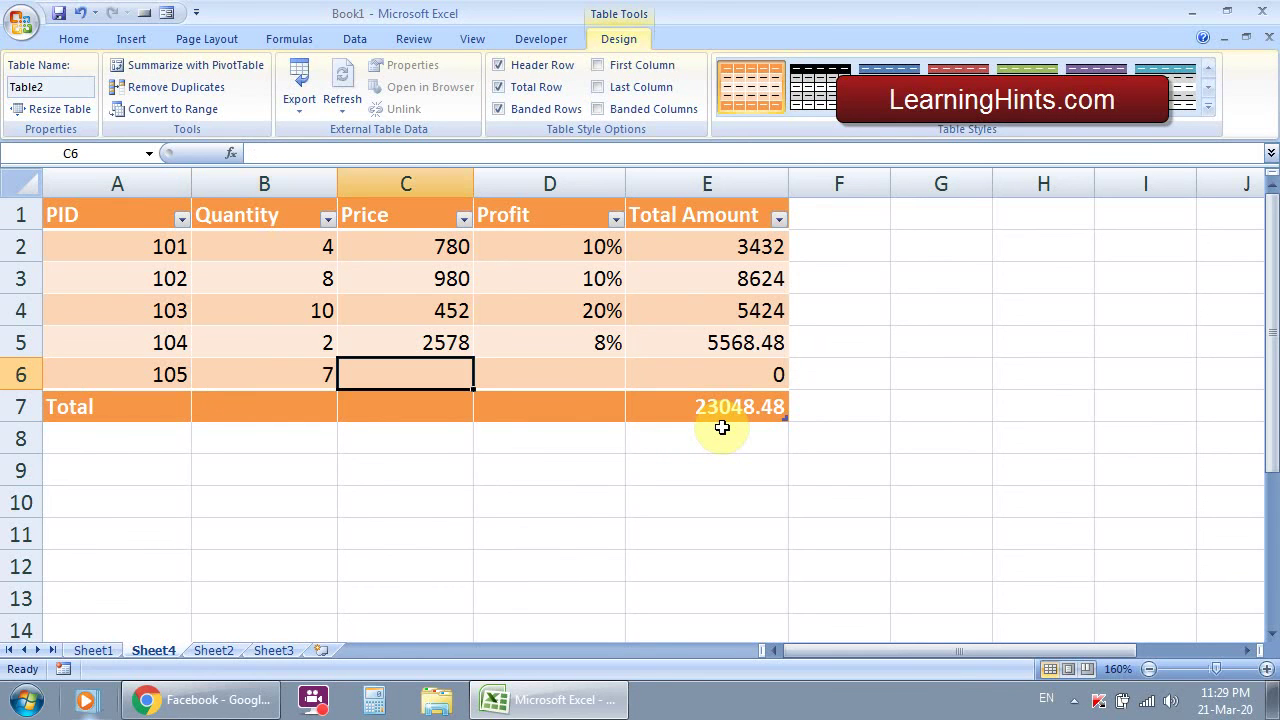
{"action": "type", "text": "654"}
{"action": "key", "text": "Tab"}
{"action": "type", "text": "10%"}
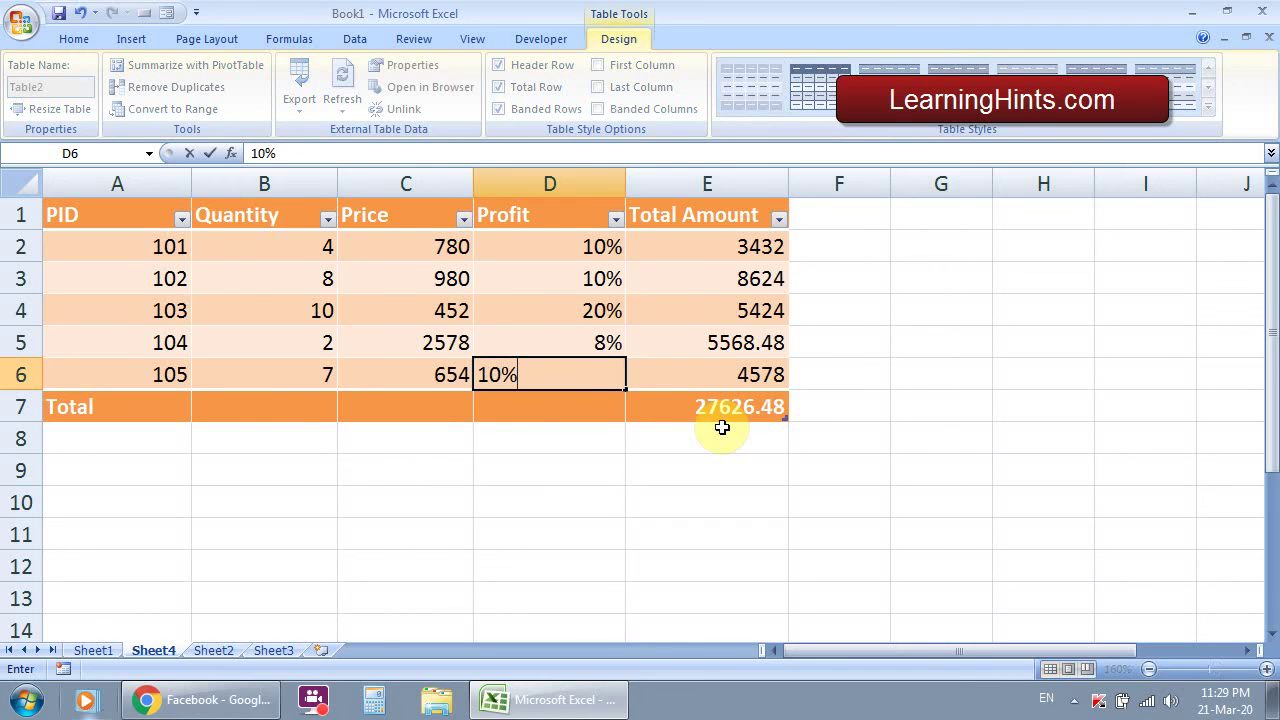
{"action": "left_click", "coordinate": [722, 420]}
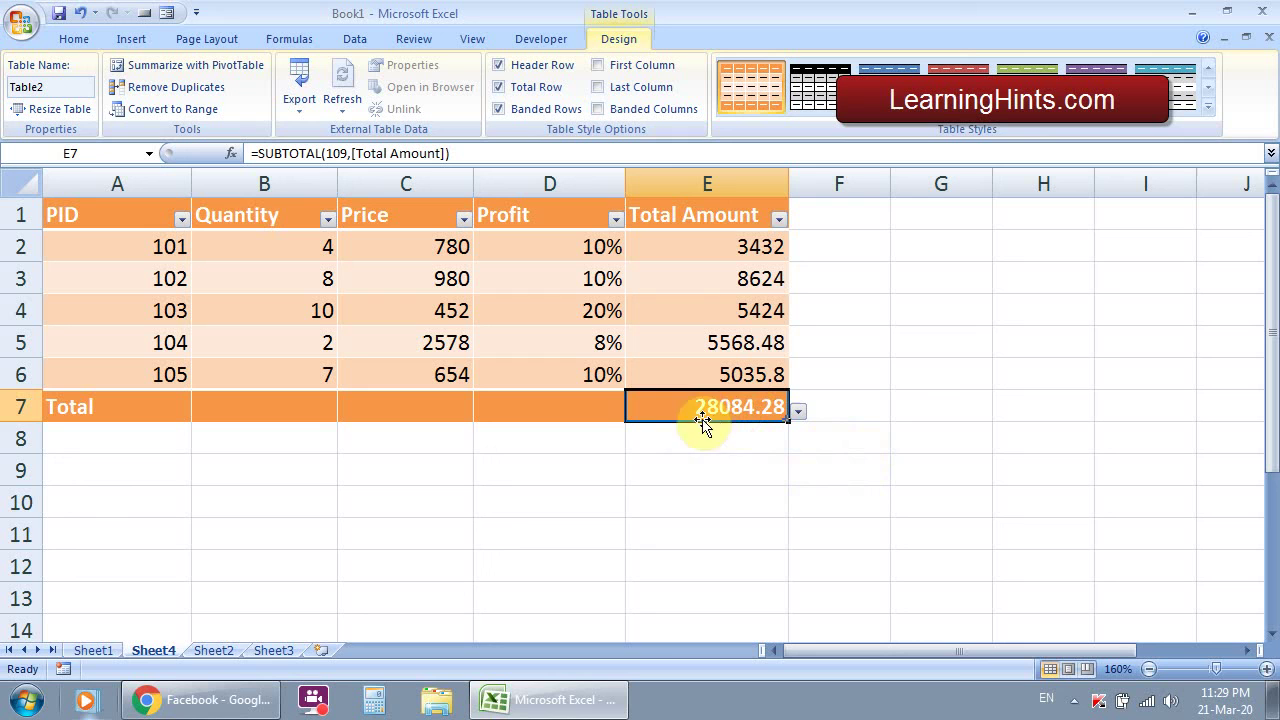
Try Max, Min, Count and Average as the total-row function for Total Amount, ending on Sum.
{"action": "left_click", "coordinate": [797, 412]}
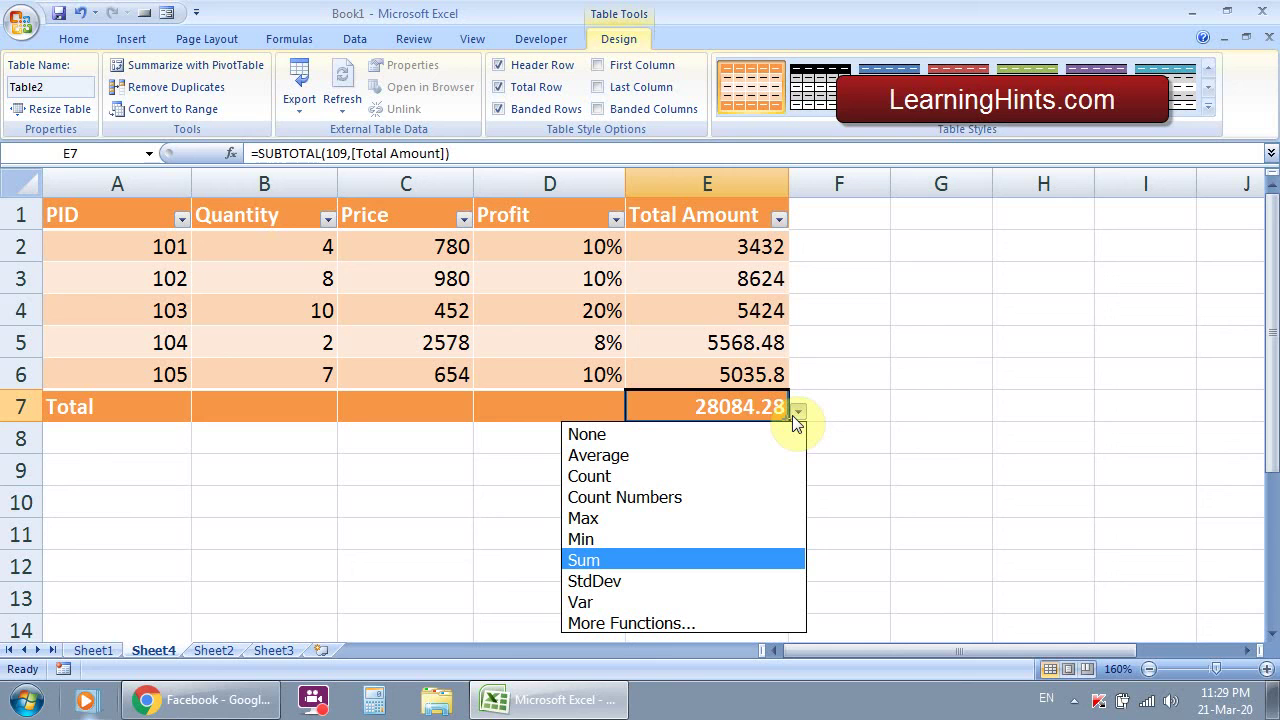
{"action": "left_click", "coordinate": [591, 517]}
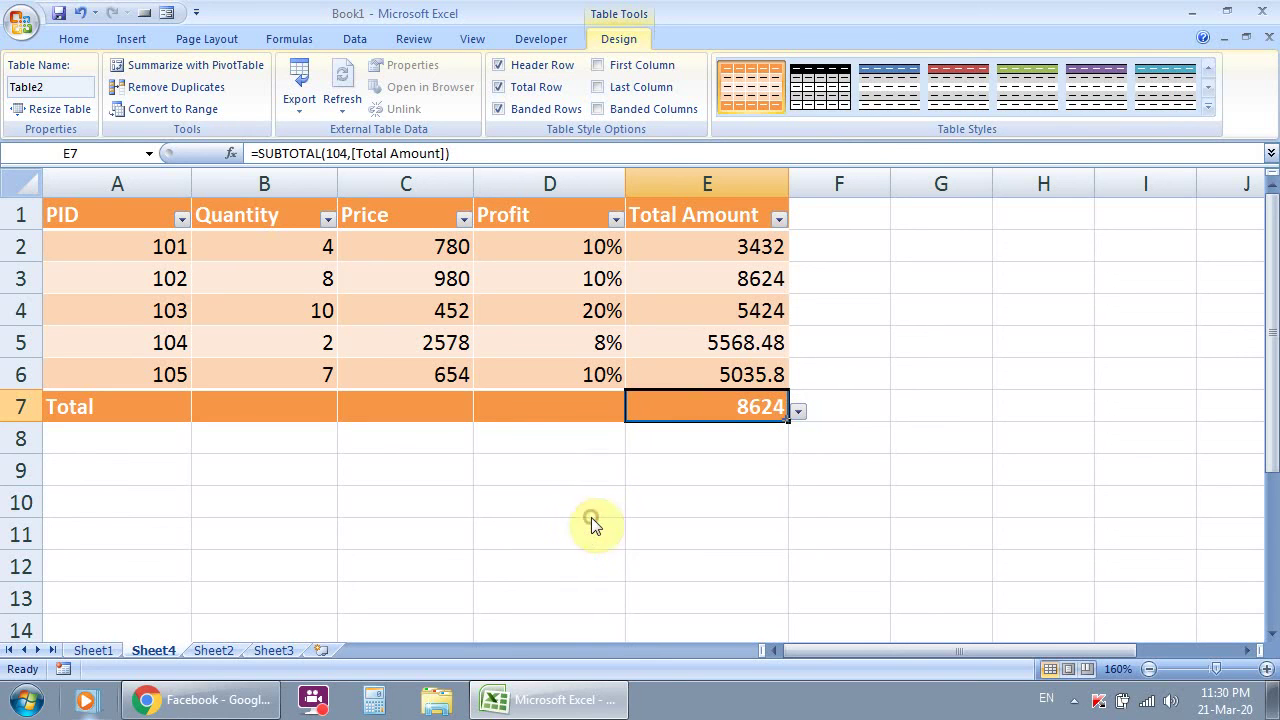
{"action": "left_click", "coordinate": [797, 413]}
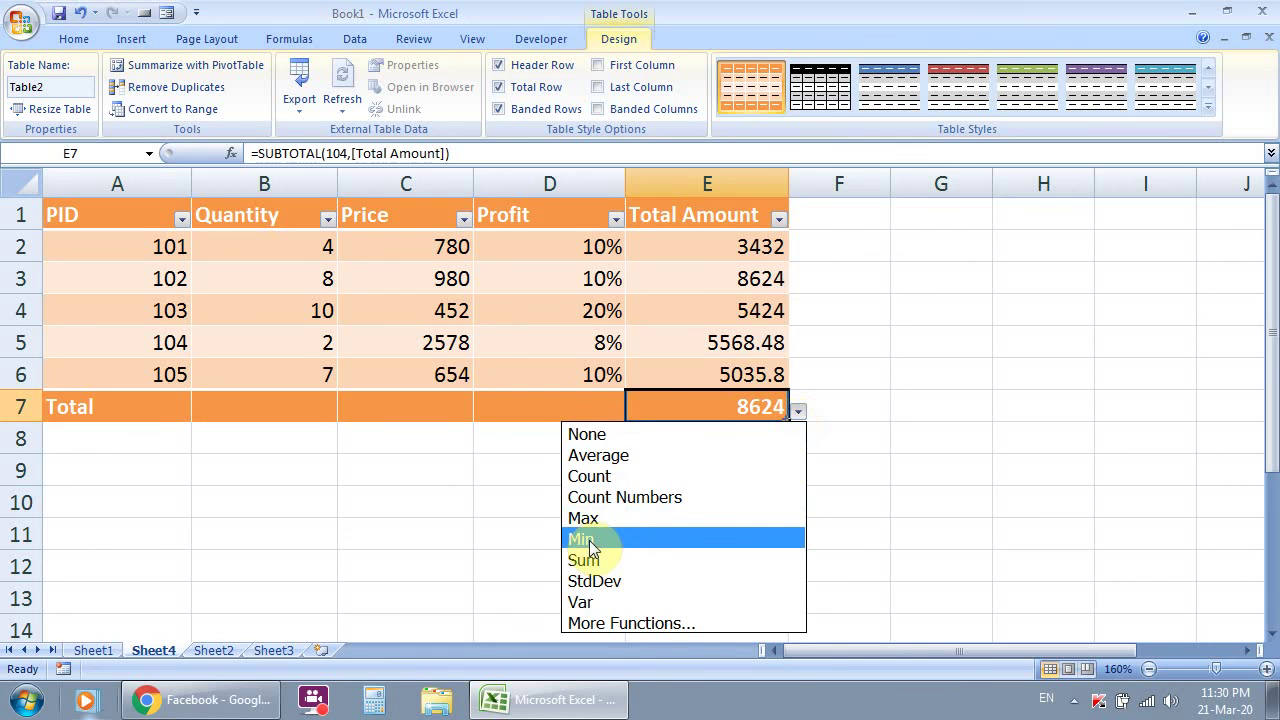
{"action": "left_click", "coordinate": [590, 540]}
{"action": "left_click", "coordinate": [799, 413]}
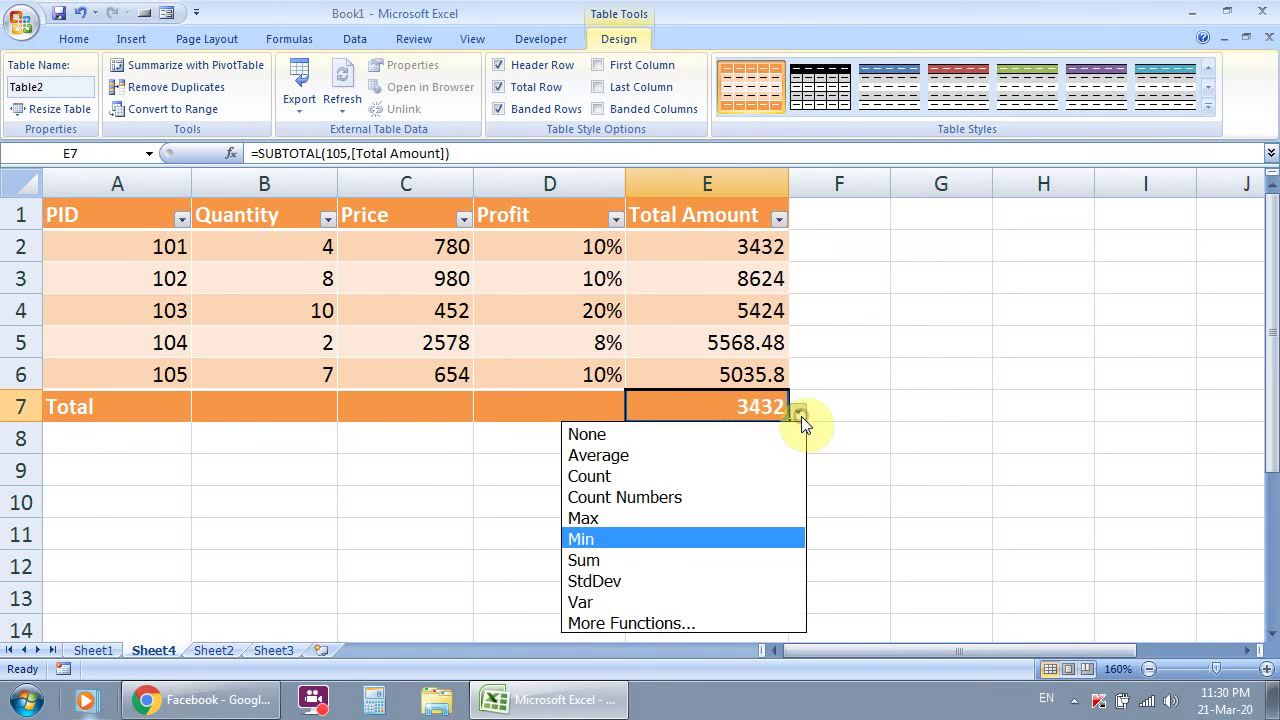
{"action": "left_click", "coordinate": [612, 478]}
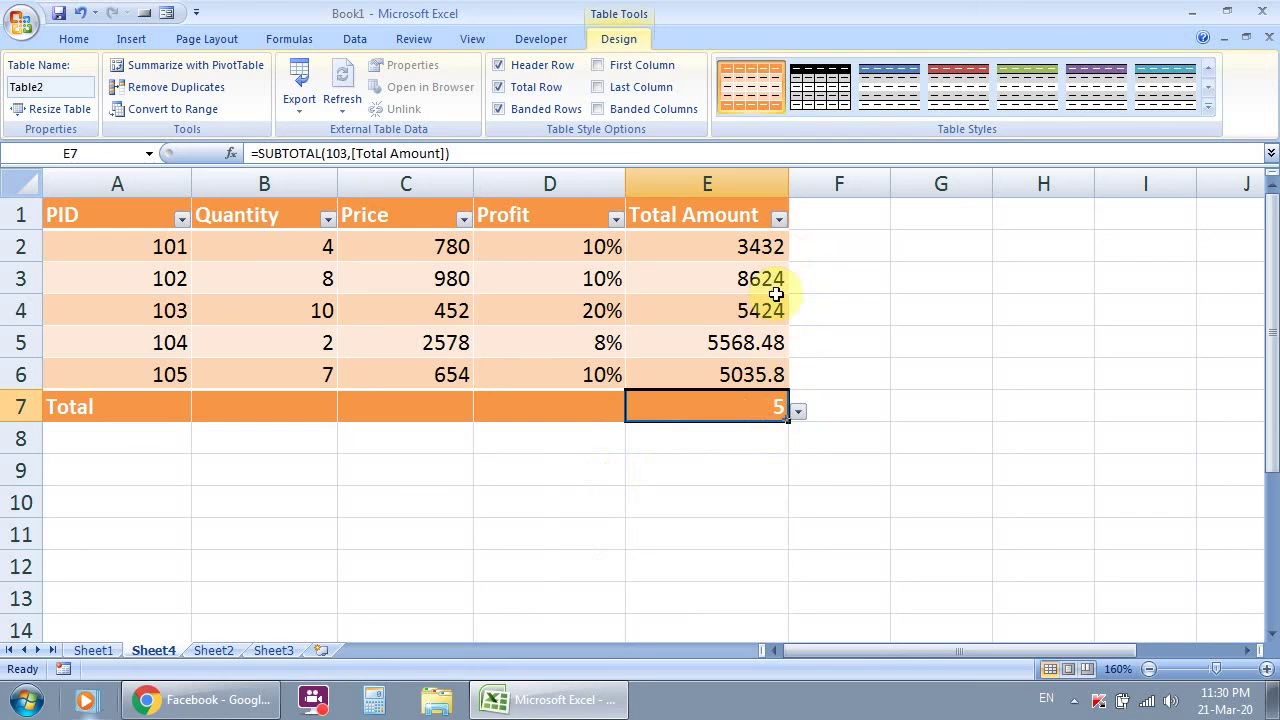
{"action": "left_click", "coordinate": [798, 413]}
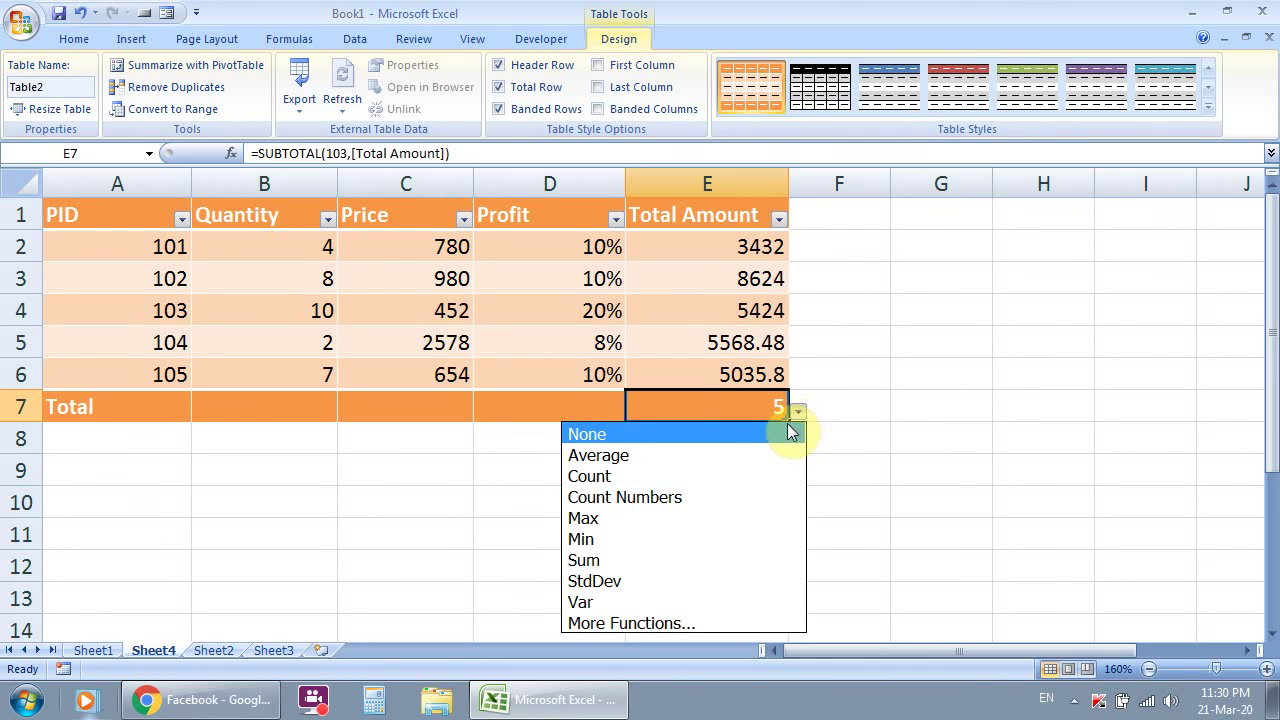
{"action": "left_click", "coordinate": [626, 457]}
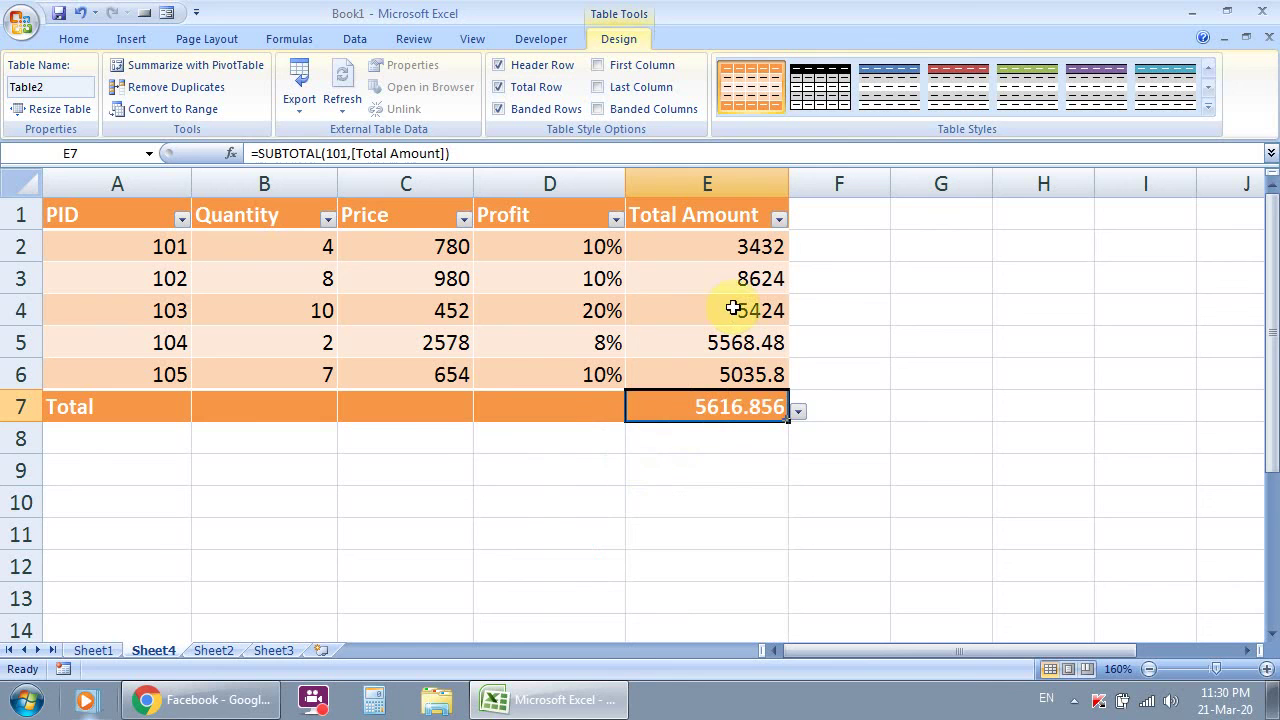
{"action": "left_click", "coordinate": [797, 410]}
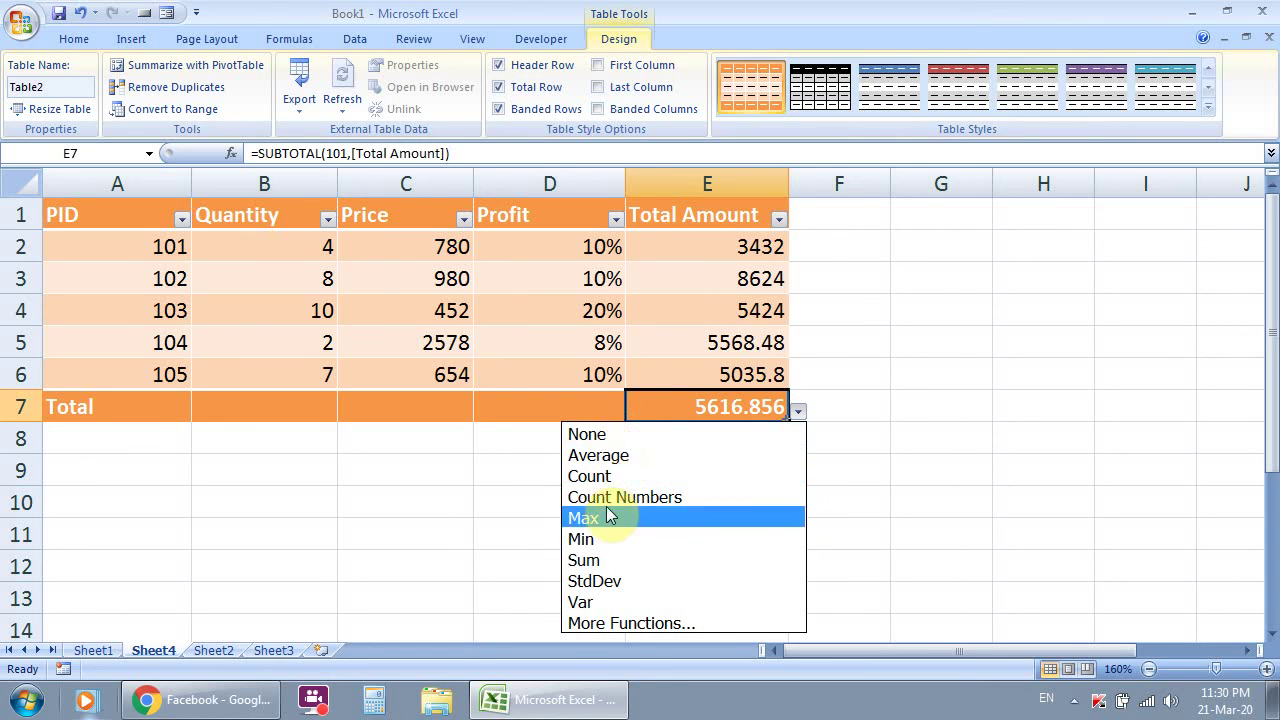
{"action": "left_click", "coordinate": [590, 561]}
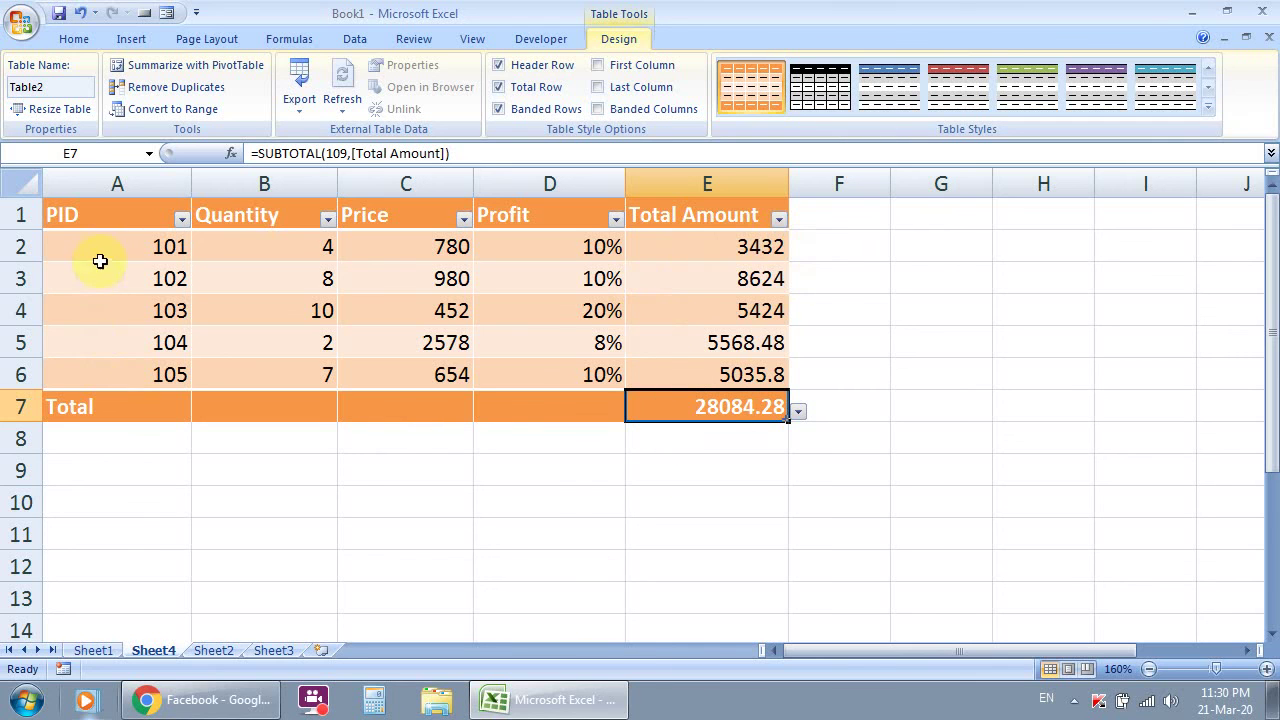
Toggle the total row off and on and the first and last column emphasis on and off.
{"action": "left_click", "coordinate": [518, 90]}
{"action": "left_click", "coordinate": [520, 88]}
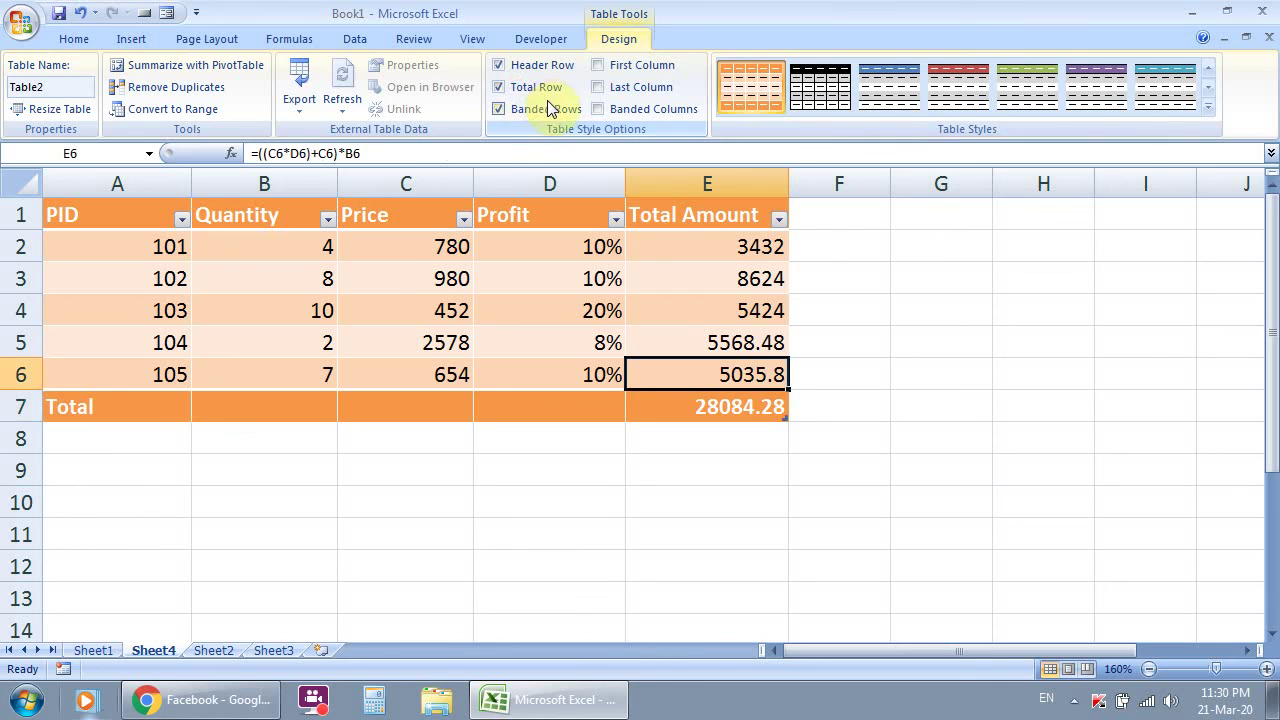
{"action": "left_click", "coordinate": [600, 67]}
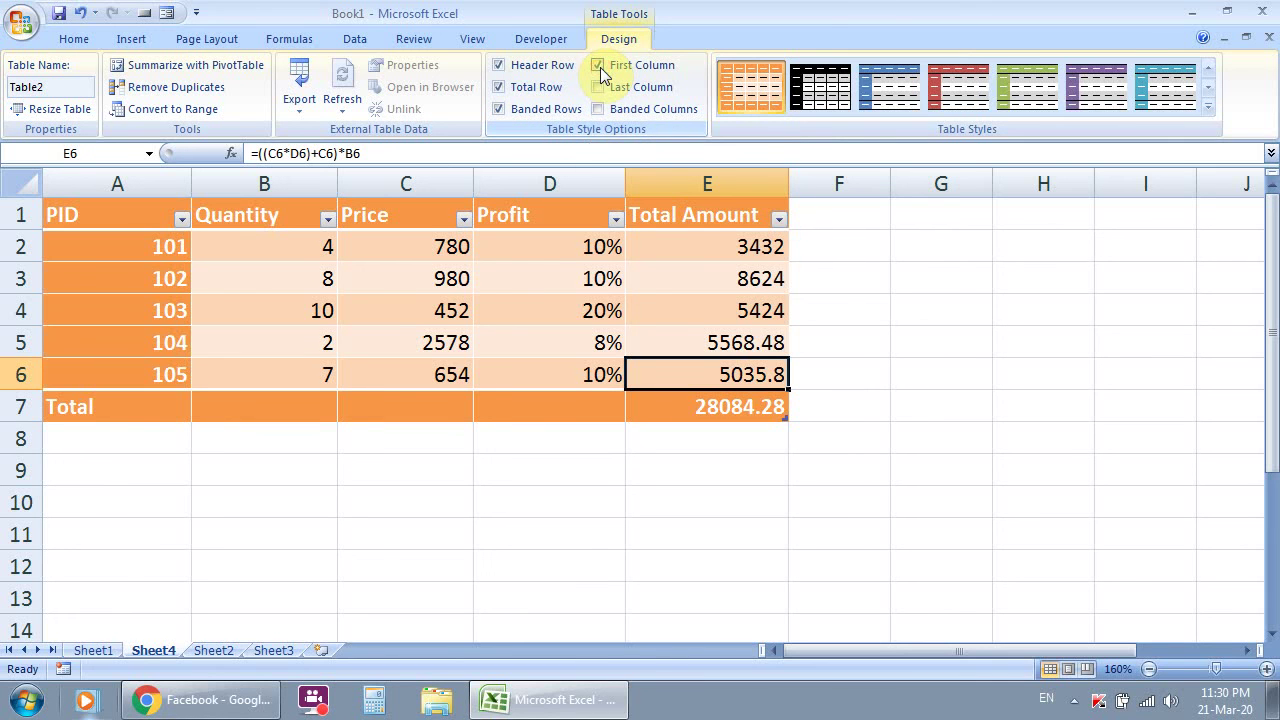
{"action": "left_click", "coordinate": [600, 67]}
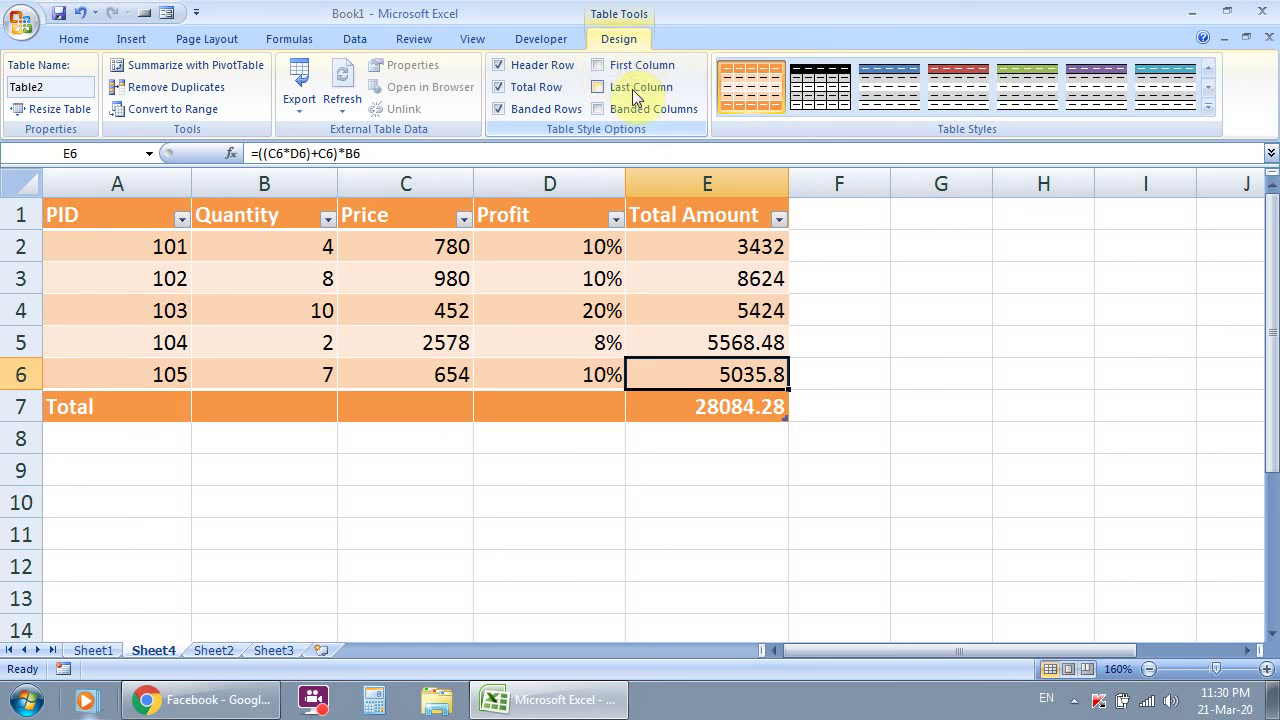
{"action": "left_click", "coordinate": [599, 88]}
{"action": "left_click", "coordinate": [599, 88]}
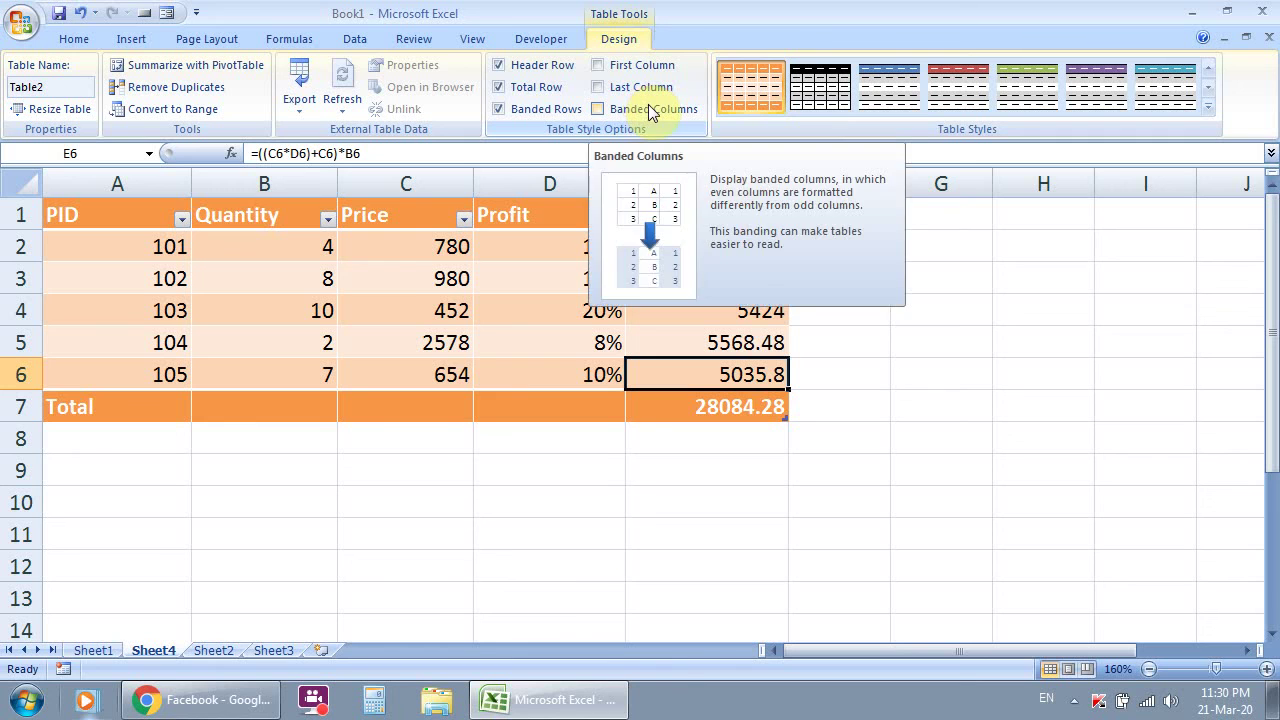
Rename the Sheet4 table as Sale.
{"action": "left_click_drag", "start_coordinate": [54, 85], "coordinate": [7, 88]}
{"action": "type", "text": "P"}
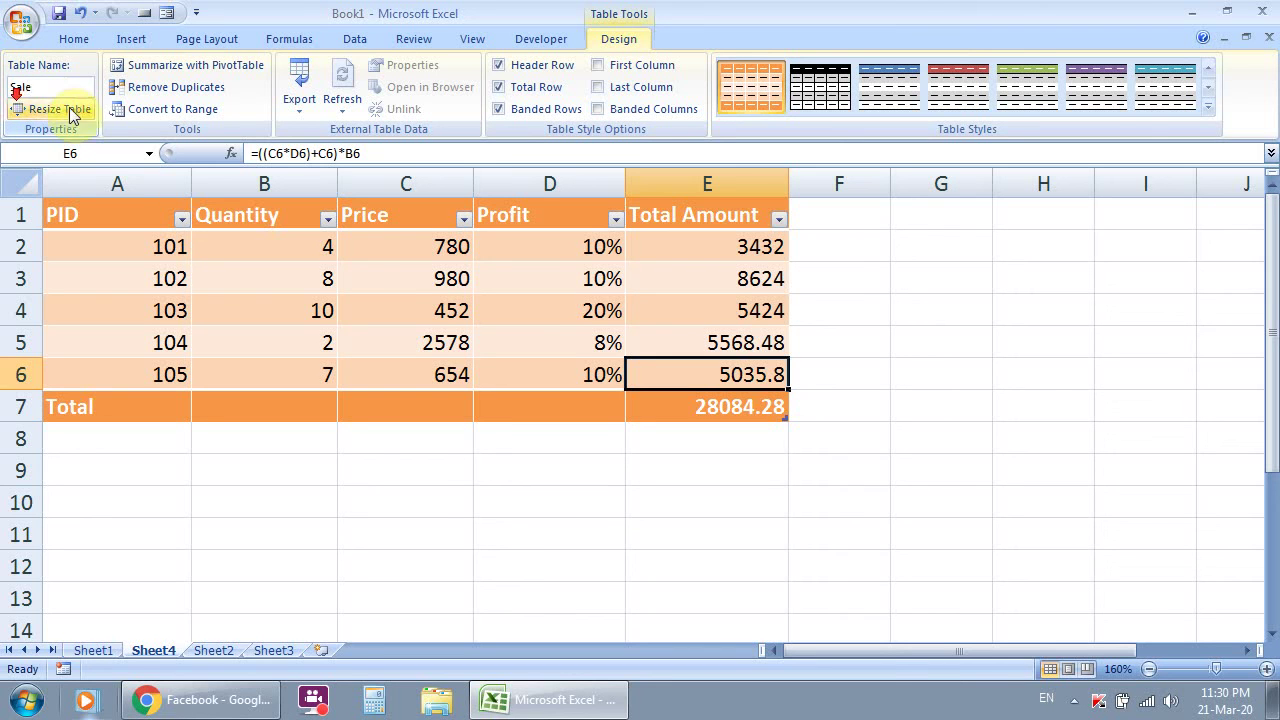
{"action": "left_click", "coordinate": [100, 182]}
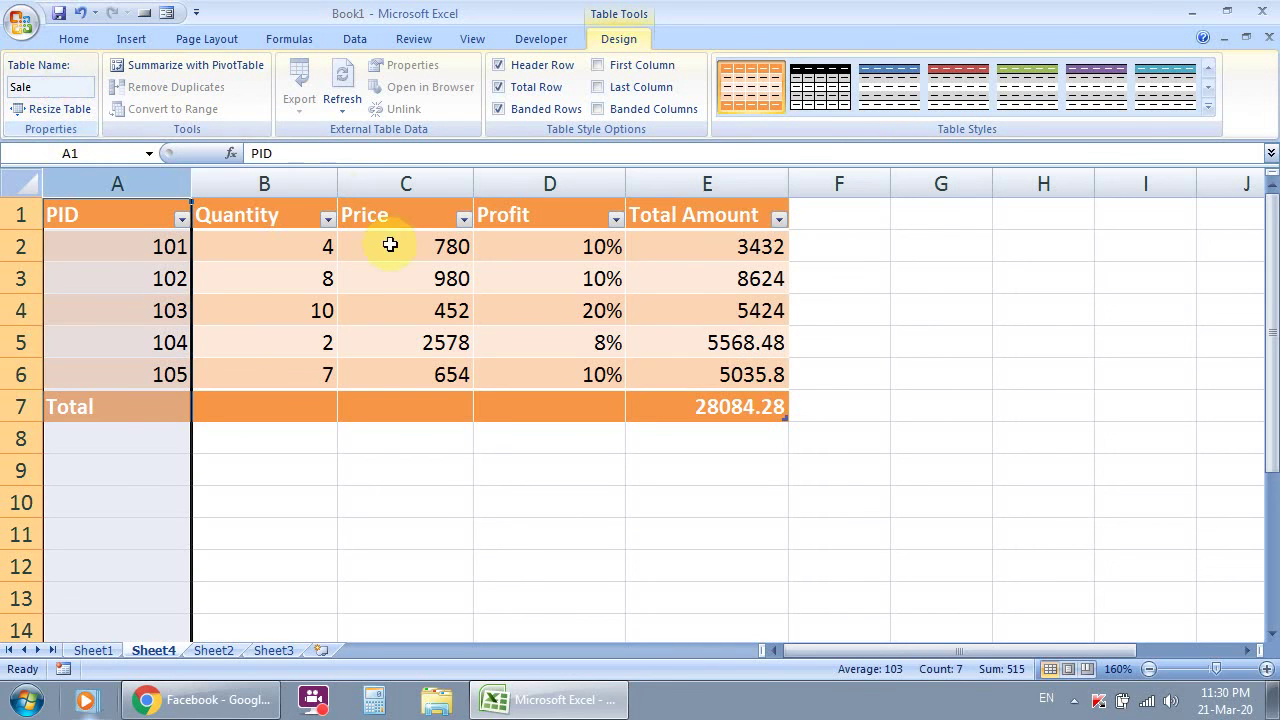
{"action": "left_click", "coordinate": [230, 242]}
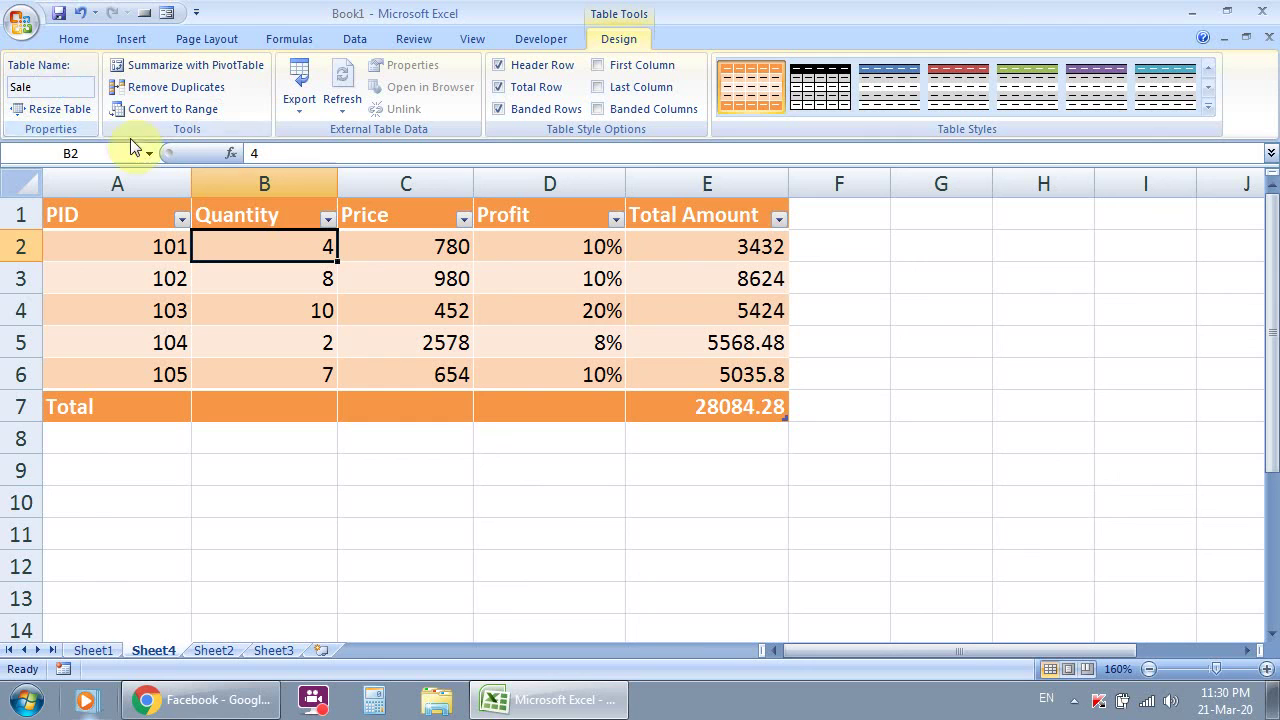
{"action": "left_click", "coordinate": [40, 87]}
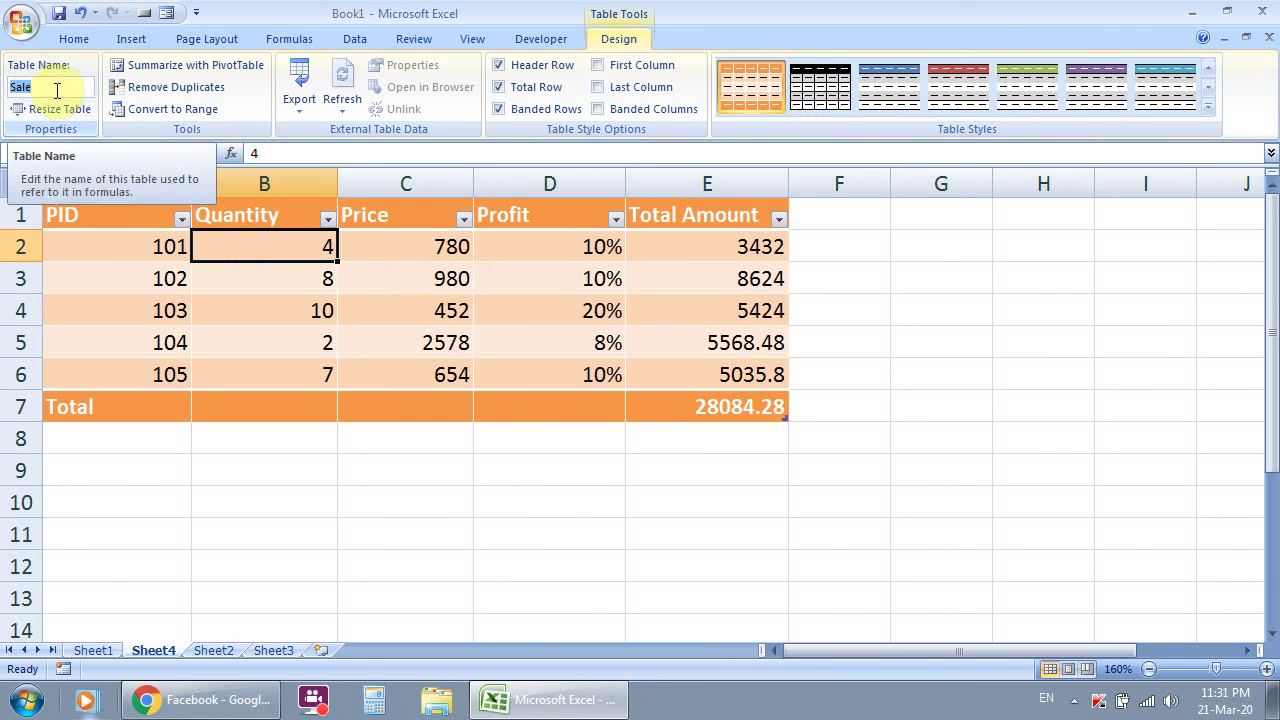
{"action": "left_click", "coordinate": [54, 88]}
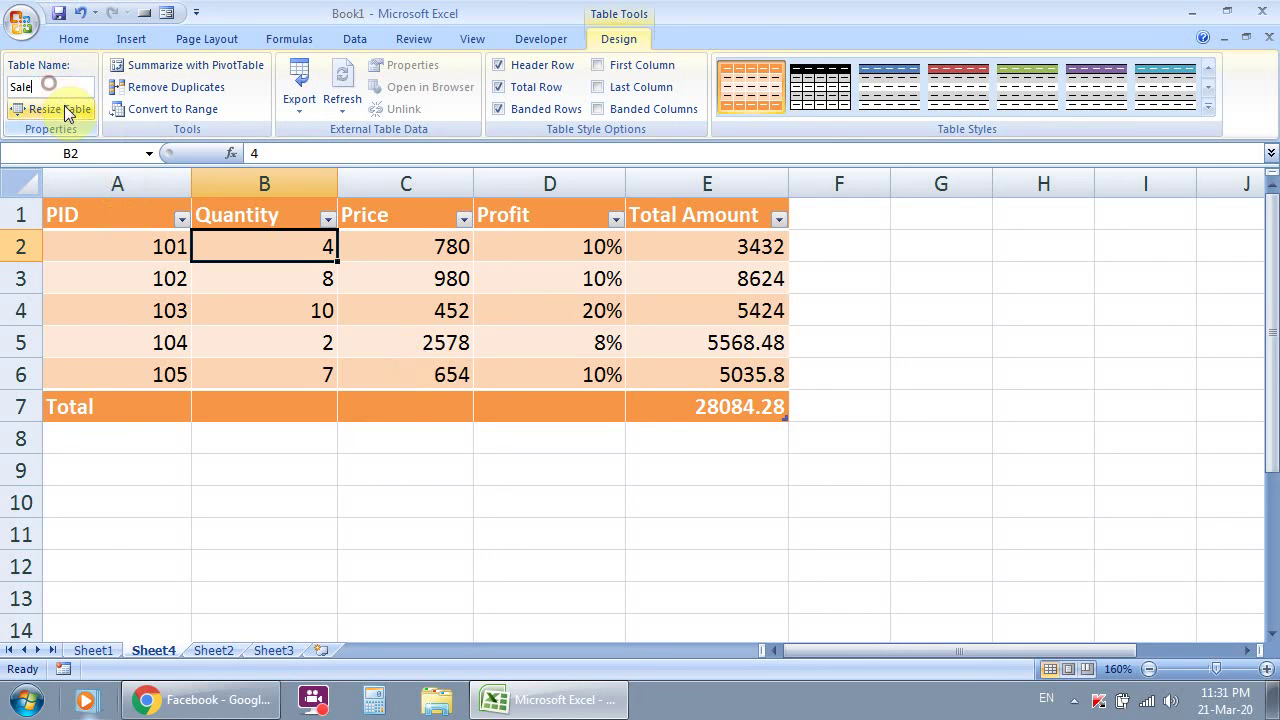
{"action": "left_click", "coordinate": [143, 285]}
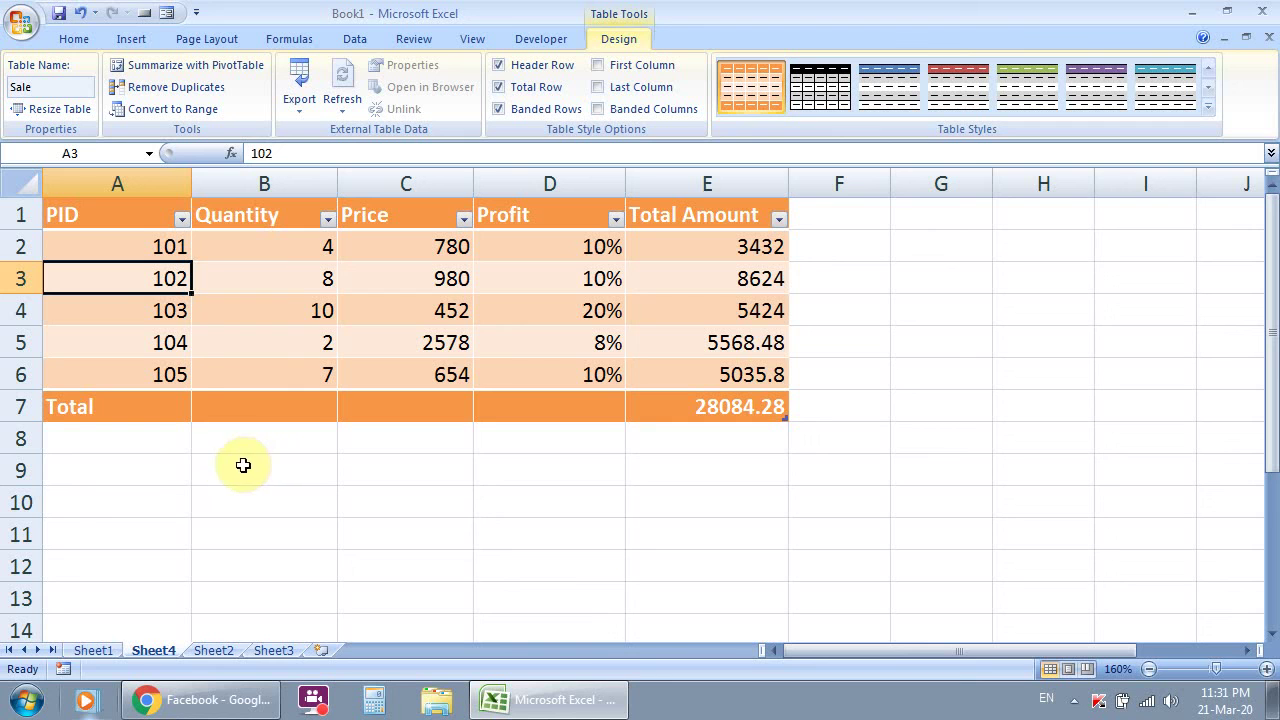
Convert the range A1:E3 on Sheet1 into a table with headers.
{"action": "left_click", "coordinate": [67, 39]}
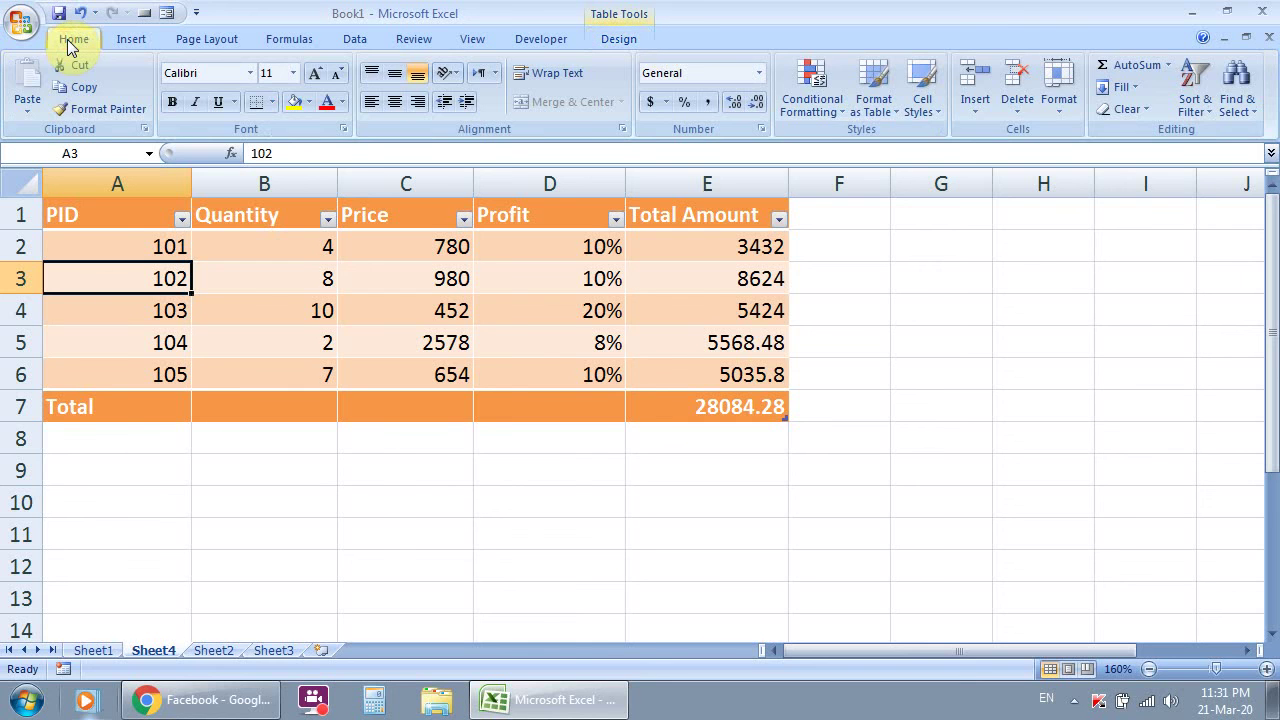
{"action": "left_click", "coordinate": [135, 39]}
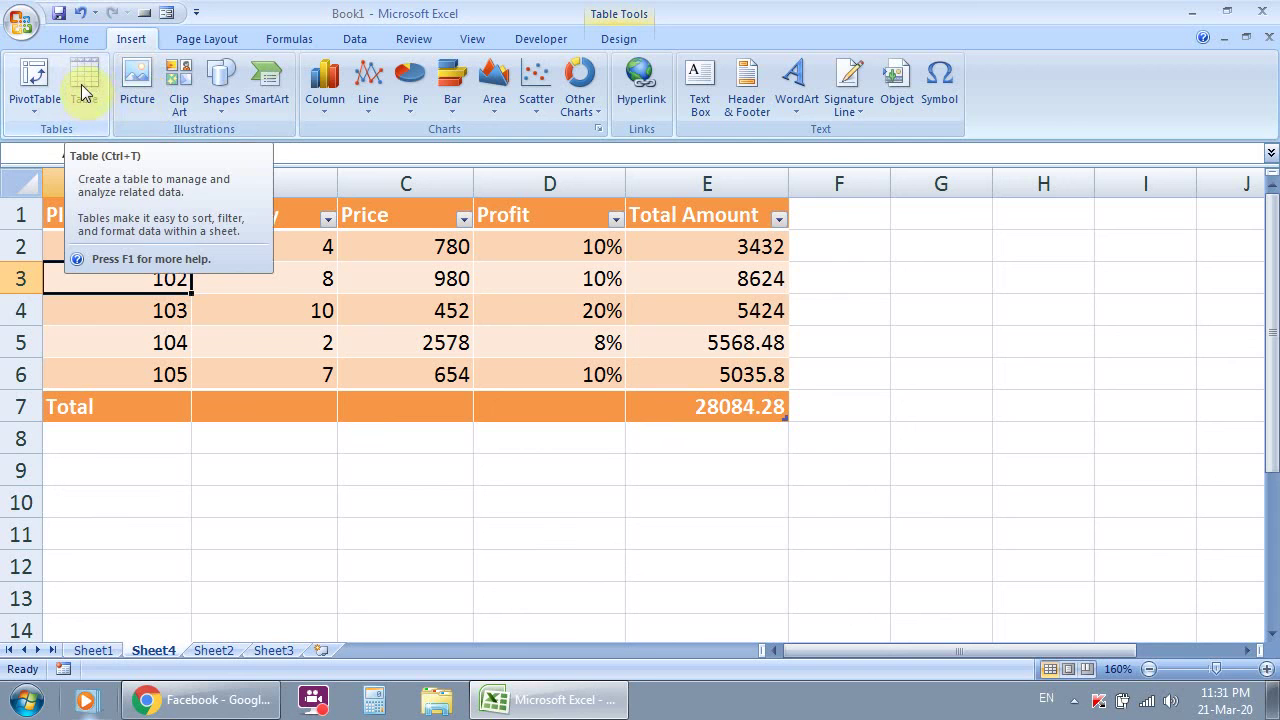
{"action": "left_click", "coordinate": [105, 651]}
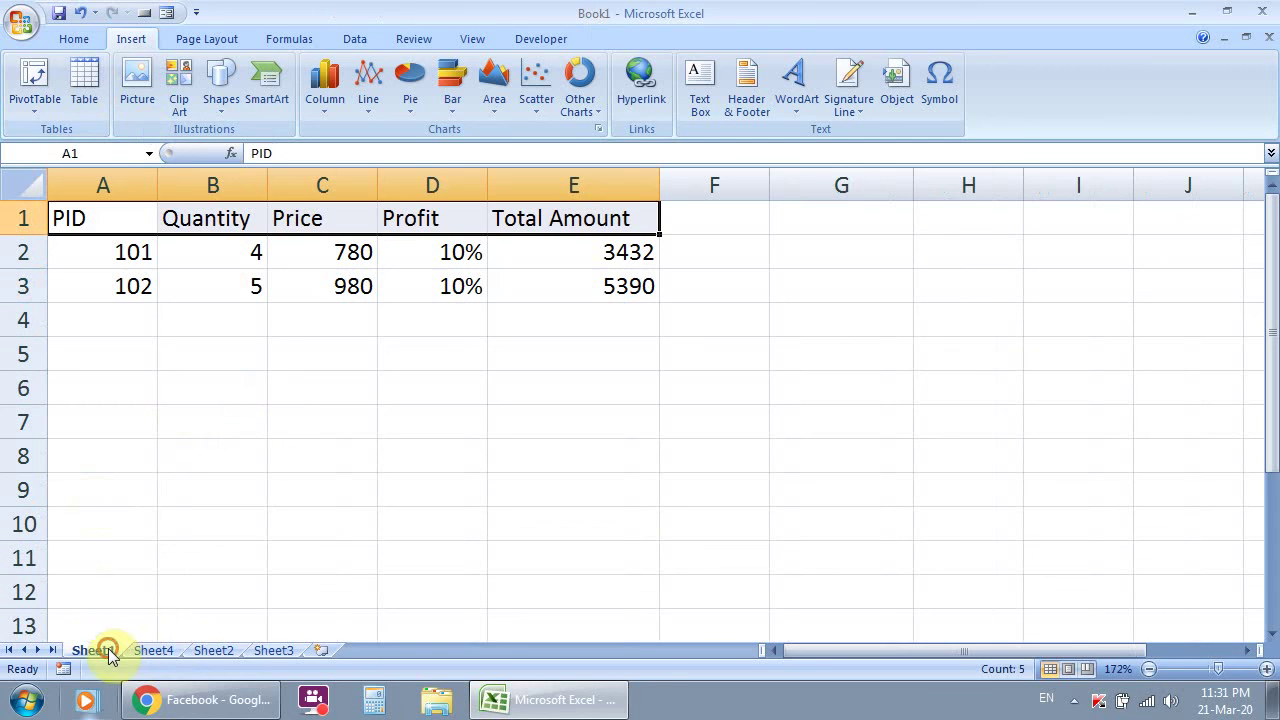
{"action": "left_click", "coordinate": [277, 382]}
{"action": "left_click_drag", "start_coordinate": [100, 214], "coordinate": [557, 277]}
{"action": "left_click", "coordinate": [84, 82]}
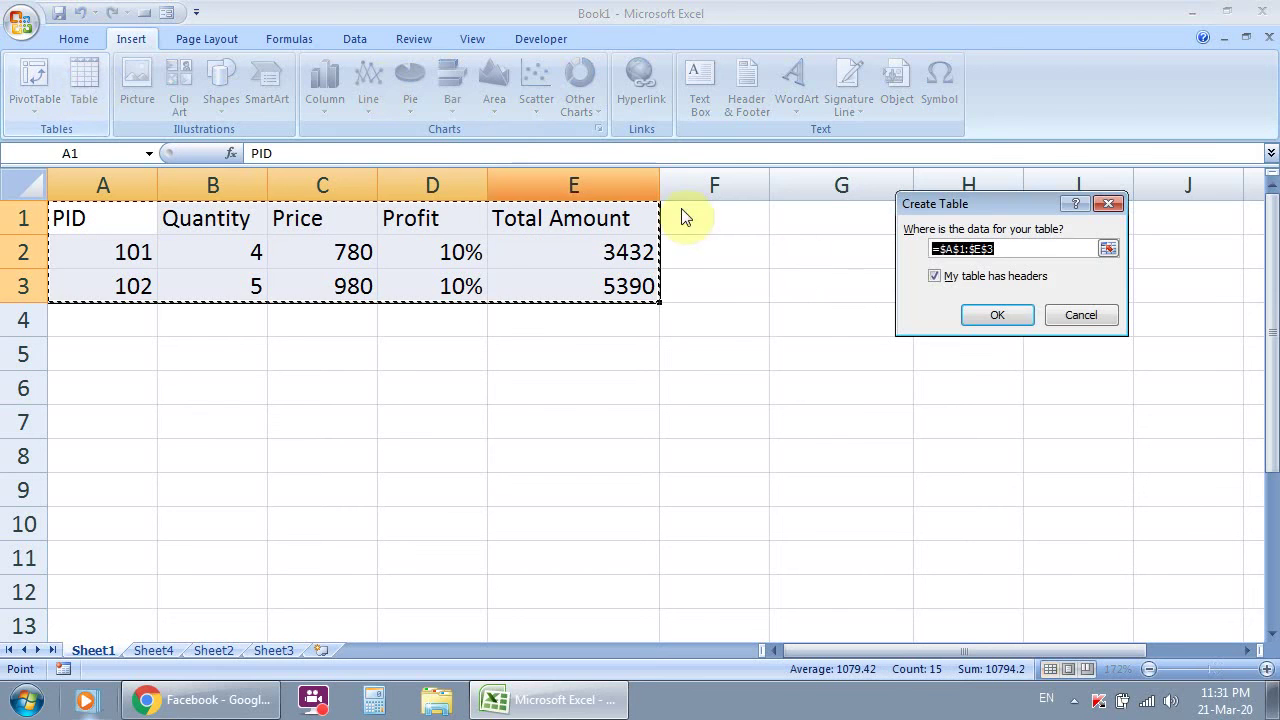
{"action": "left_click", "coordinate": [975, 313]}
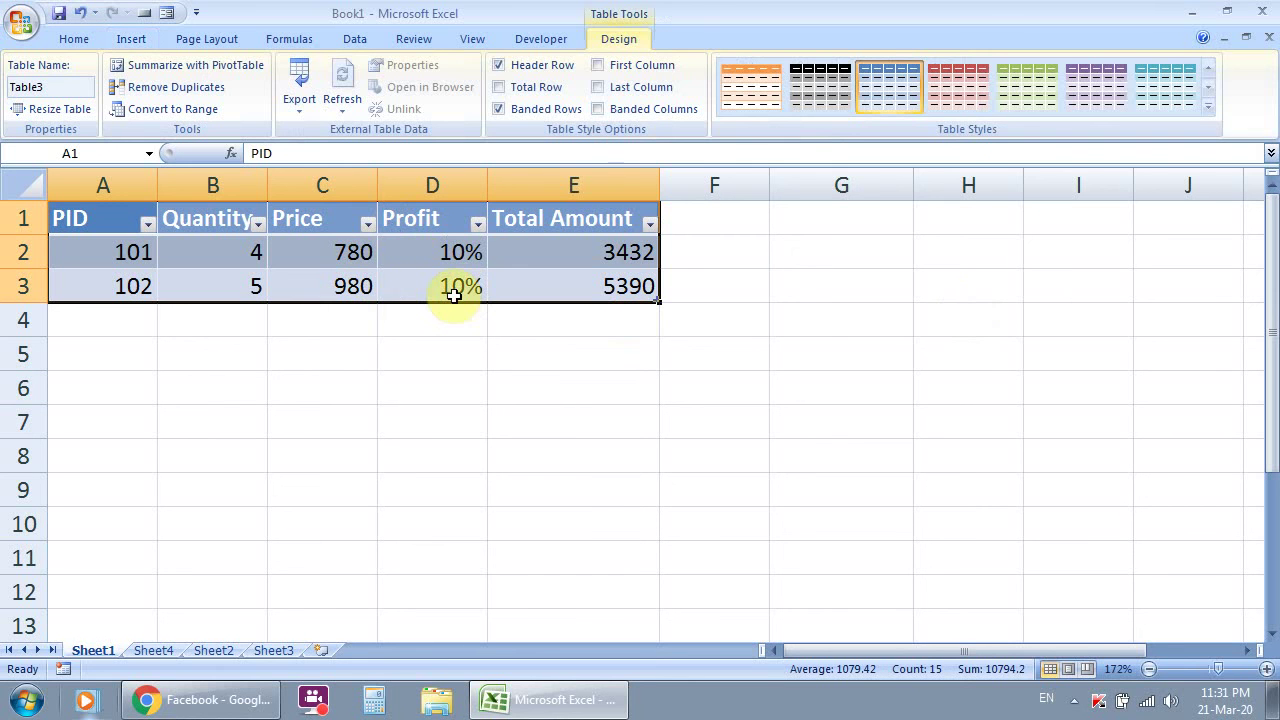